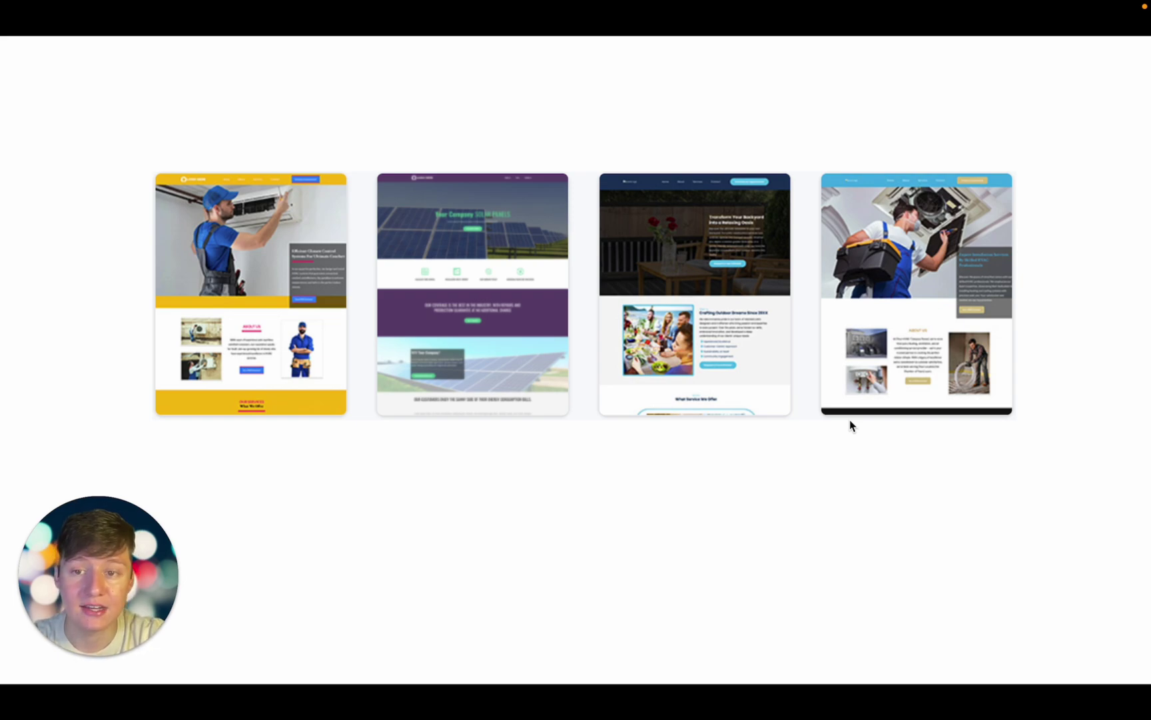
Flip past the website thumbnails slide to land on the '3 Website Hacks' title slide.
key("Right")
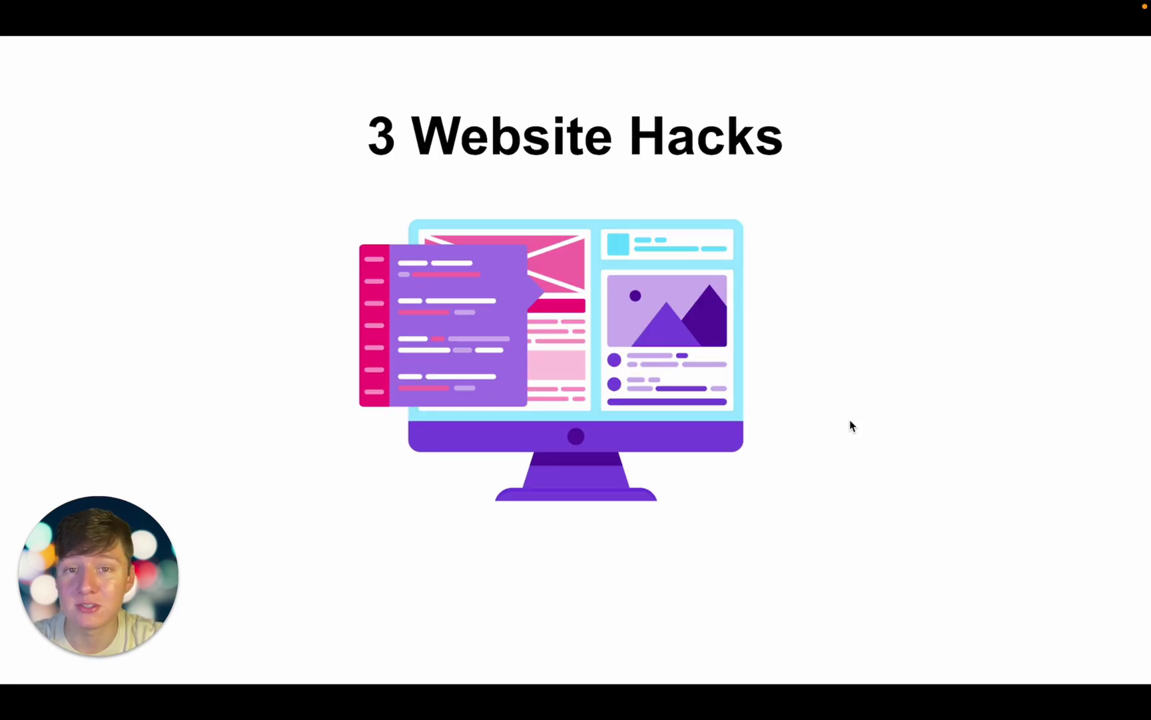
key("Left")
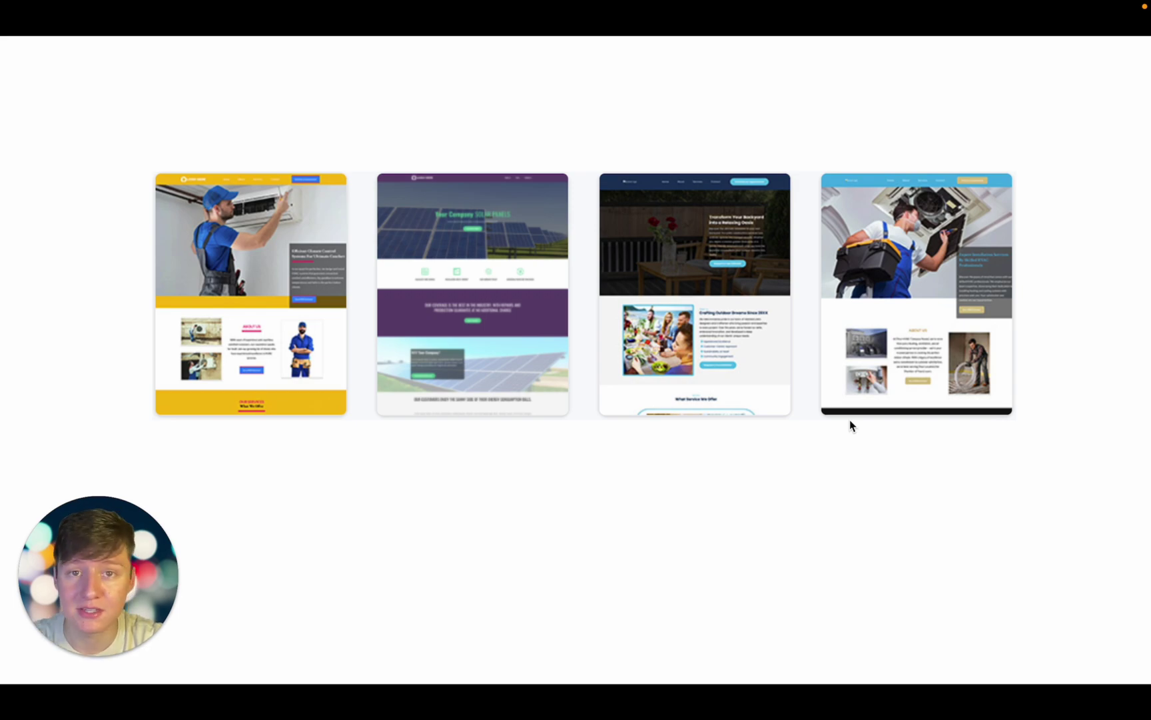
key("Right")
key("Right")
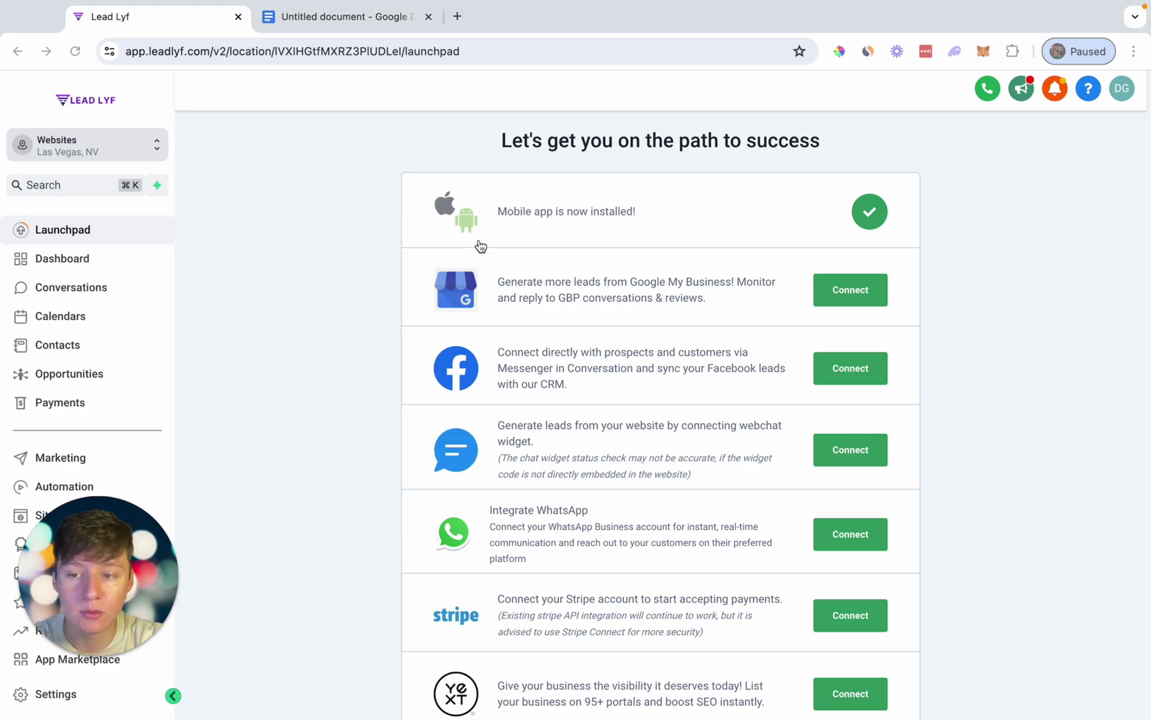
Under Sites > Websites, start a new website from templates.
scroll(80, 378, "down", 2)
left_click(49, 440)
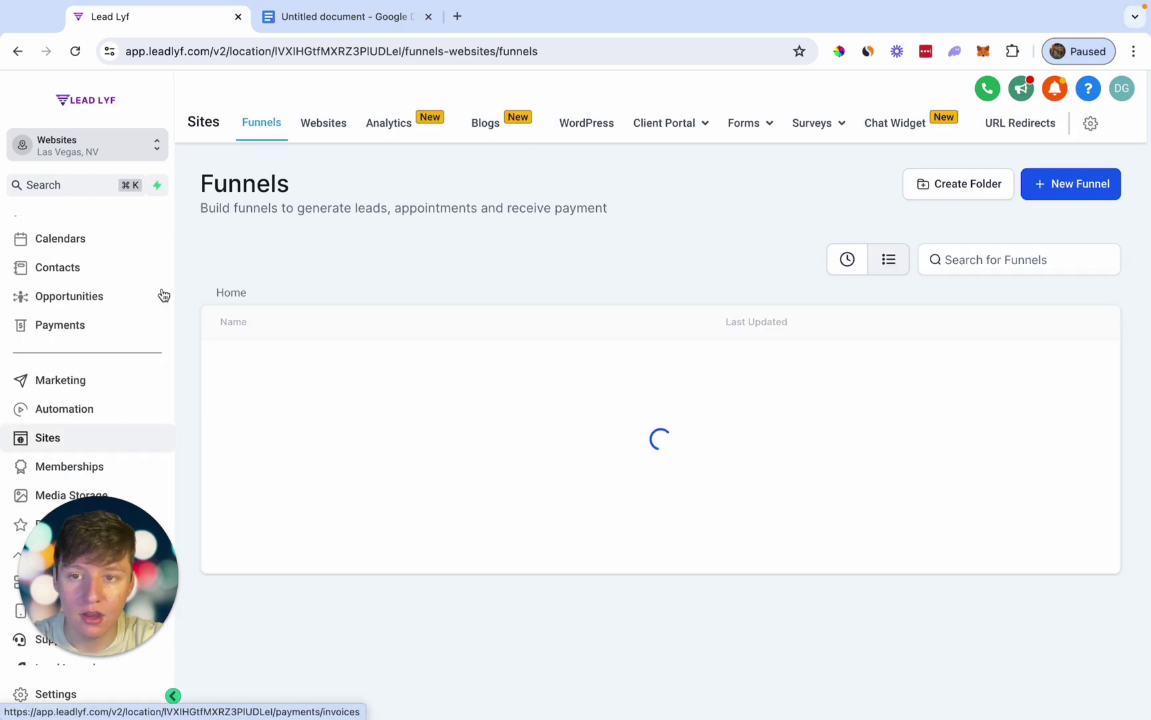
left_click(319, 133)
left_click(1062, 194)
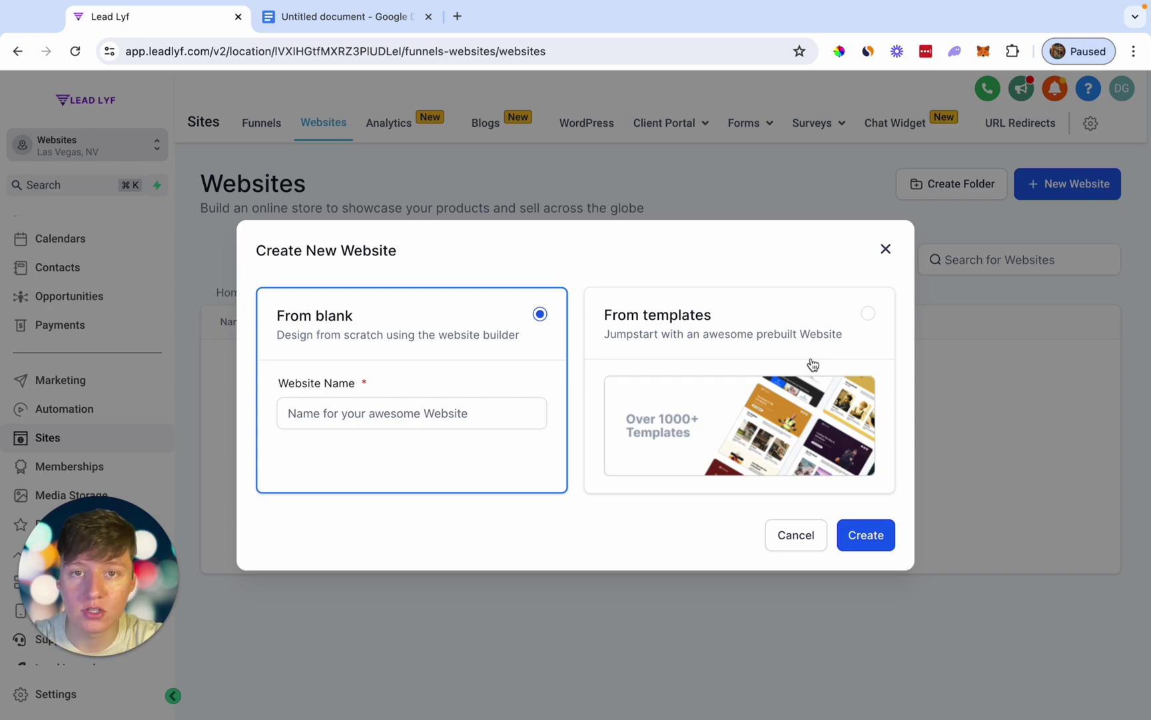
left_click(806, 332)
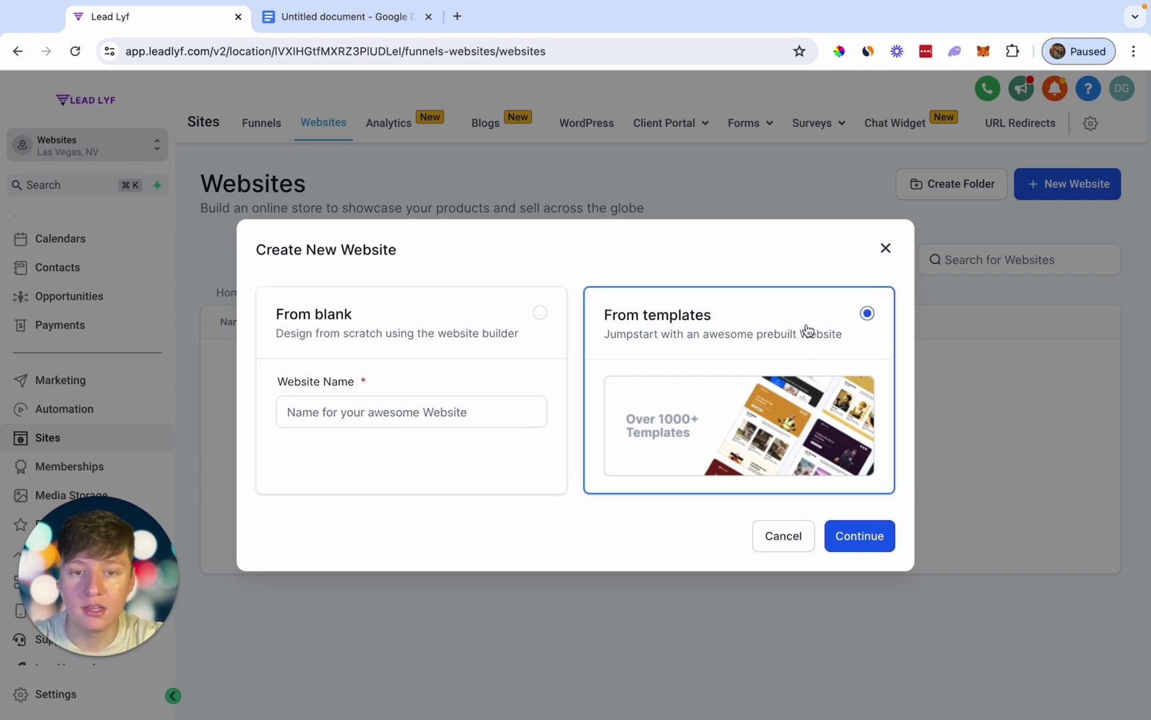
left_click(871, 535)
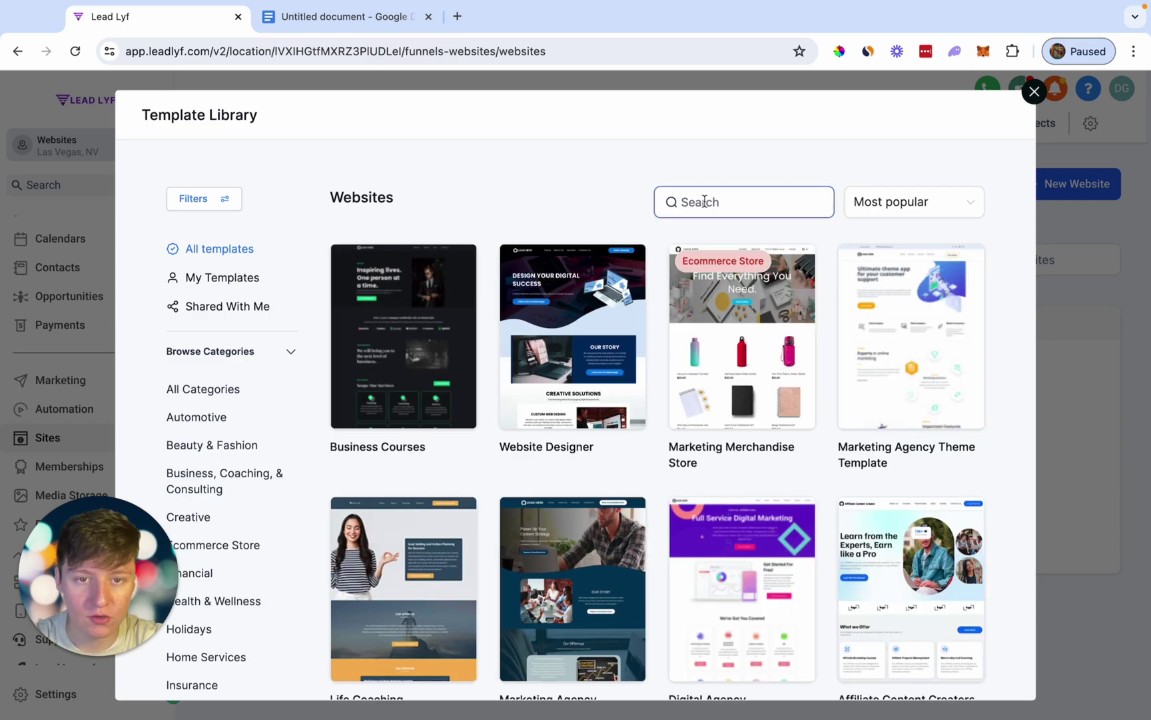
Choose the Website Designer template for the new site.
scroll(655, 419, "down", 4)
scroll(656, 421, "up", 4)
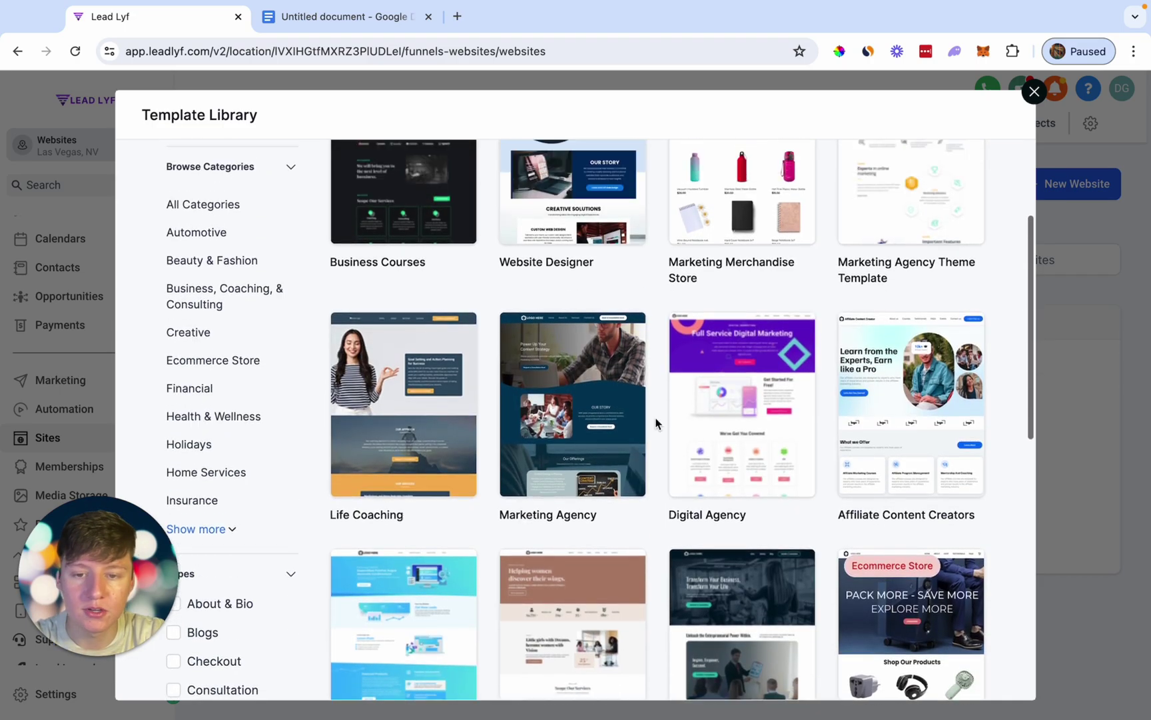
left_click(589, 311)
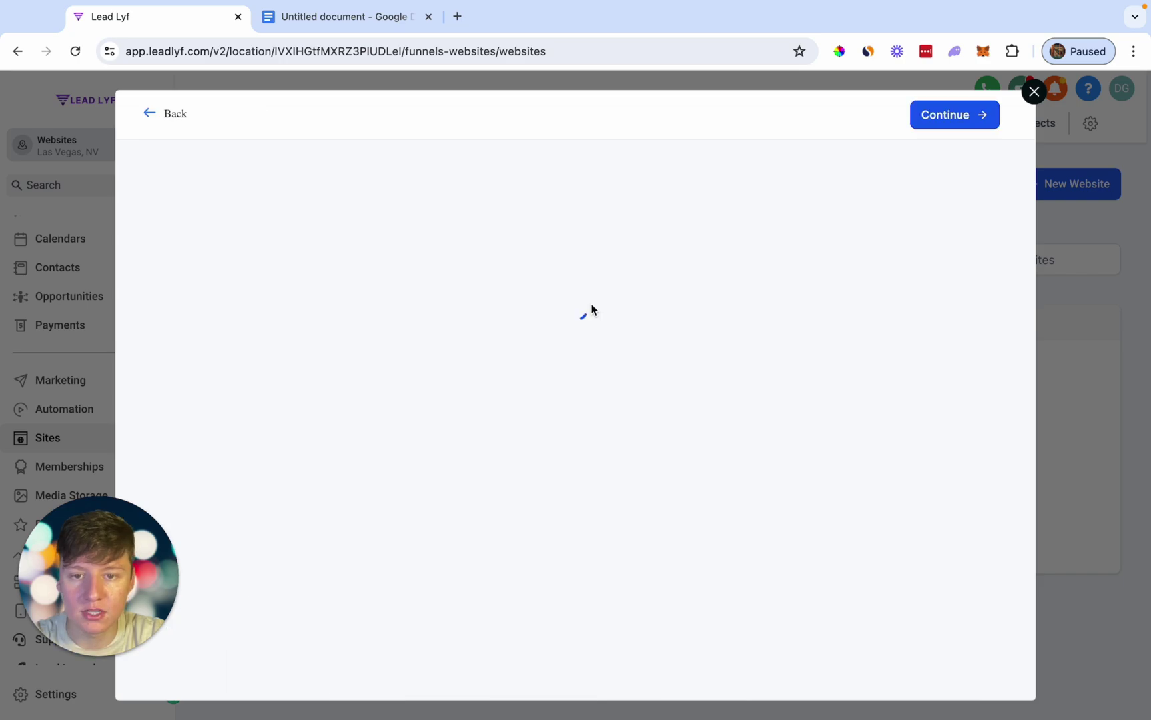
left_click(947, 113)
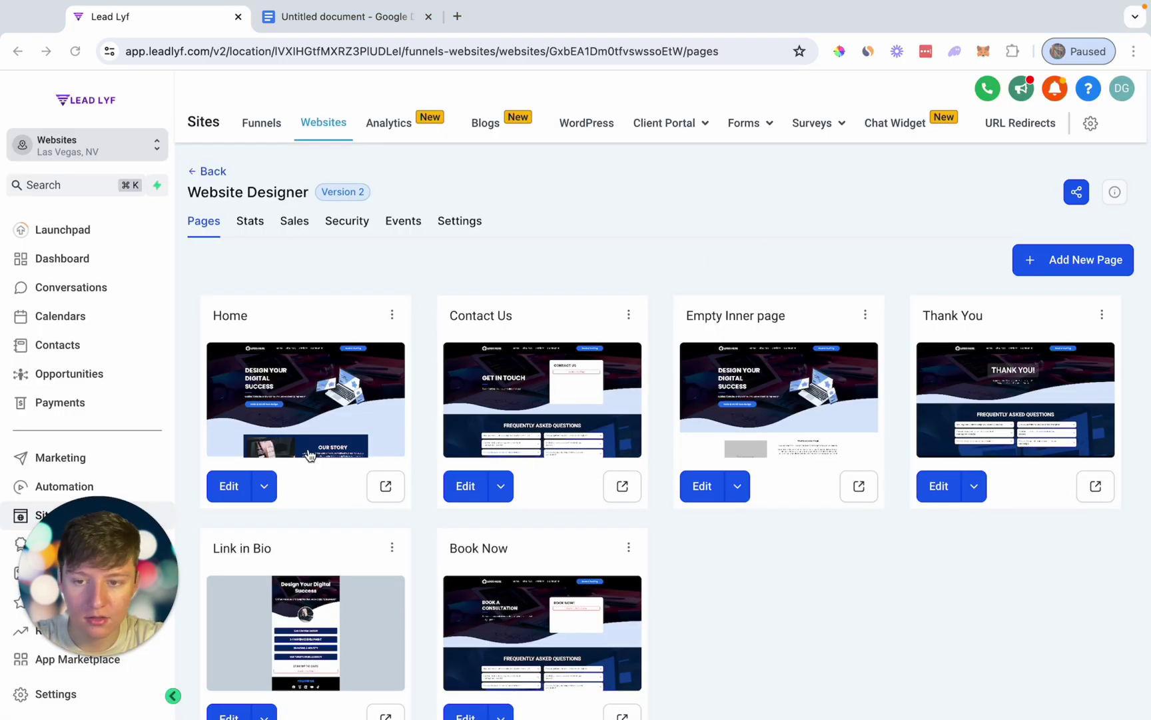
Edit the Home page and review its hero, Our Story and services sections.
left_click(229, 486)
scroll(422, 341, "down", 5)
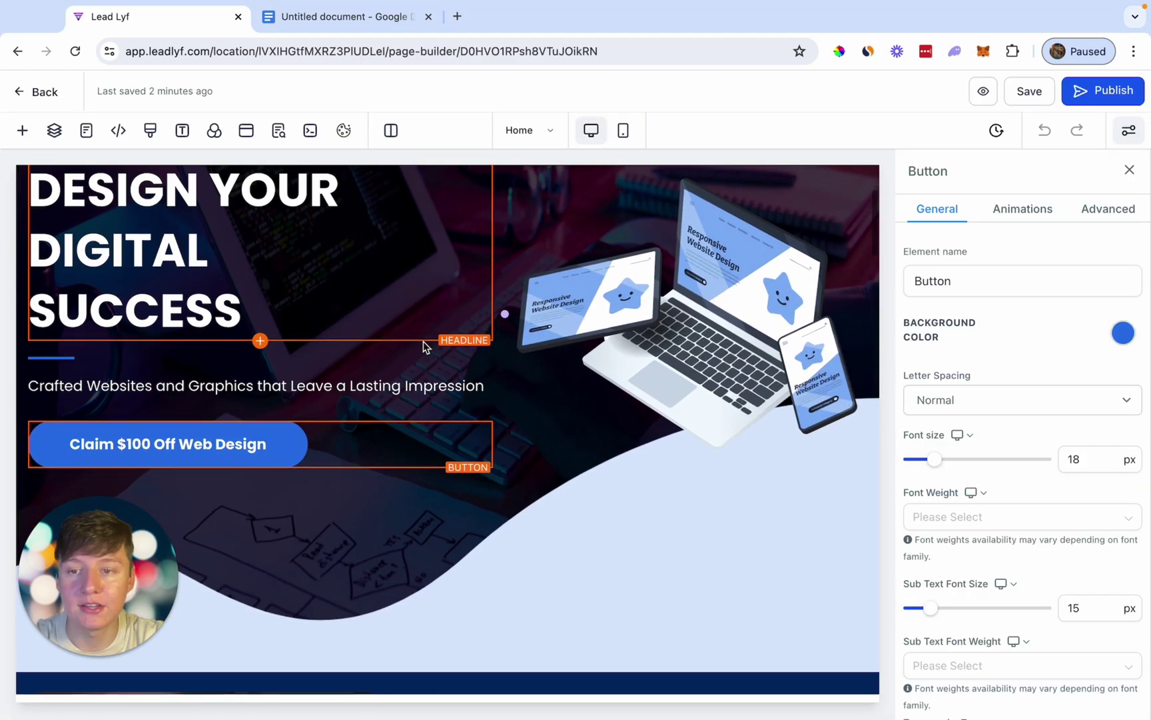
scroll(423, 341, "up", 5)
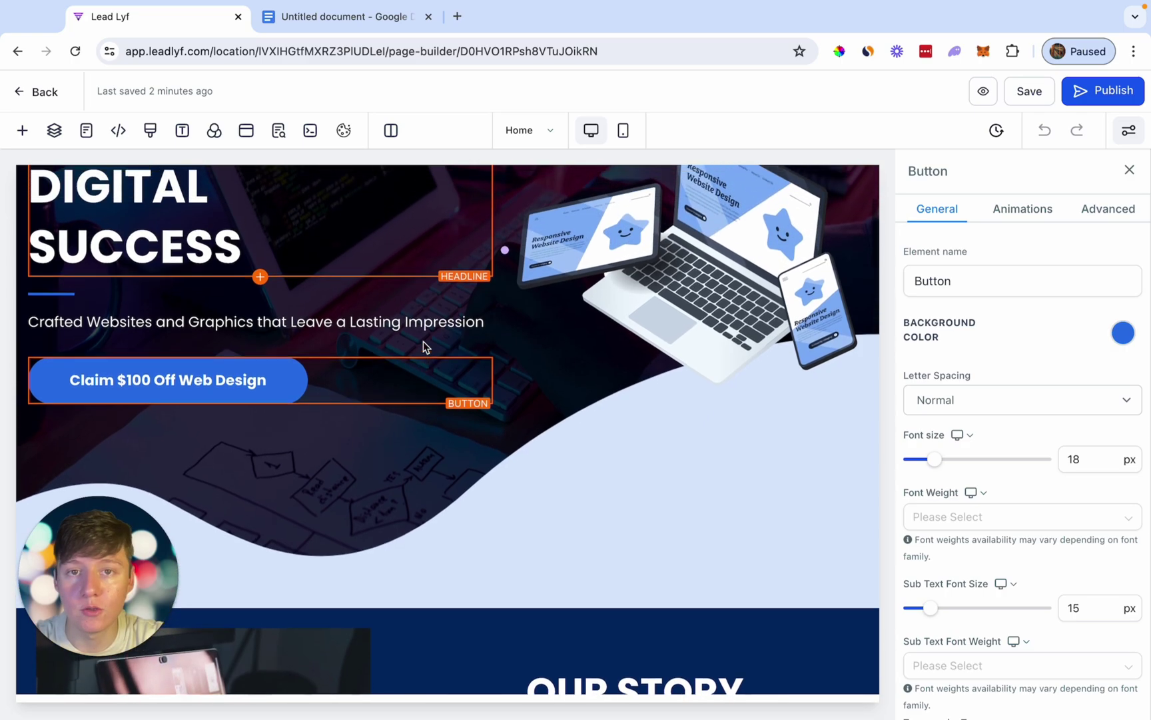
scroll(422, 342, "up", 3)
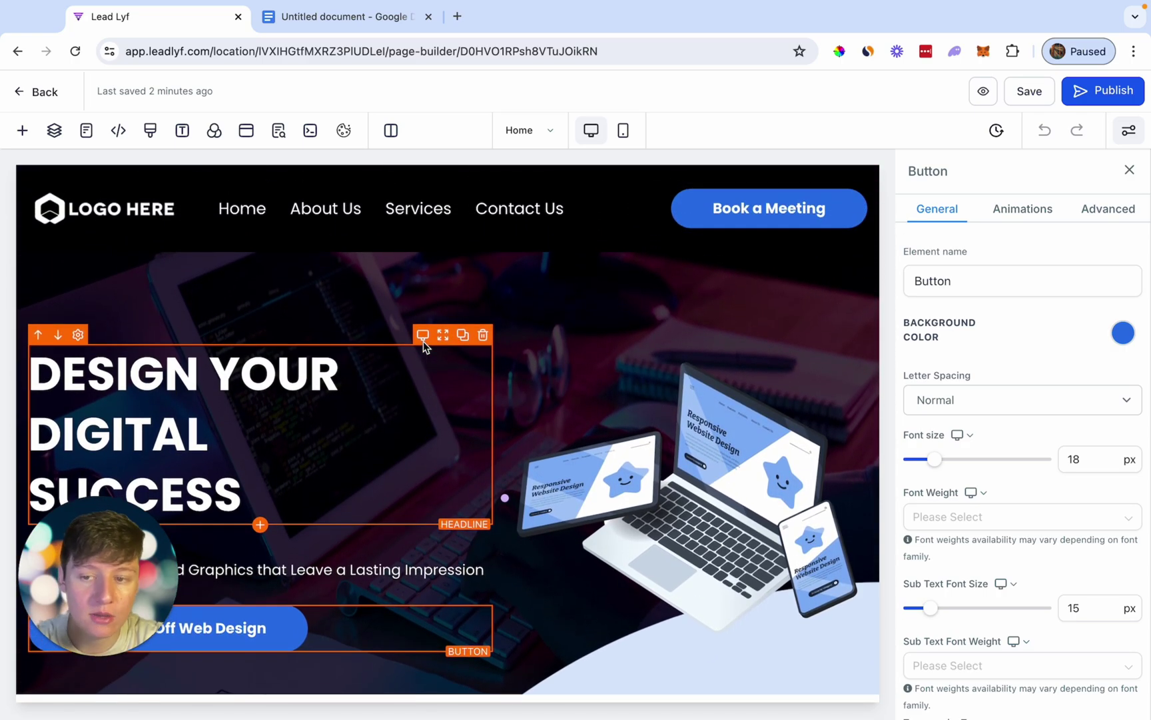
scroll(422, 342, "down", 10)
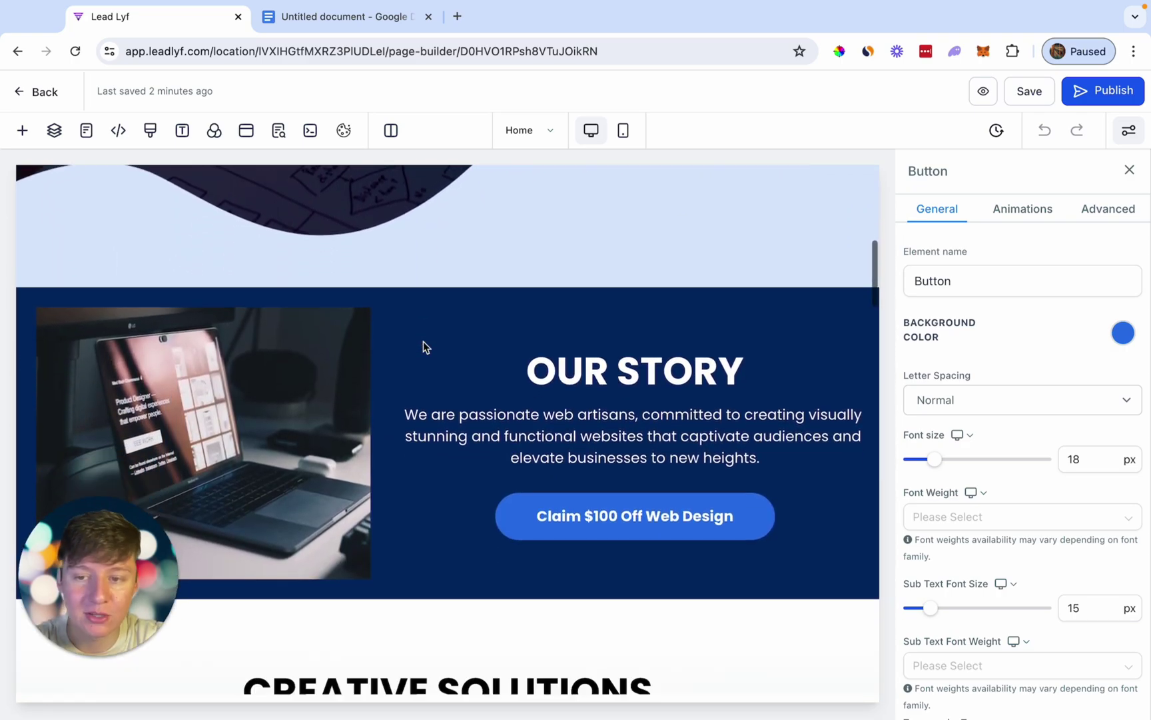
scroll(423, 342, "down", 8)
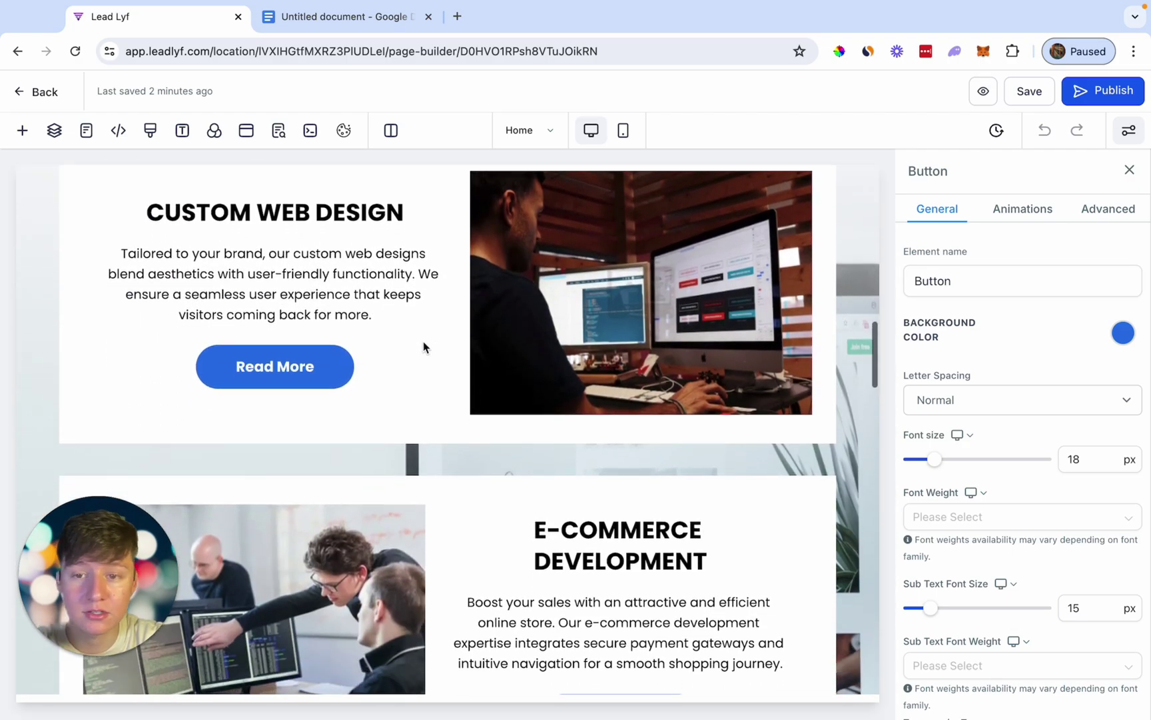
scroll(423, 341, "down", 2)
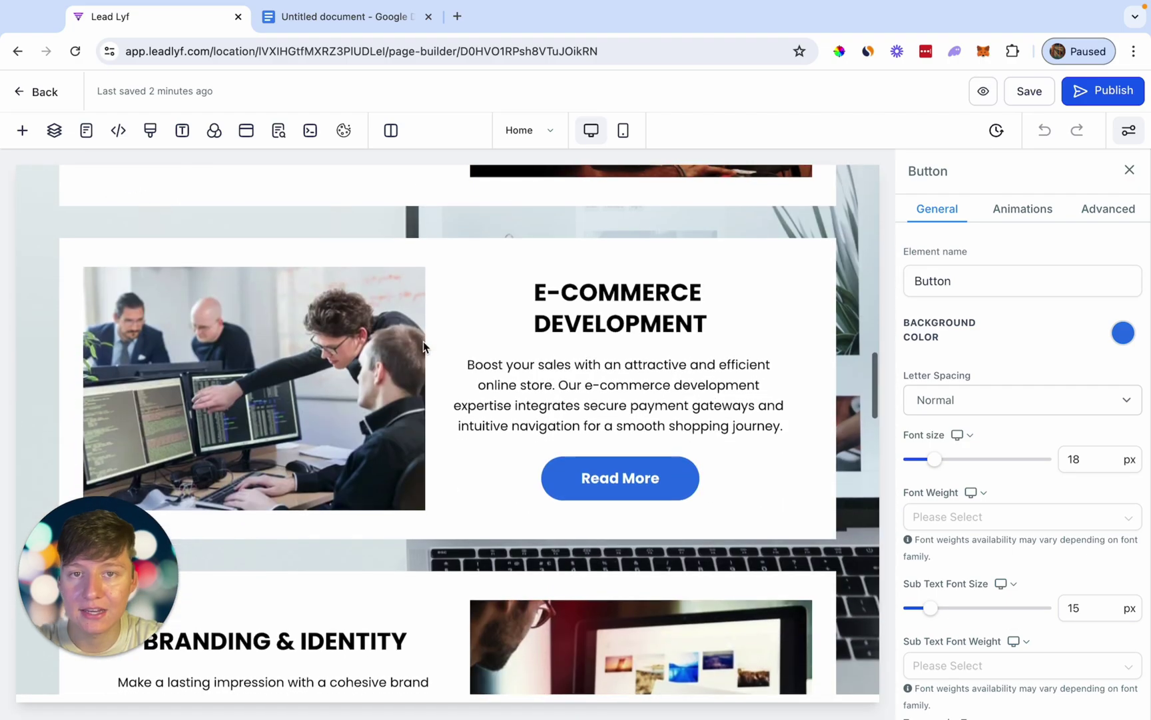
scroll(423, 341, "up", 4)
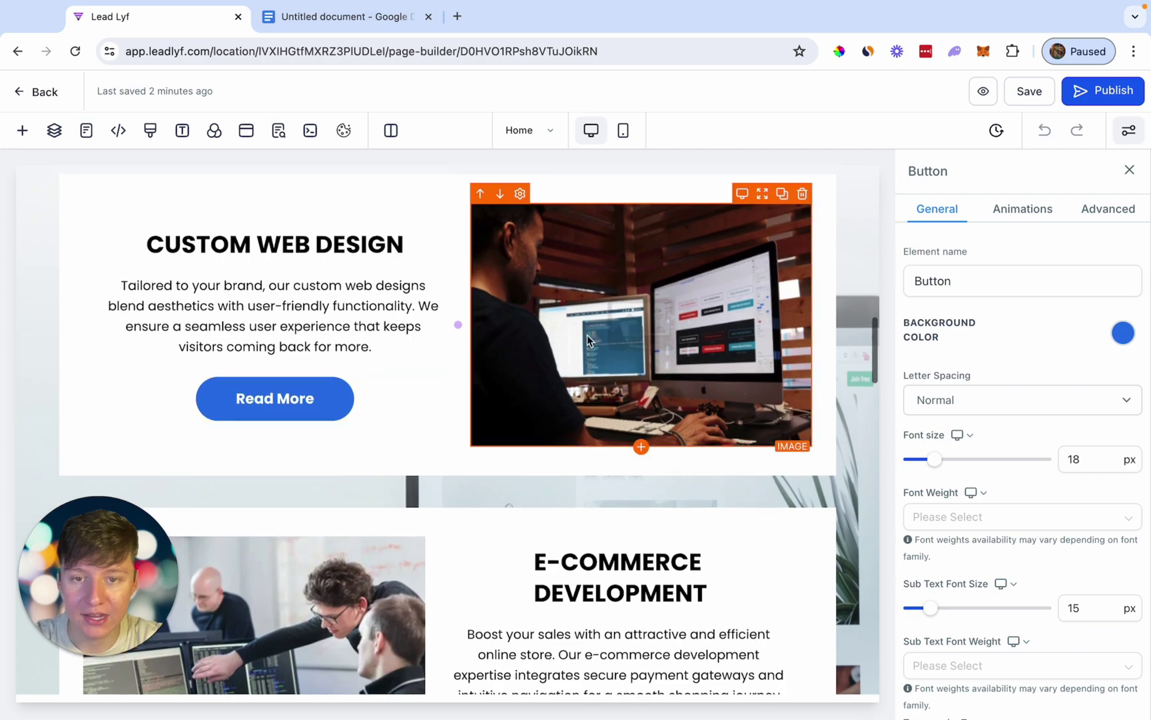
Give the Custom Web Design image a Light speed Right entrance animation.
left_click(608, 304)
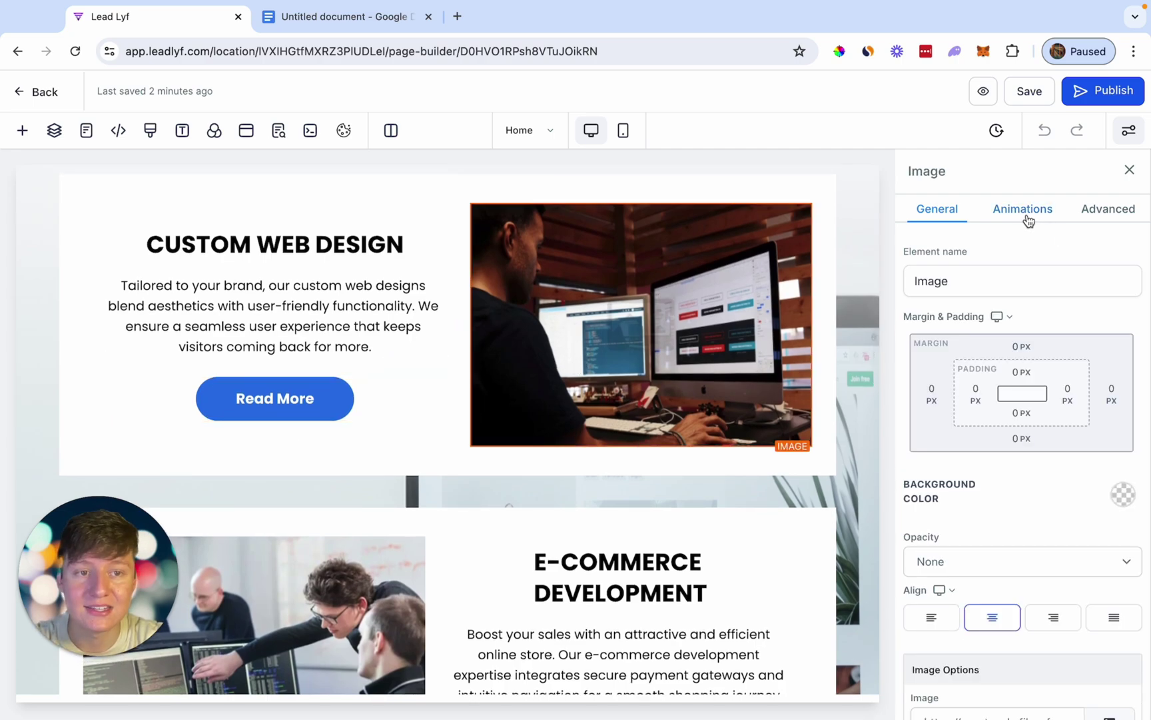
left_click(1003, 216)
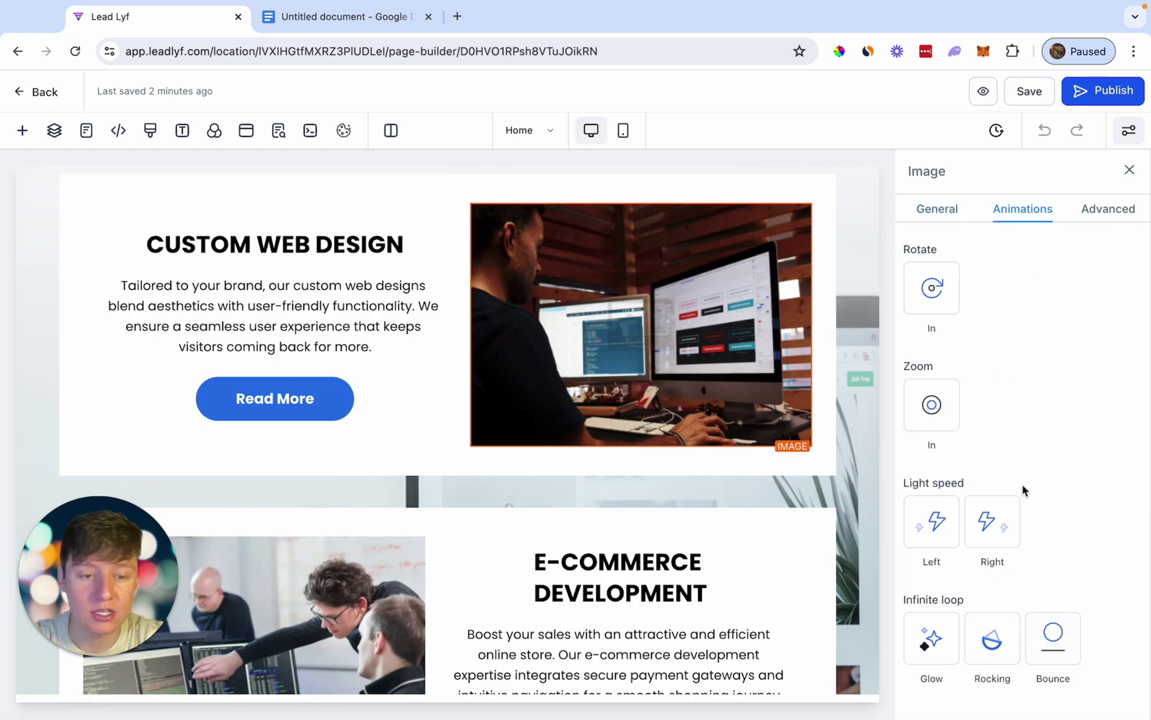
left_click(990, 530)
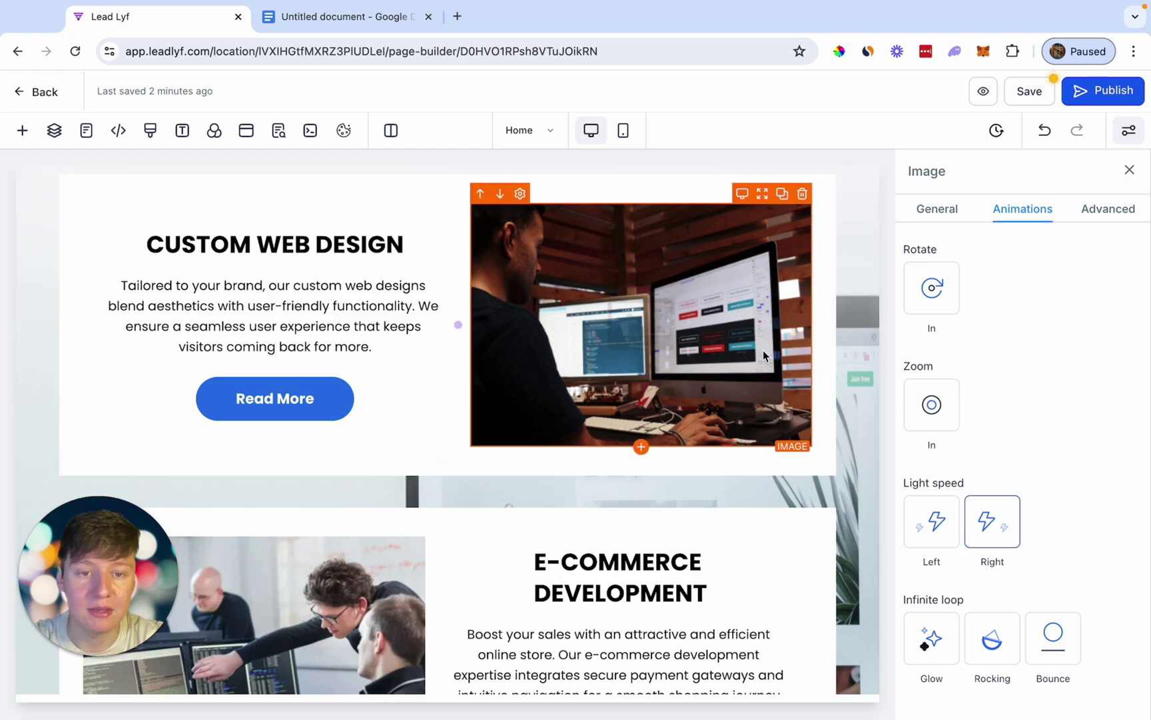
scroll(694, 299, "down", 5)
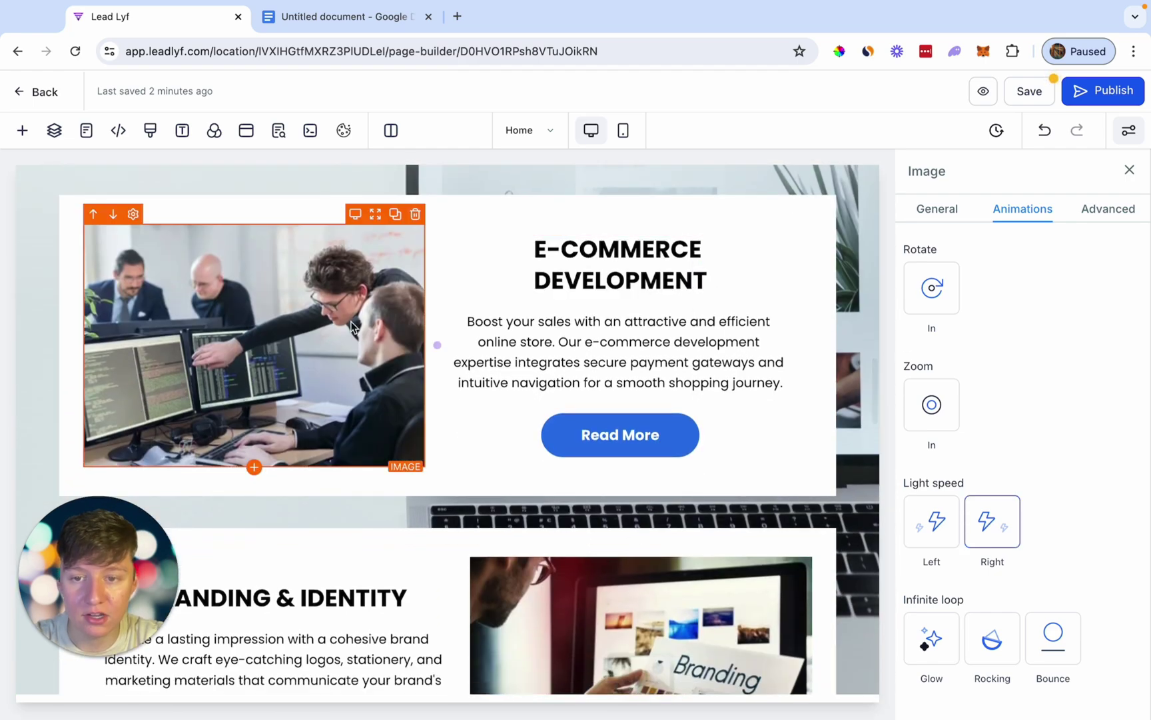
Set Light speed Left on the E-Commerce image and Light speed Right on Branding.
left_click(393, 315)
left_click(1017, 209)
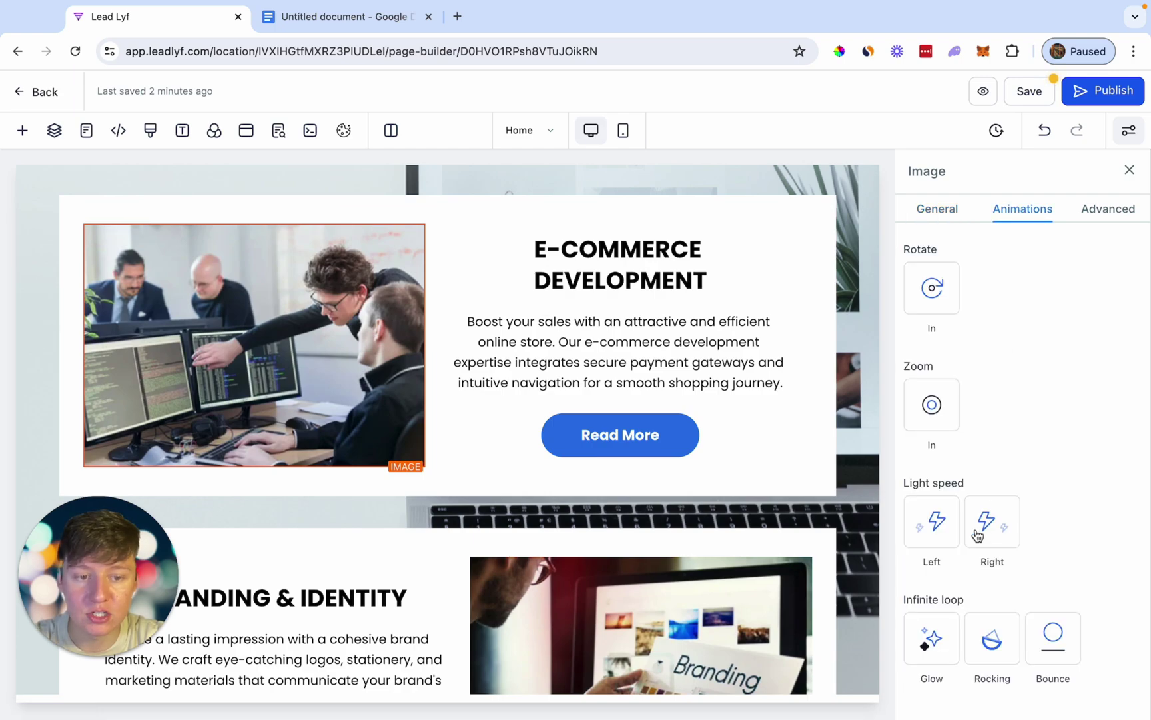
left_click(936, 527)
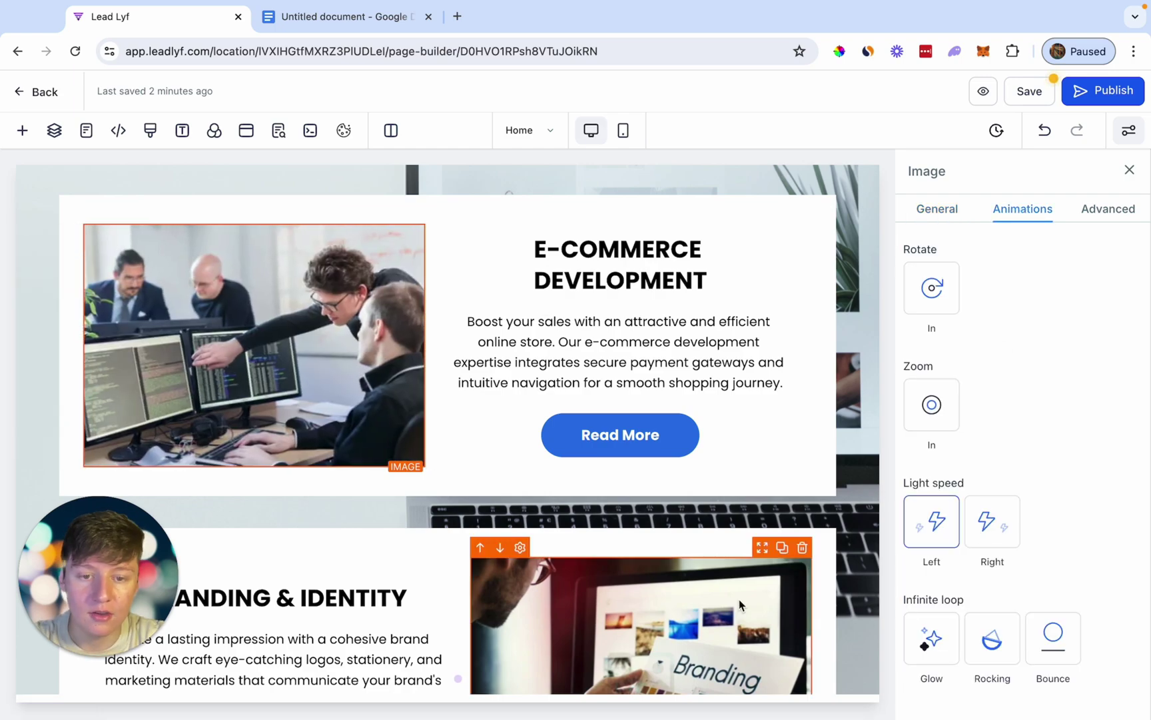
scroll(723, 601, "down", 3)
left_click(696, 533)
left_click(1012, 209)
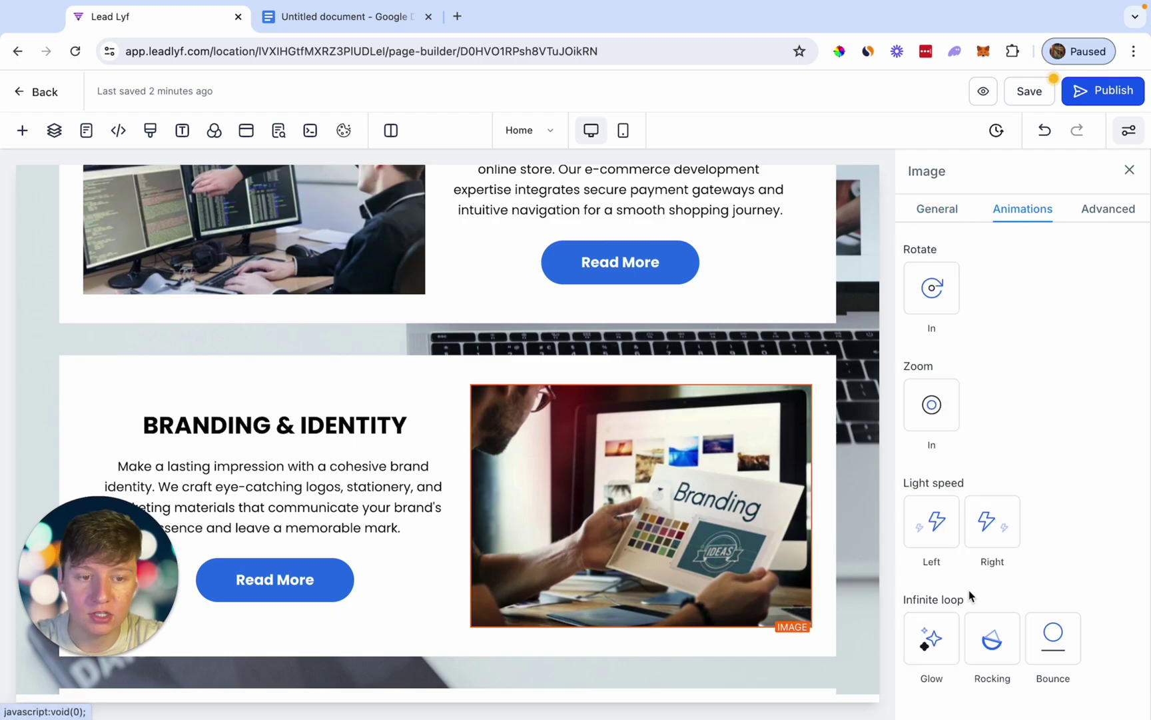
left_click(992, 523)
scroll(776, 418, "up", 5)
scroll(776, 418, "up", 1)
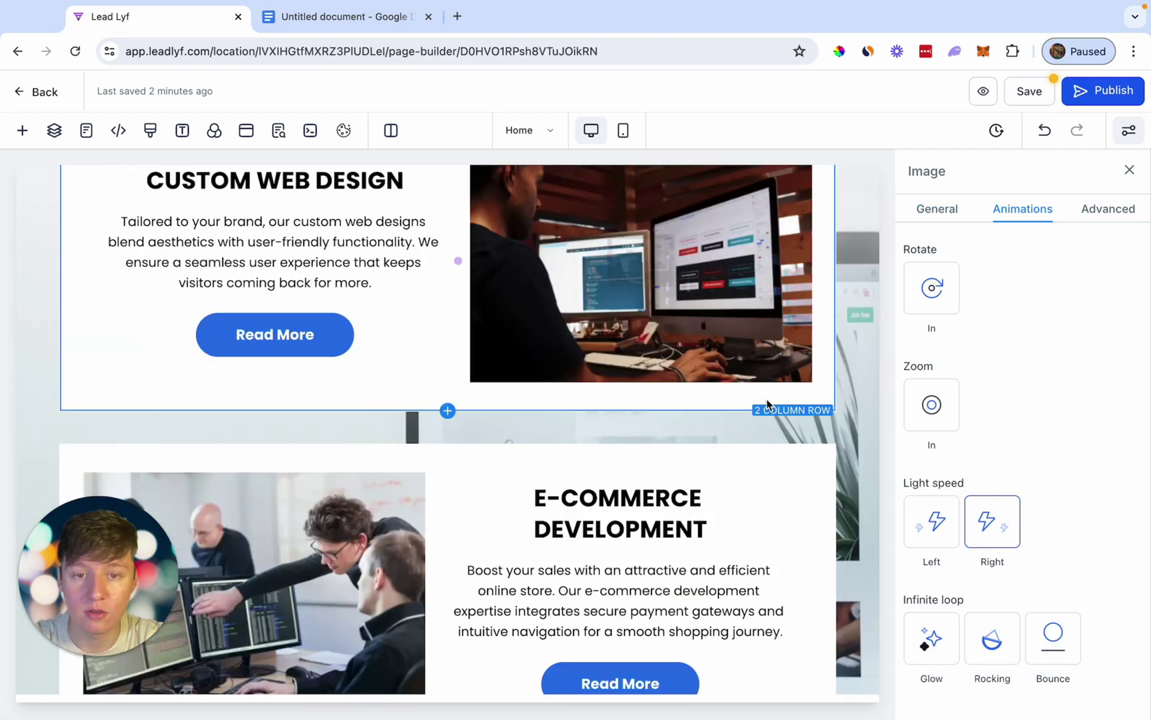
Save the page and look through the builder's built-in image animations.
left_click(1008, 95)
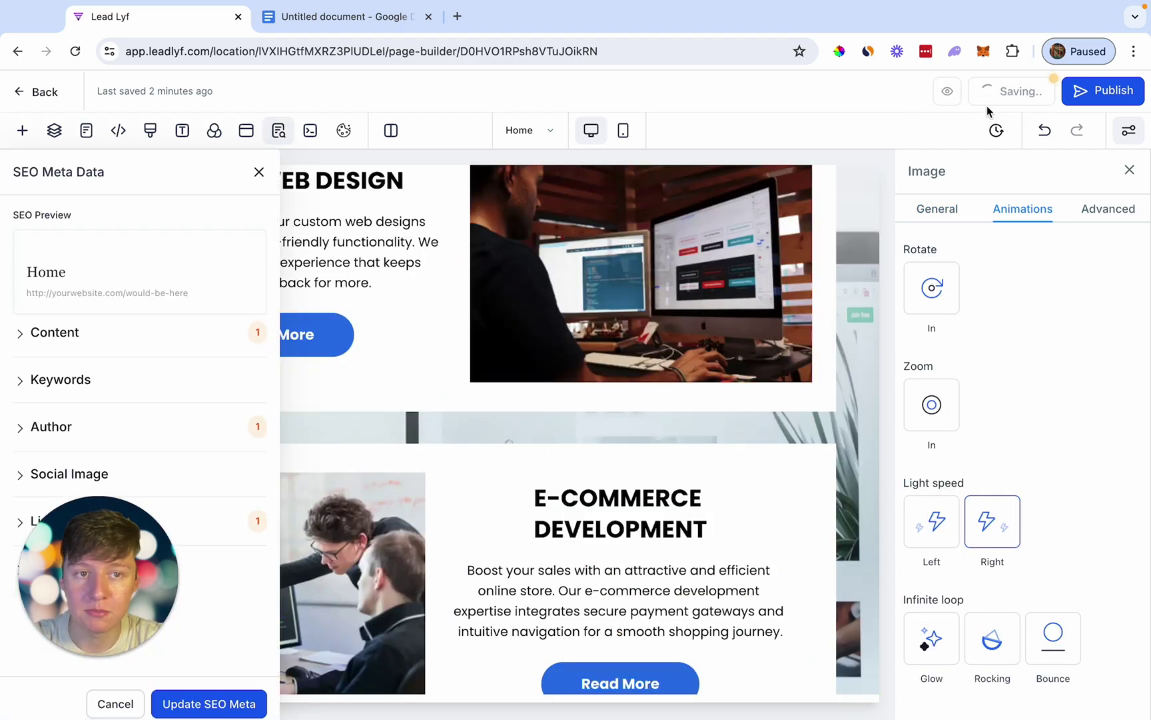
scroll(896, 415, "down", 6)
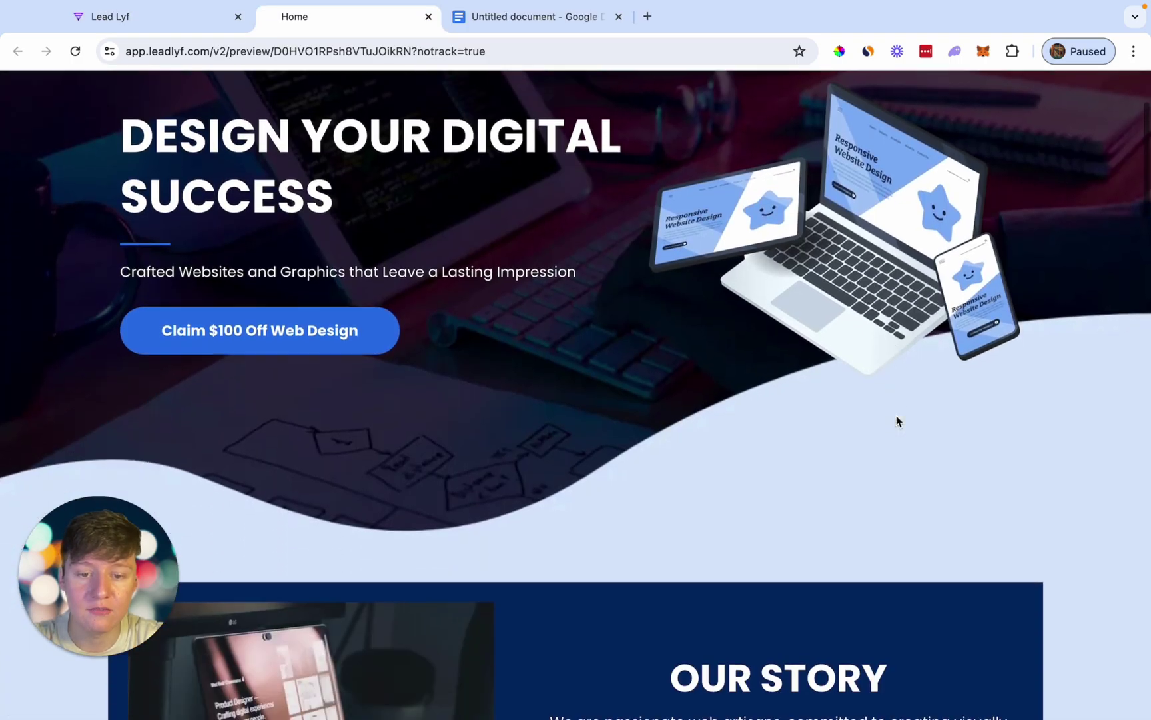
scroll(896, 420, "down", 10)
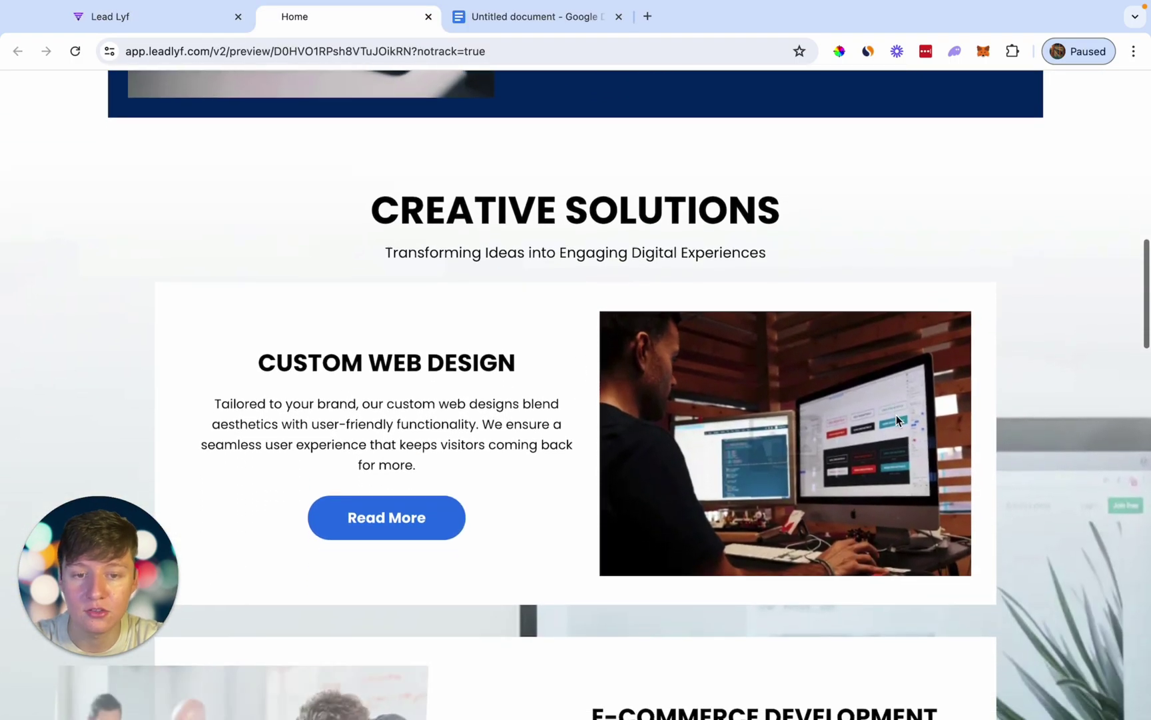
scroll(896, 420, "down", 10)
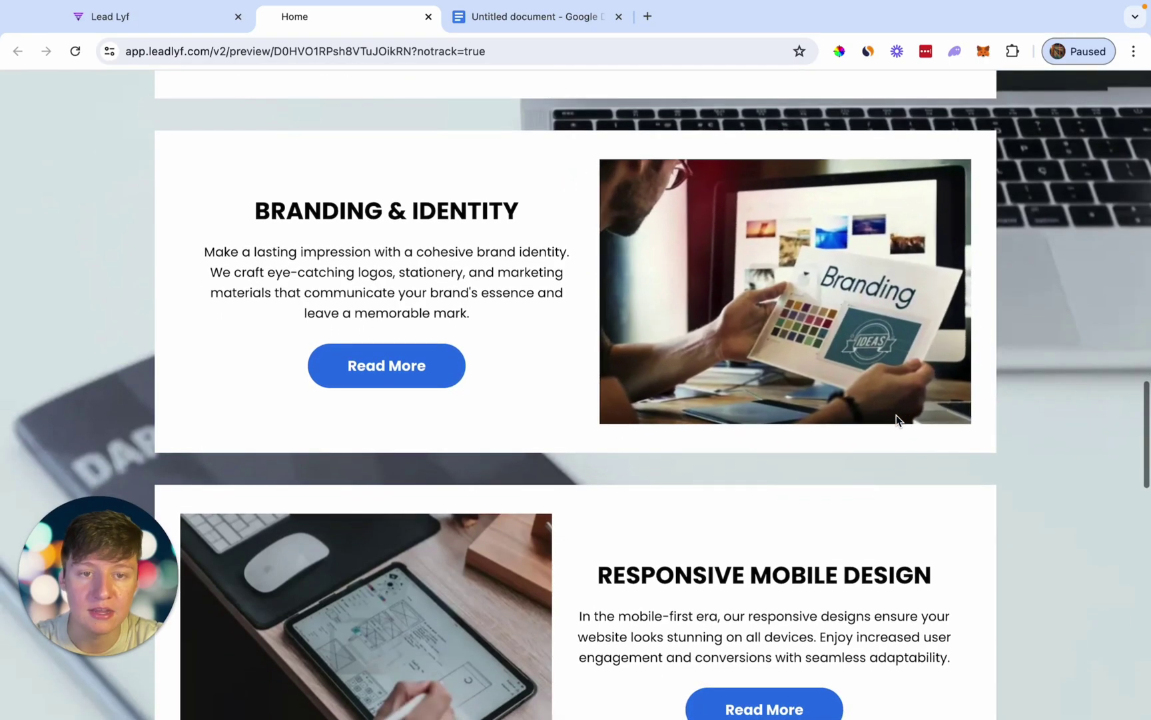
scroll(896, 419, "up", 4)
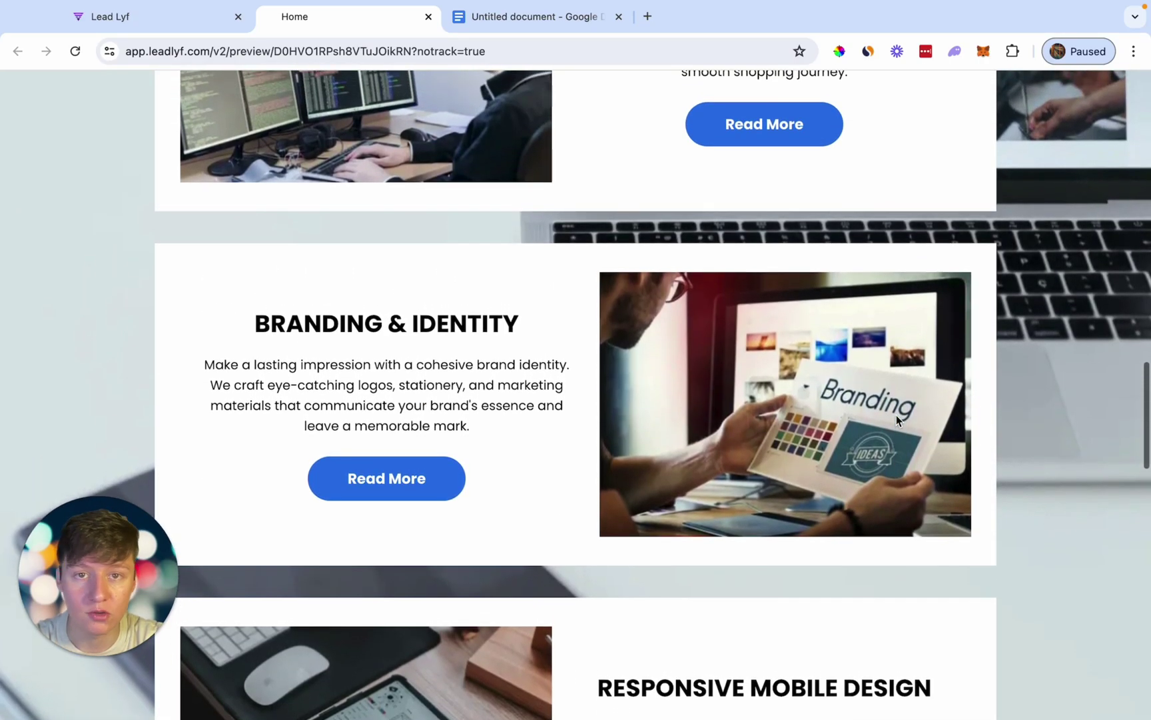
scroll(896, 420, "up", 1)
Switch to the Animate.css tab and browse its animation categories.
key("ctrl+shift+Tab")
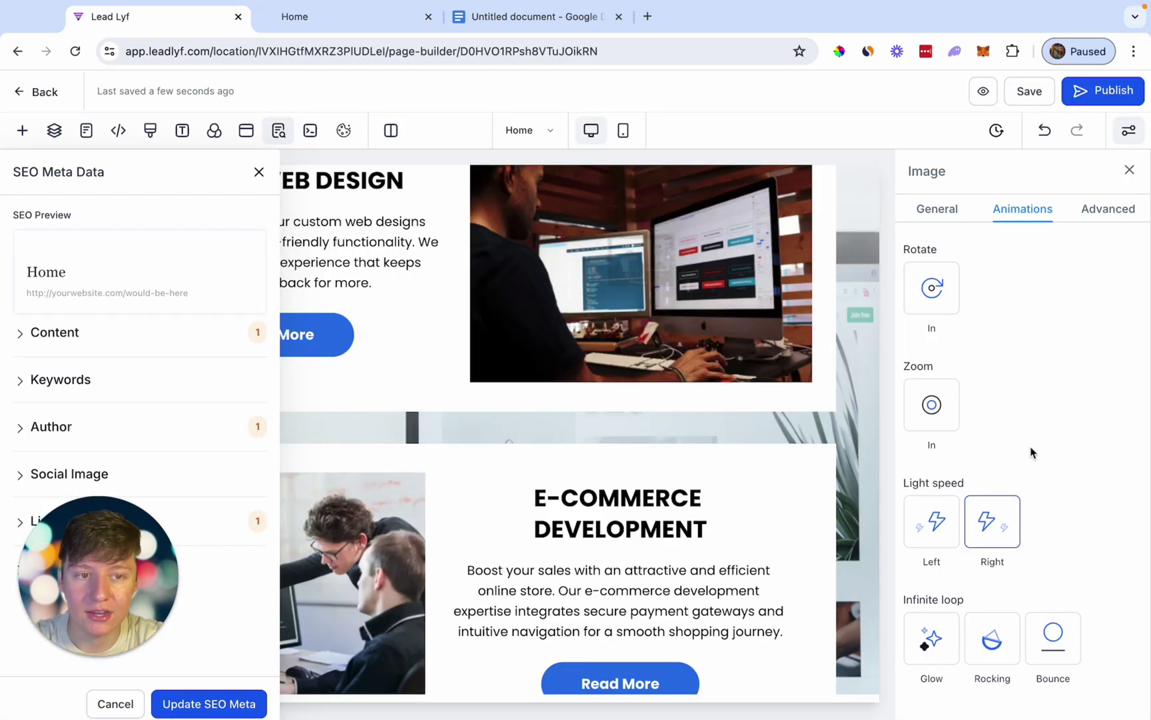
scroll(1031, 452, "up", 3)
scroll(1031, 452, "up", 5)
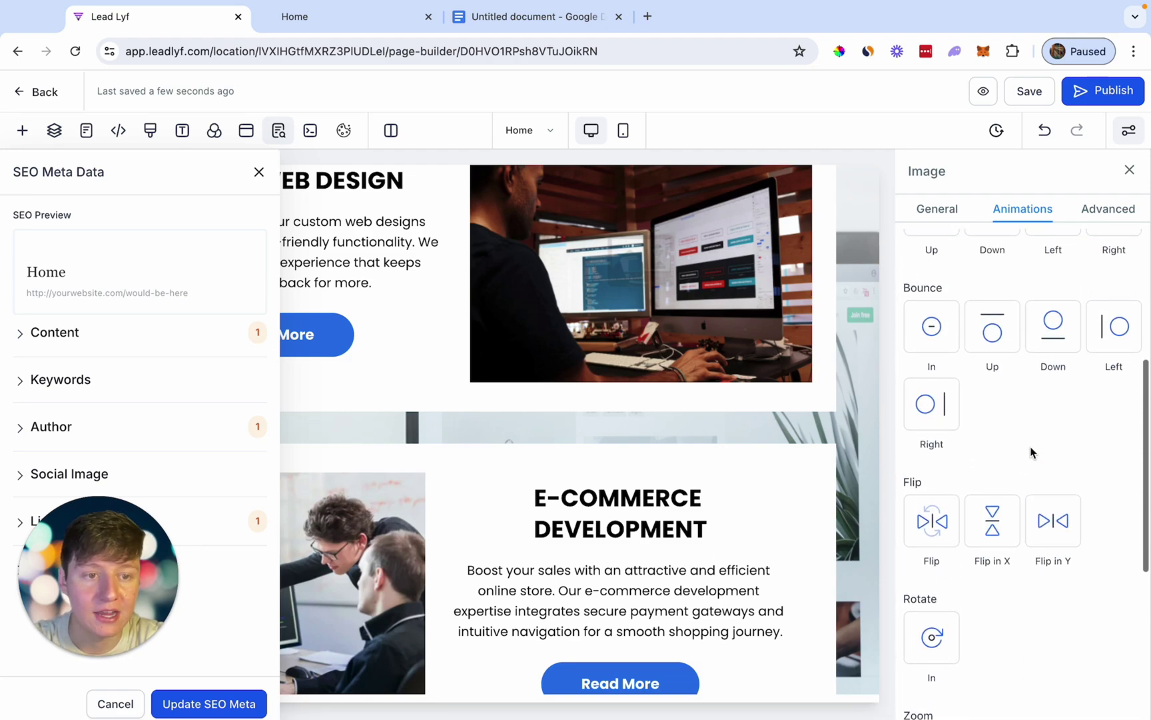
scroll(1030, 451, "up", 4)
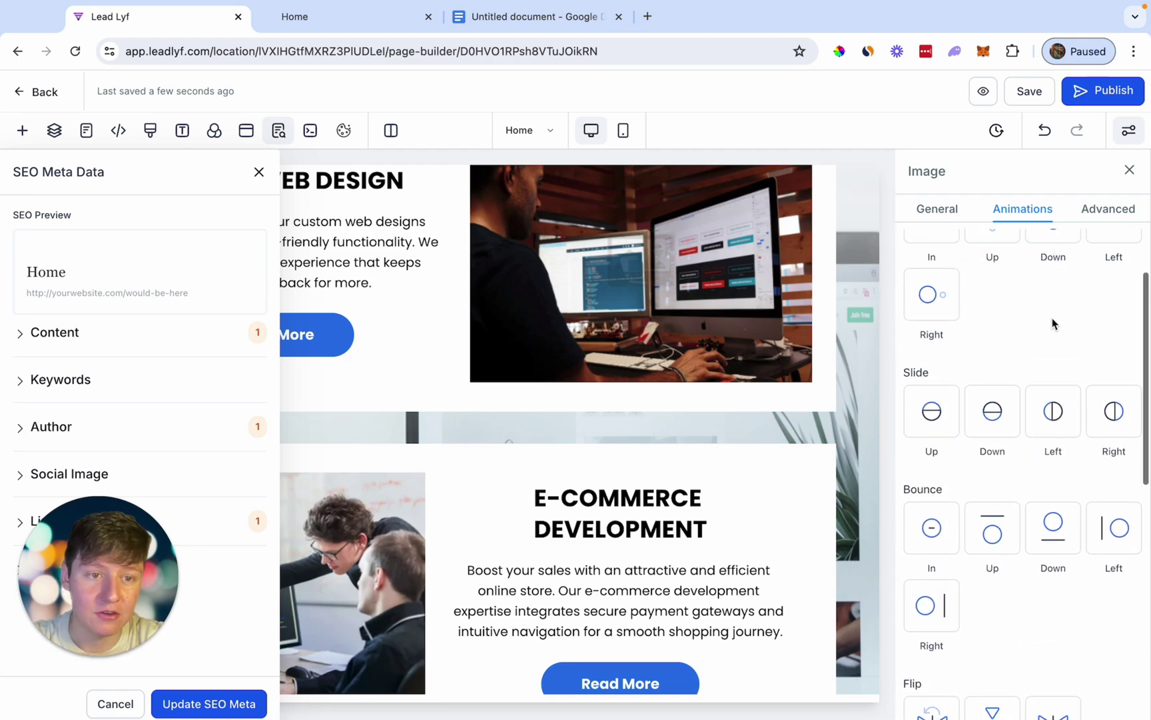
scroll(1051, 330, "up", 1)
scroll(1082, 465, "down", 4)
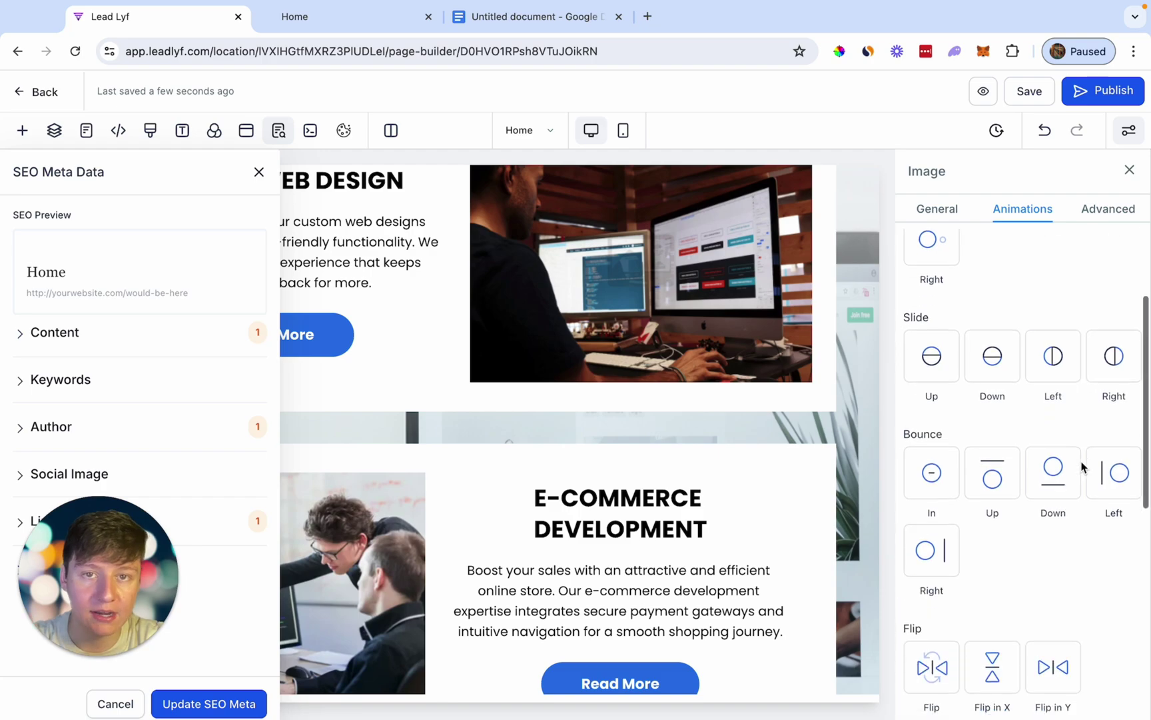
scroll(1082, 465, "down", 2)
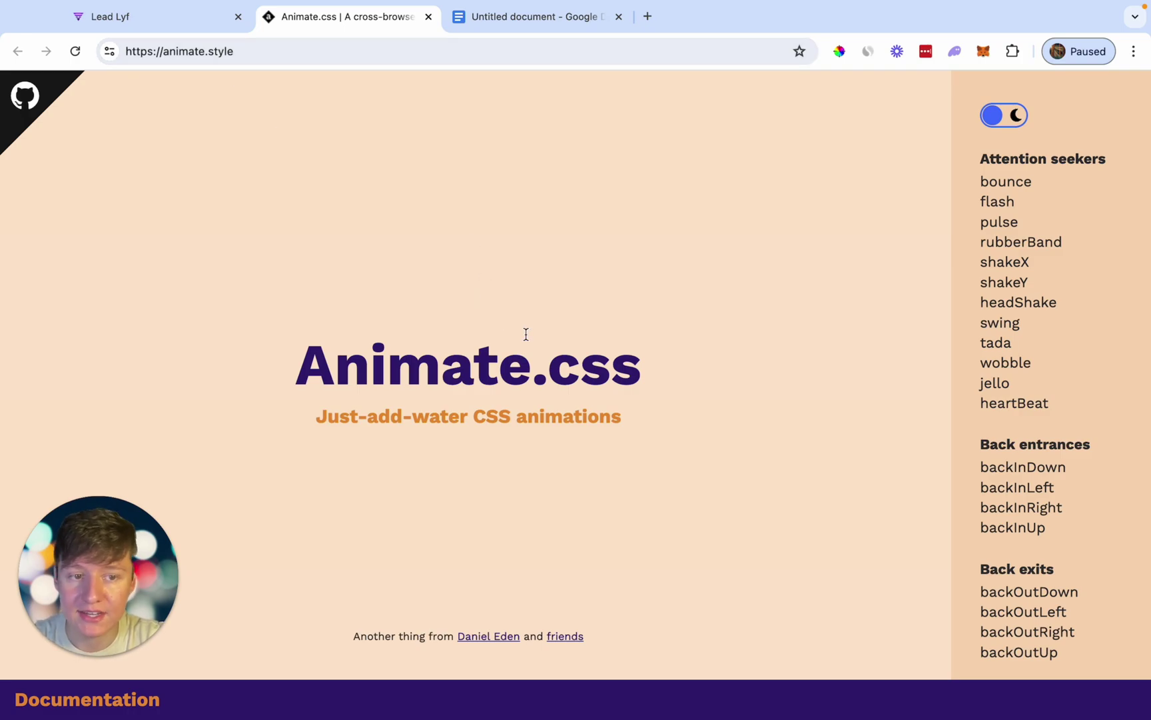
Select the CDN <link> tag for animate.min.css 4.1.1 in the Animate.css docs.
scroll(1060, 382, "down", 10)
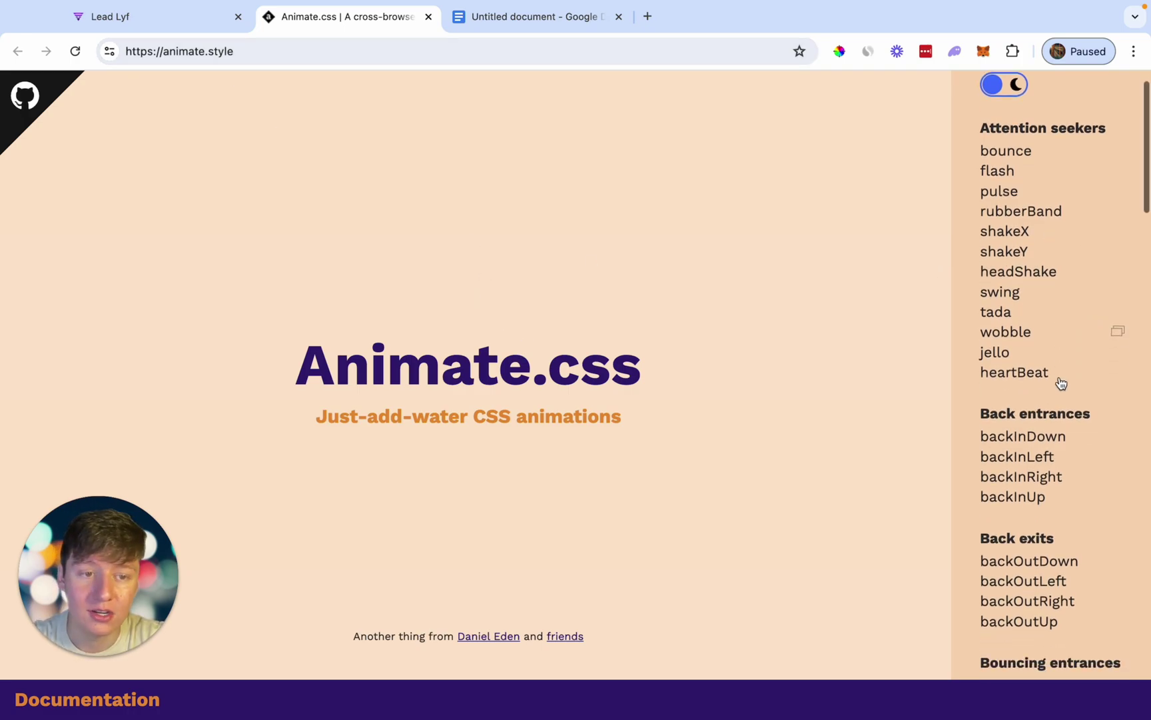
scroll(1059, 377, "down", 5)
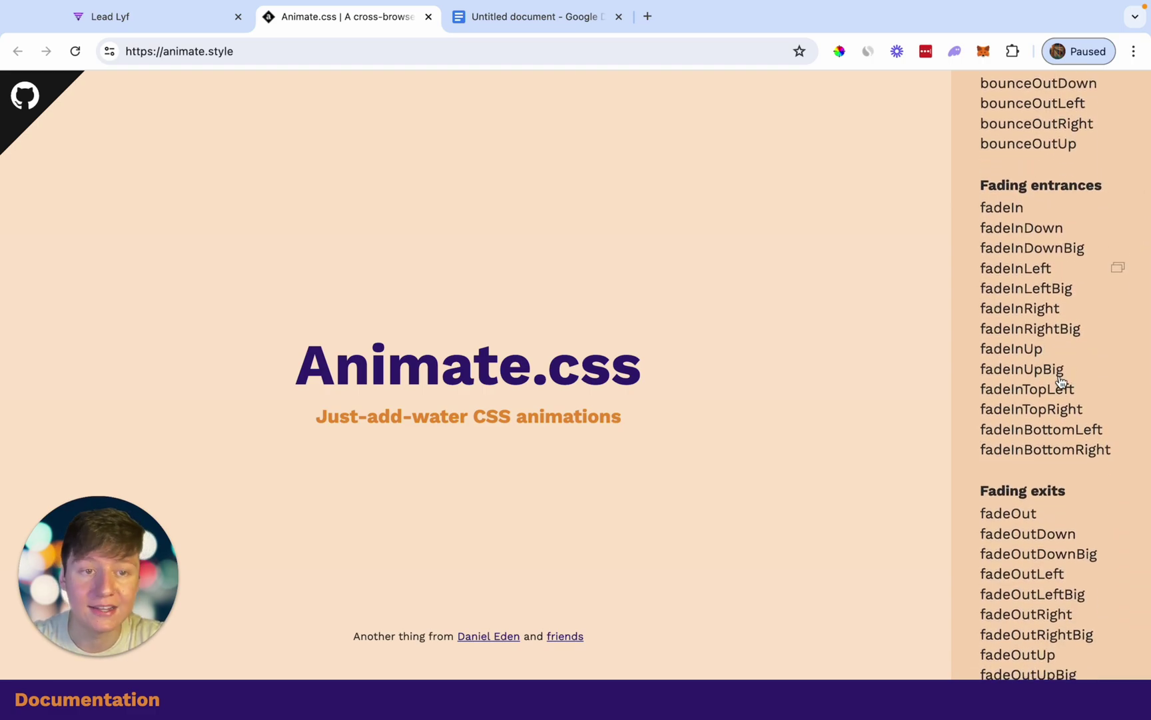
scroll(1060, 381, "up", 4)
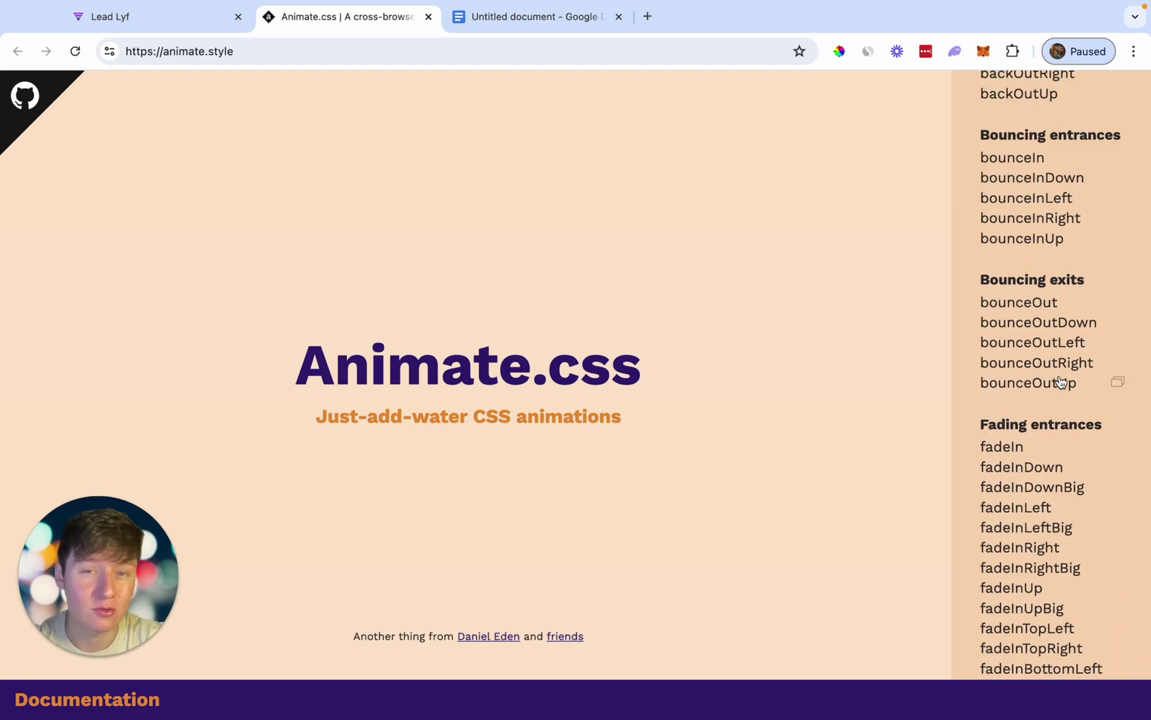
scroll(1060, 381, "up", 5)
scroll(636, 395, "down", 15)
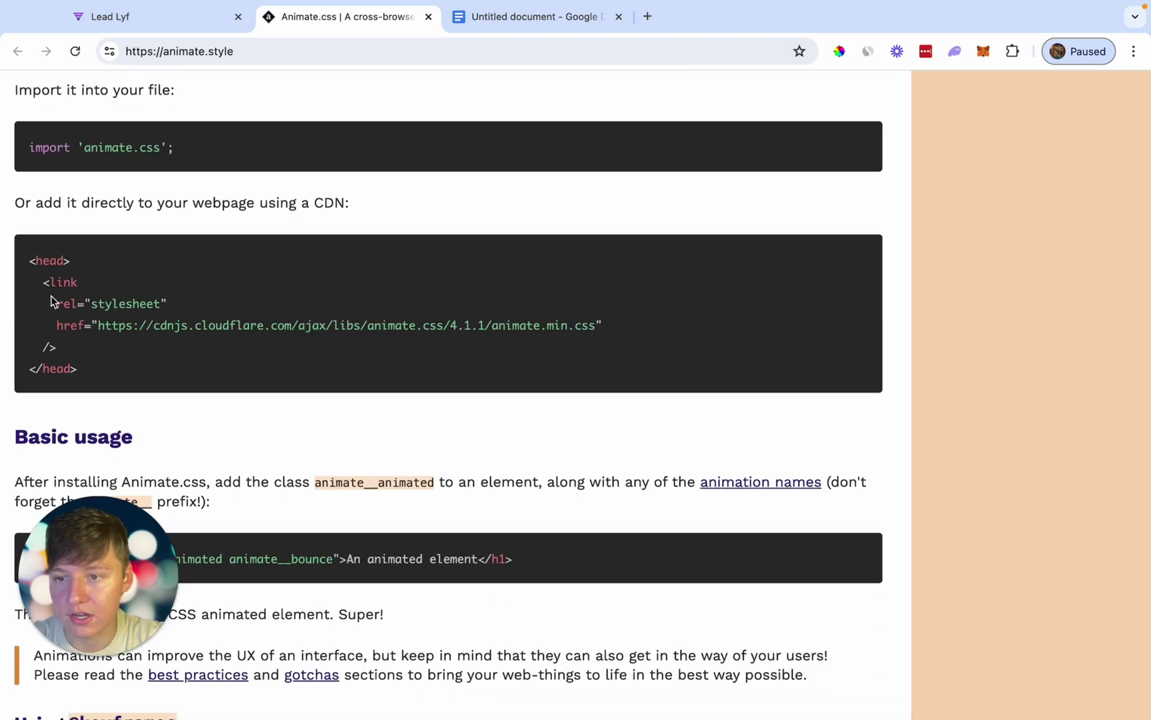
left_click_drag(55, 291, 93, 338)
key("ctrl+c")
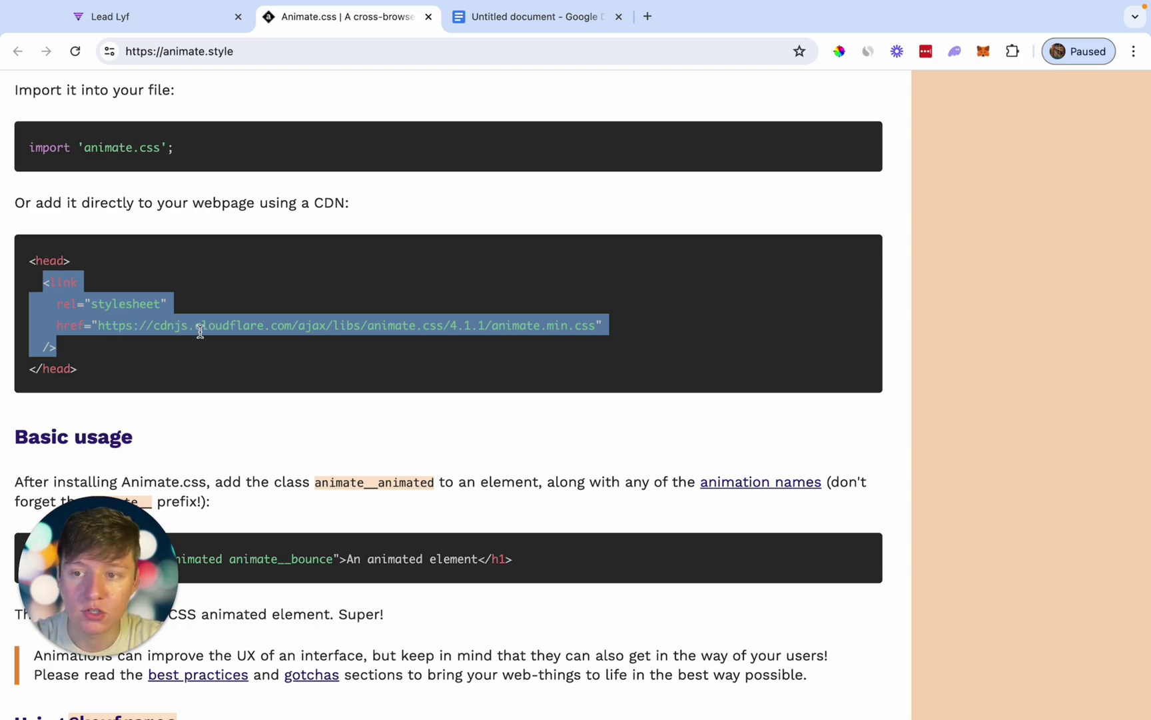
Paste the Animate.css 4.1.1 stylesheet link into the Home page's header tracking code and save.
left_click(177, 13)
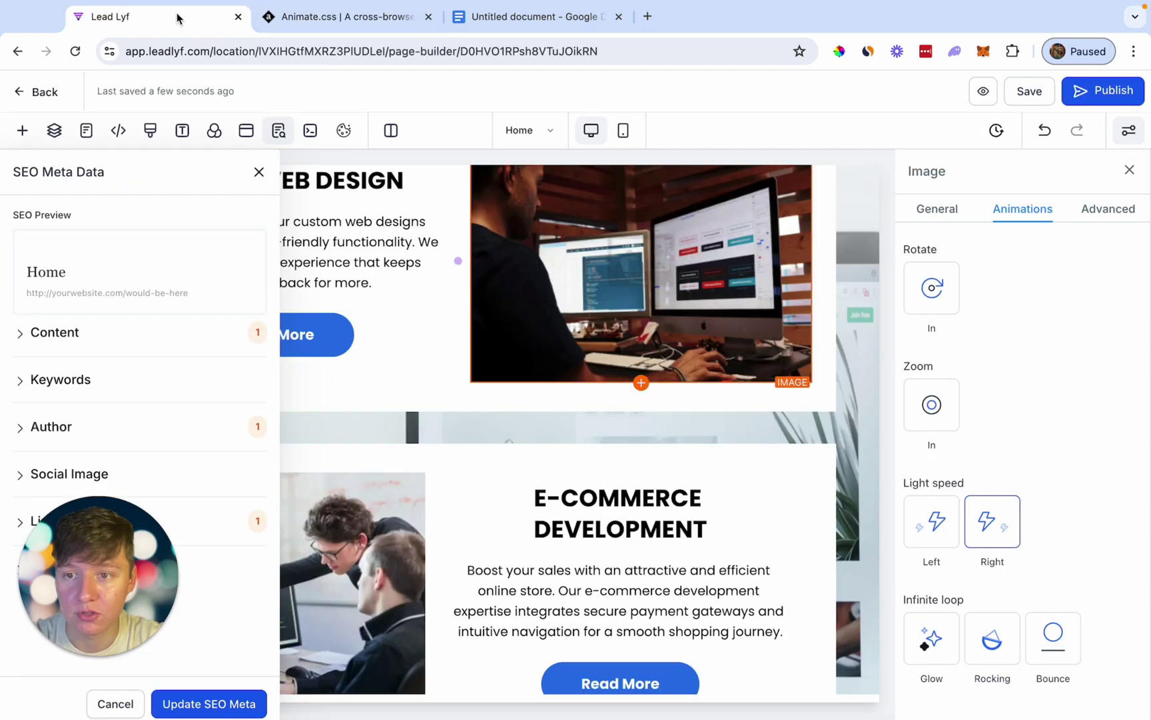
left_click(118, 134)
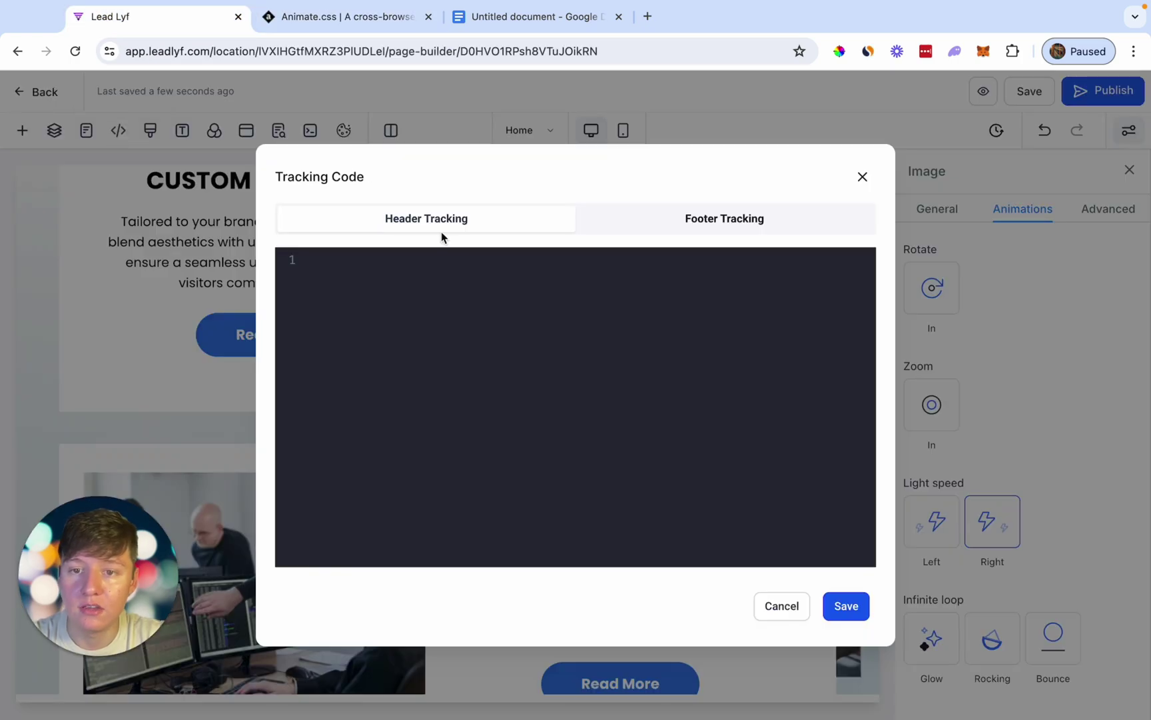
left_click(410, 283)
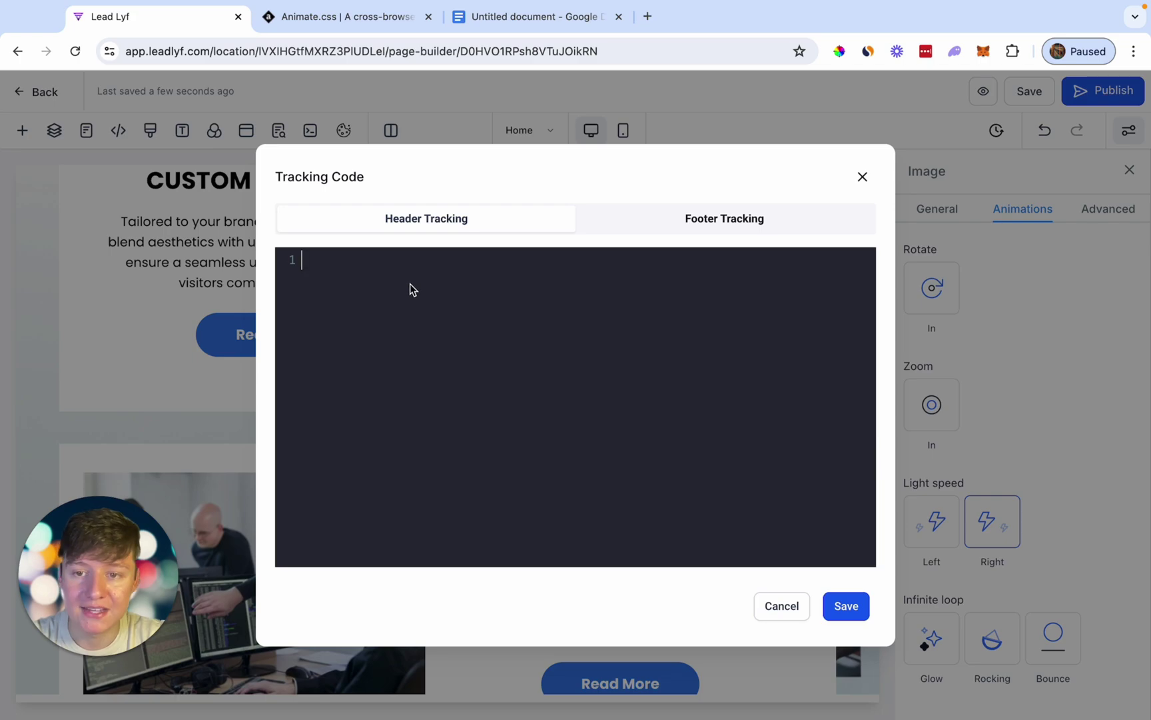
key("ctrl+v")
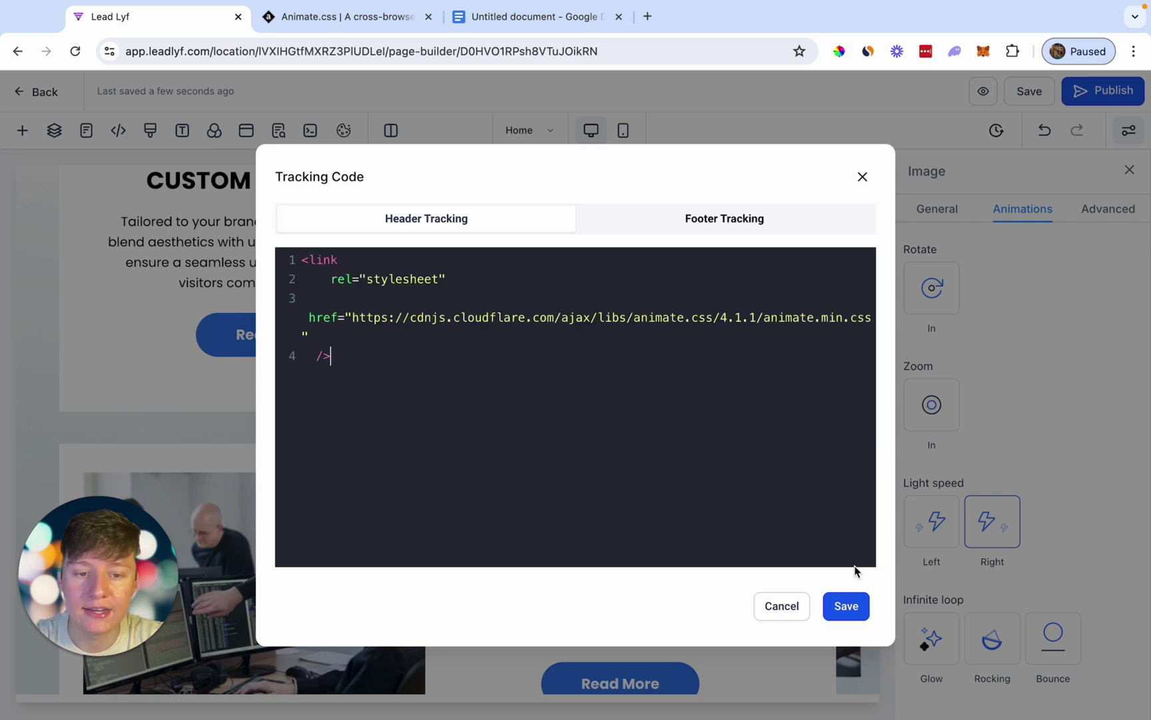
left_click(846, 606)
scroll(828, 566, "up", 5)
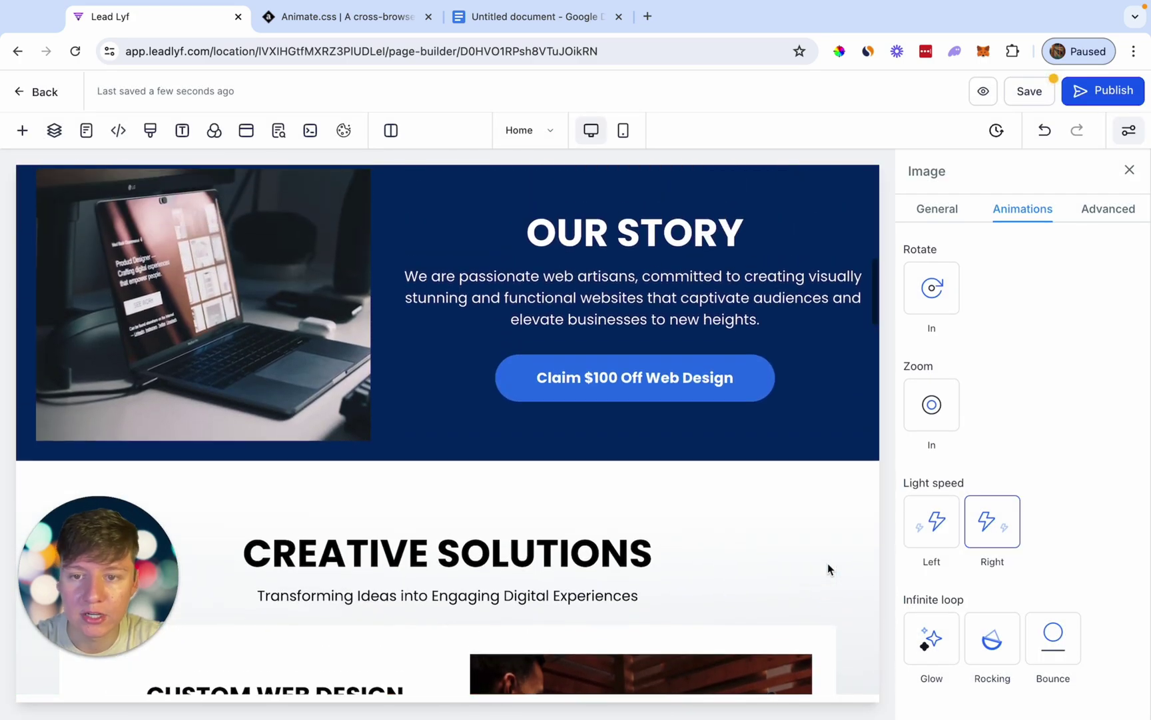
scroll(827, 563, "up", 10)
Copy animate__animated from Animate.css and add it as the hero image's custom class.
left_click(737, 366)
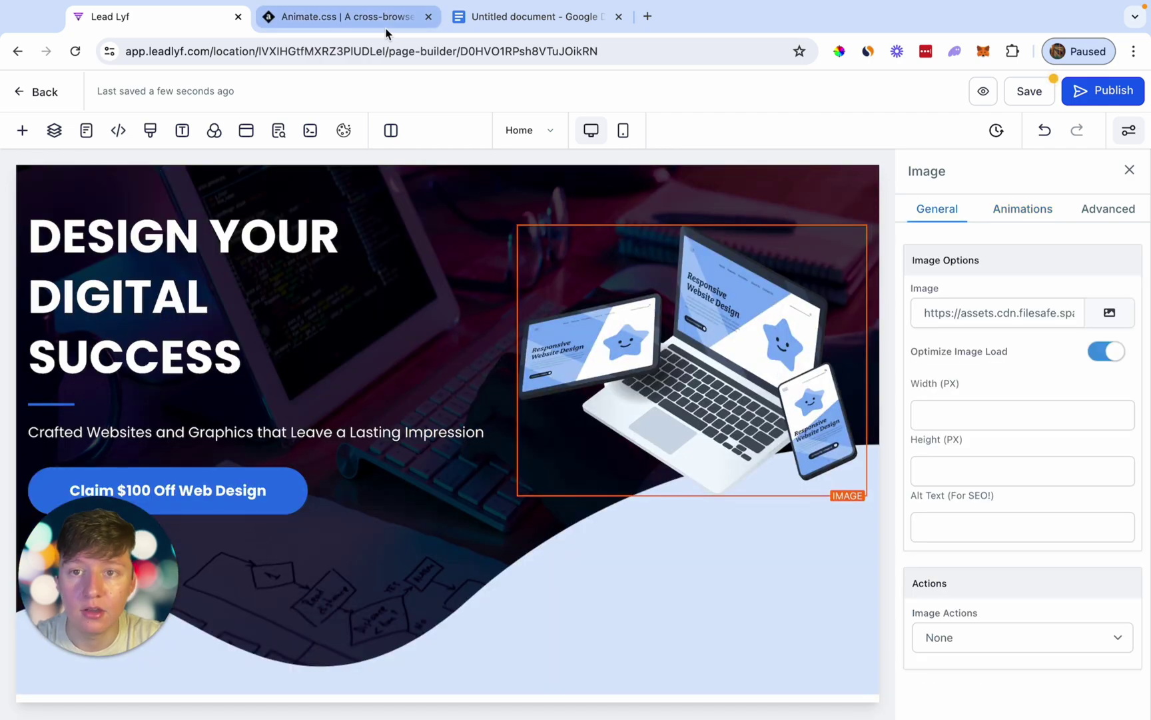
left_click(370, 24)
scroll(813, 346, "down", 2)
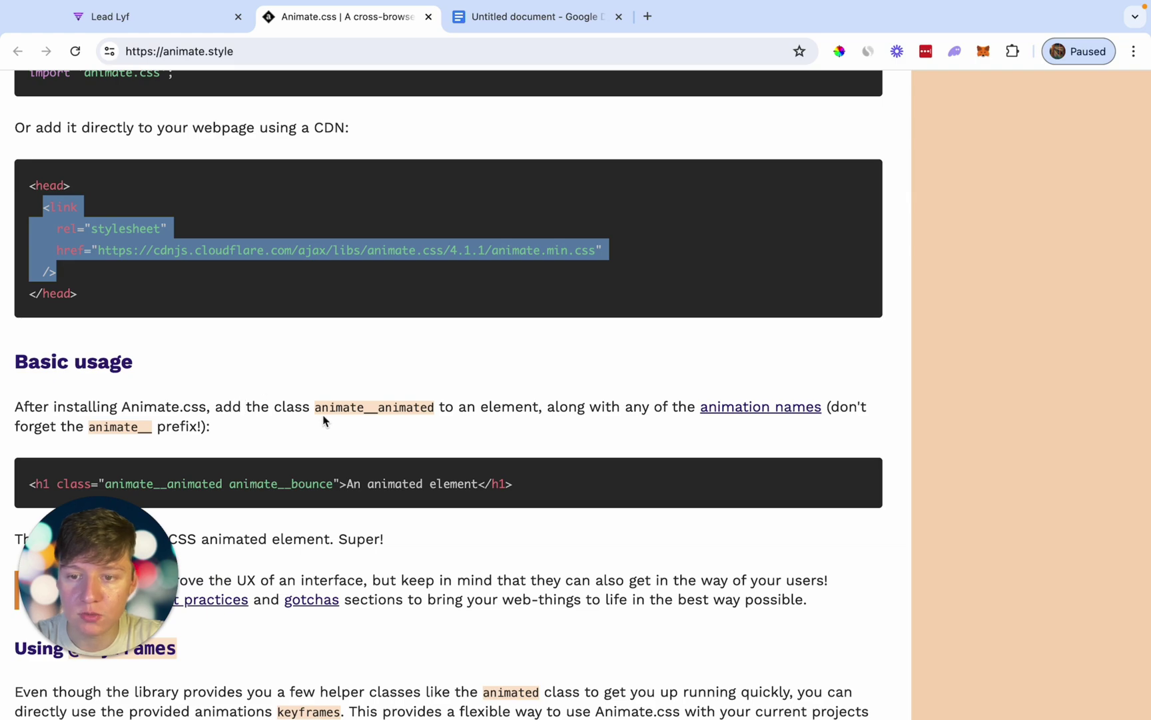
left_click_drag(316, 408, 439, 407)
key("super+c")
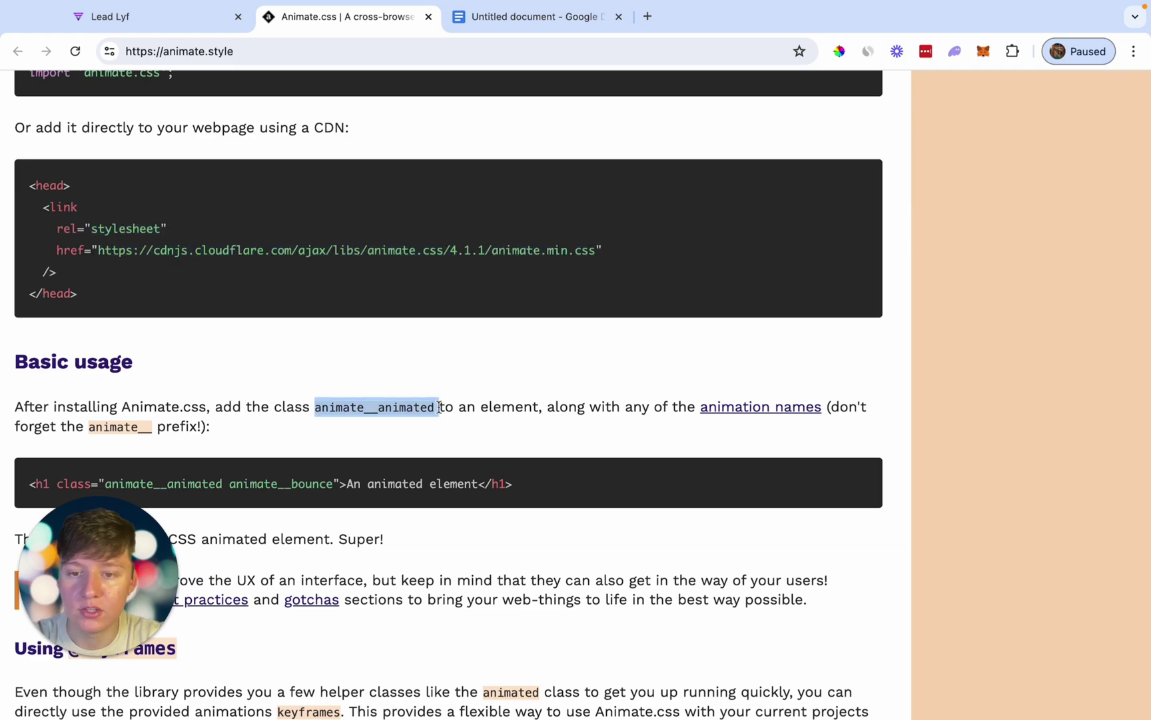
left_click(181, 29)
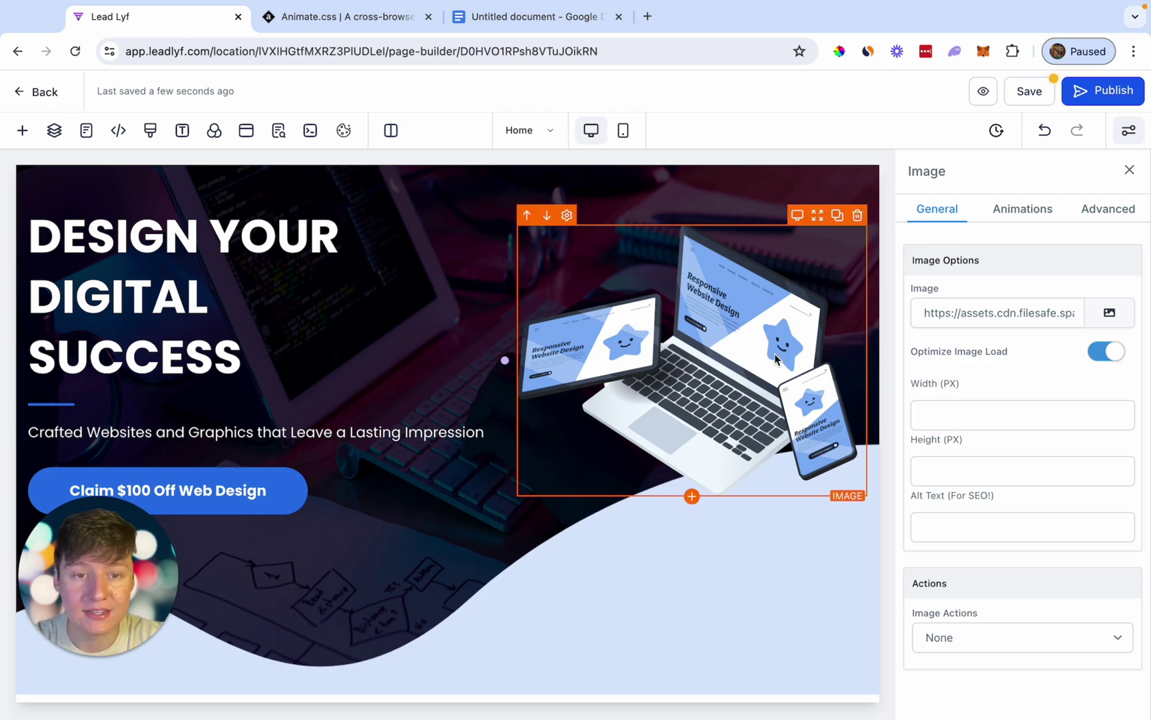
left_click(1106, 213)
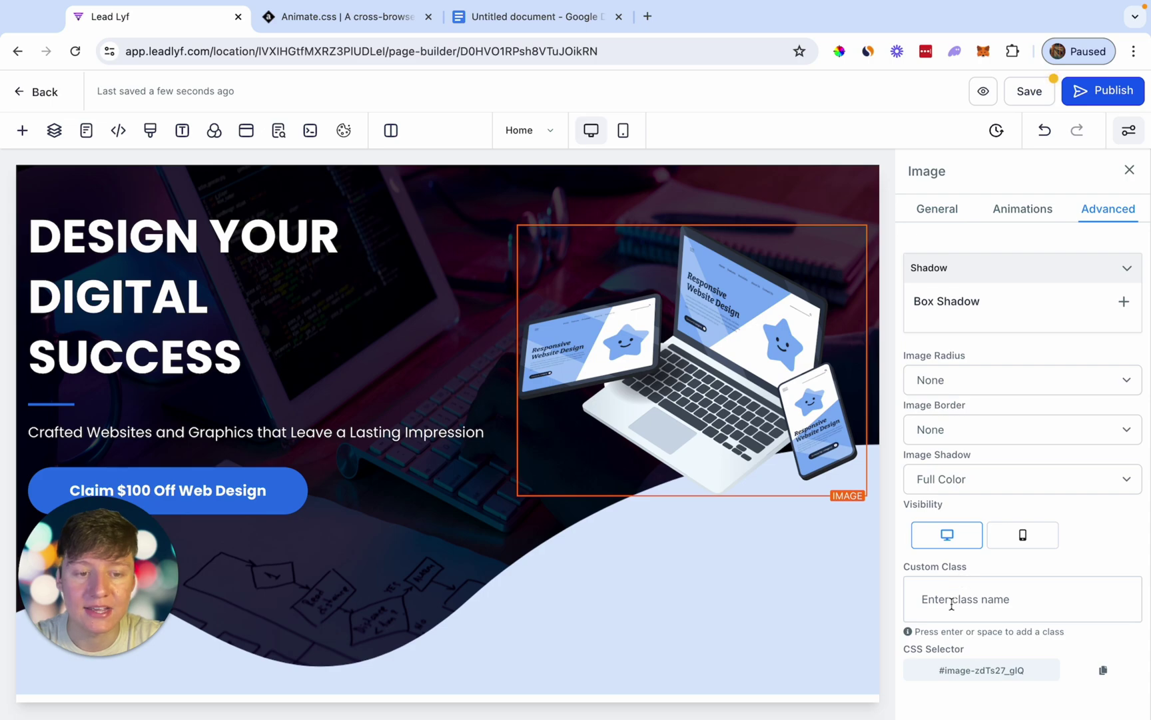
key("super+v")
key("Return")
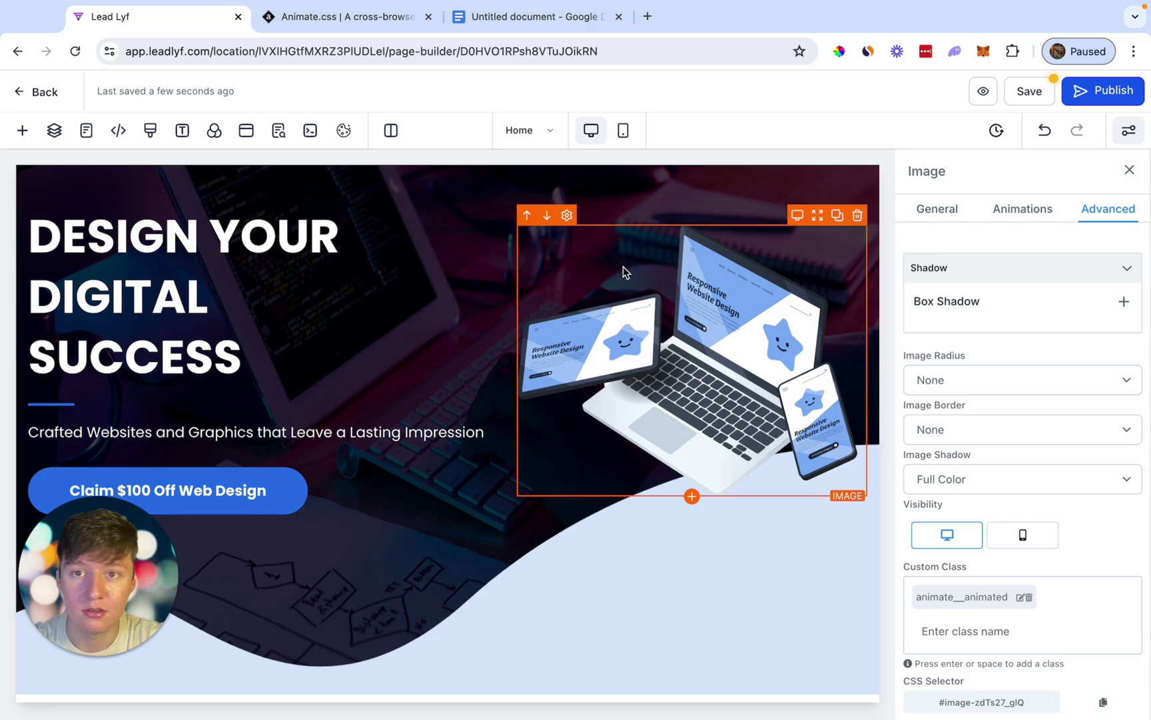
Copy animate__bounceInRight from the bouncing entrances list and add it as another custom class.
left_click(388, 20)
scroll(925, 302, "up", 10)
scroll(925, 303, "up", 6)
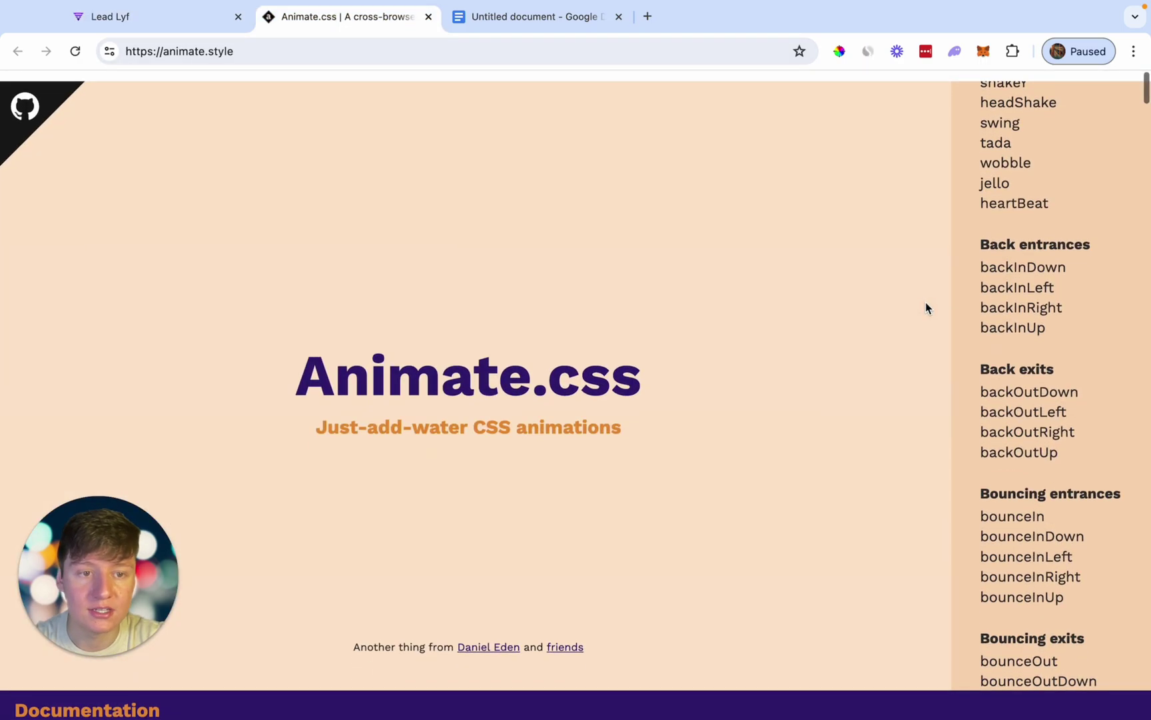
scroll(1006, 293, "up", 2)
scroll(1033, 317, "up", 2)
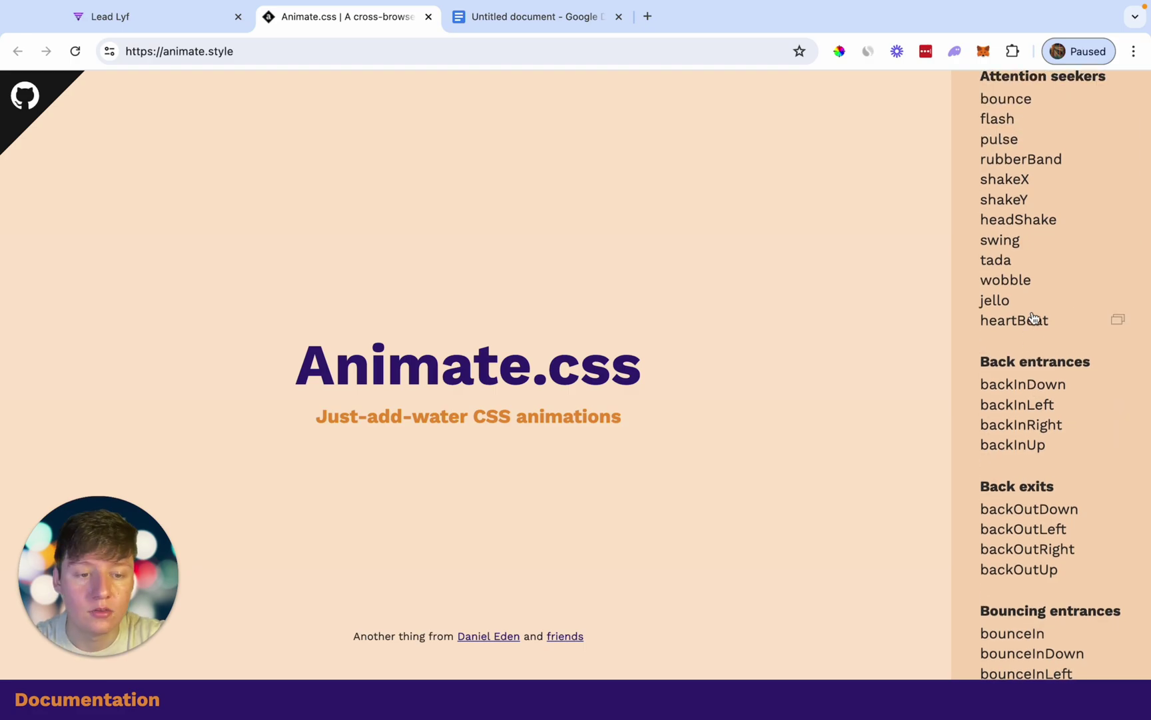
scroll(1032, 318, "down", 4)
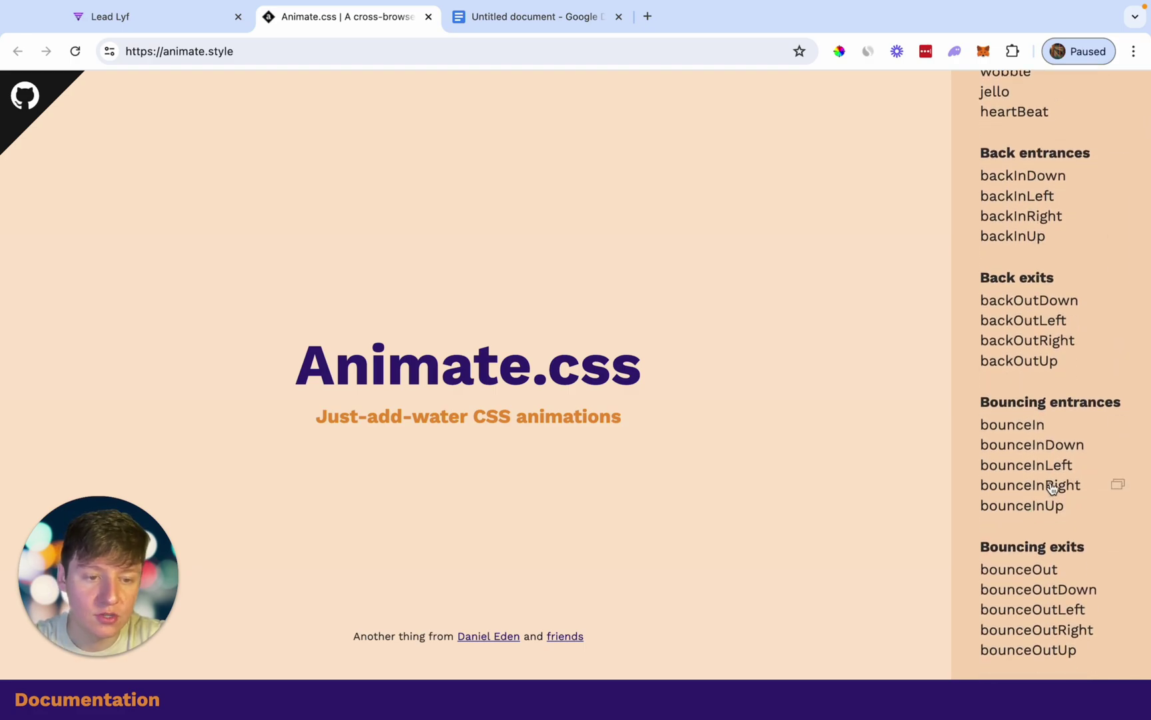
left_click(1116, 485)
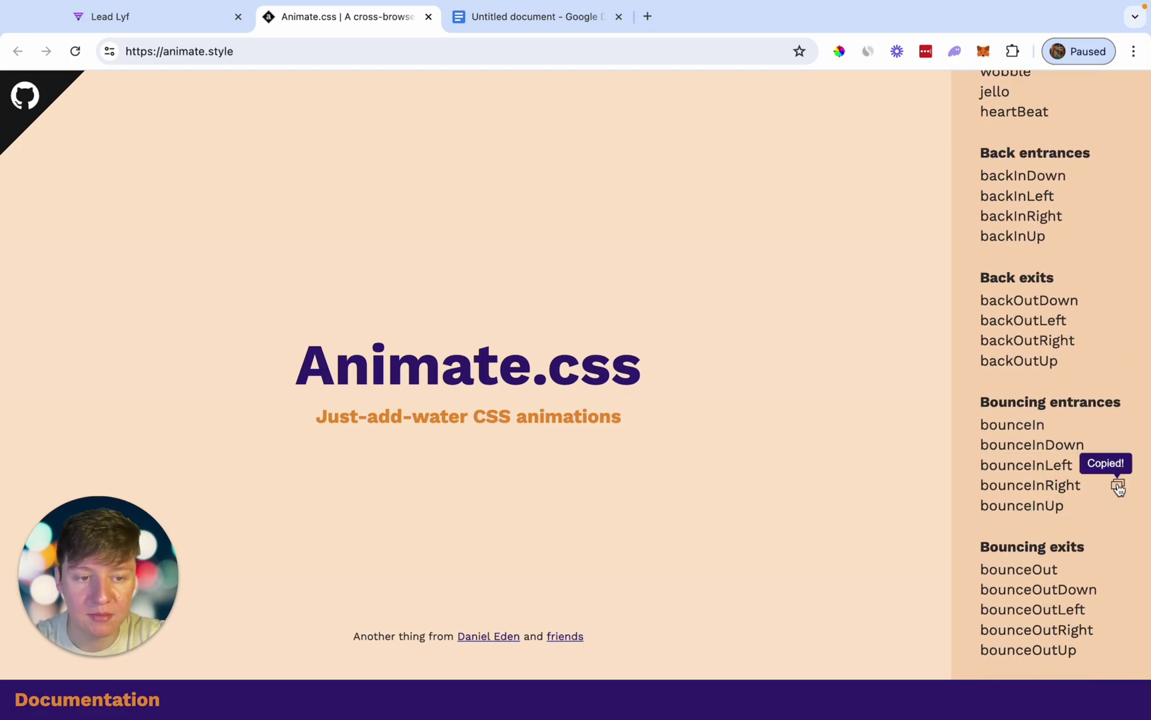
left_click(179, 28)
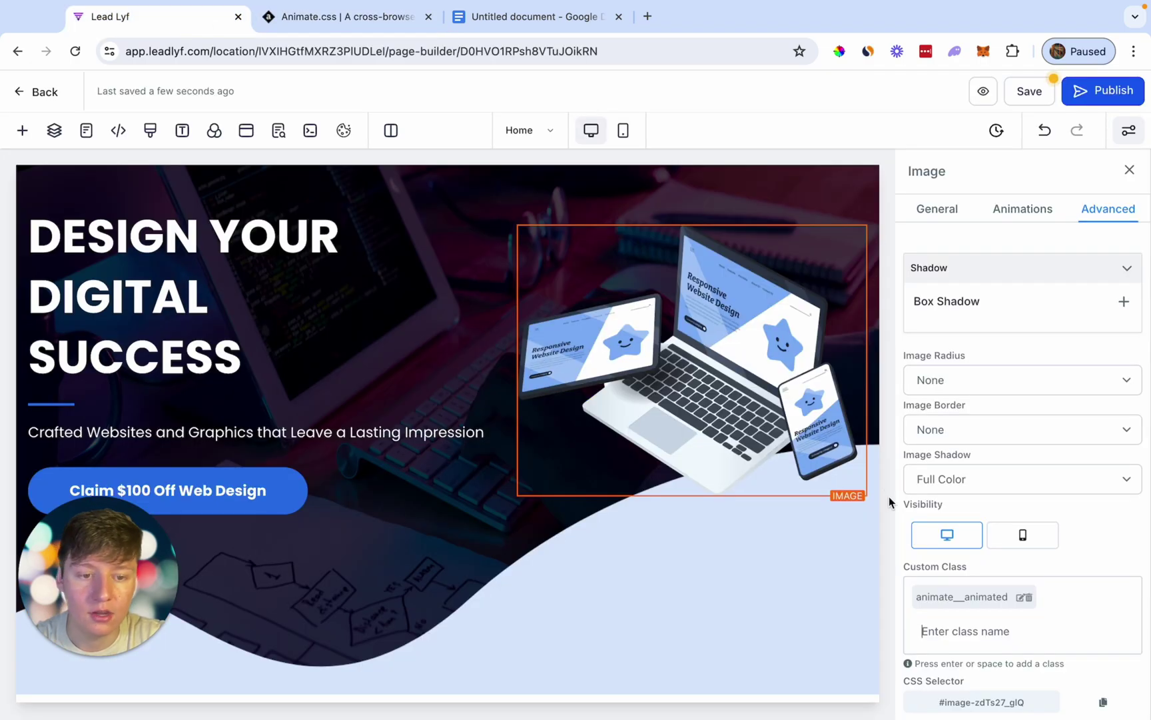
key("ctrl+v")
key("Return")
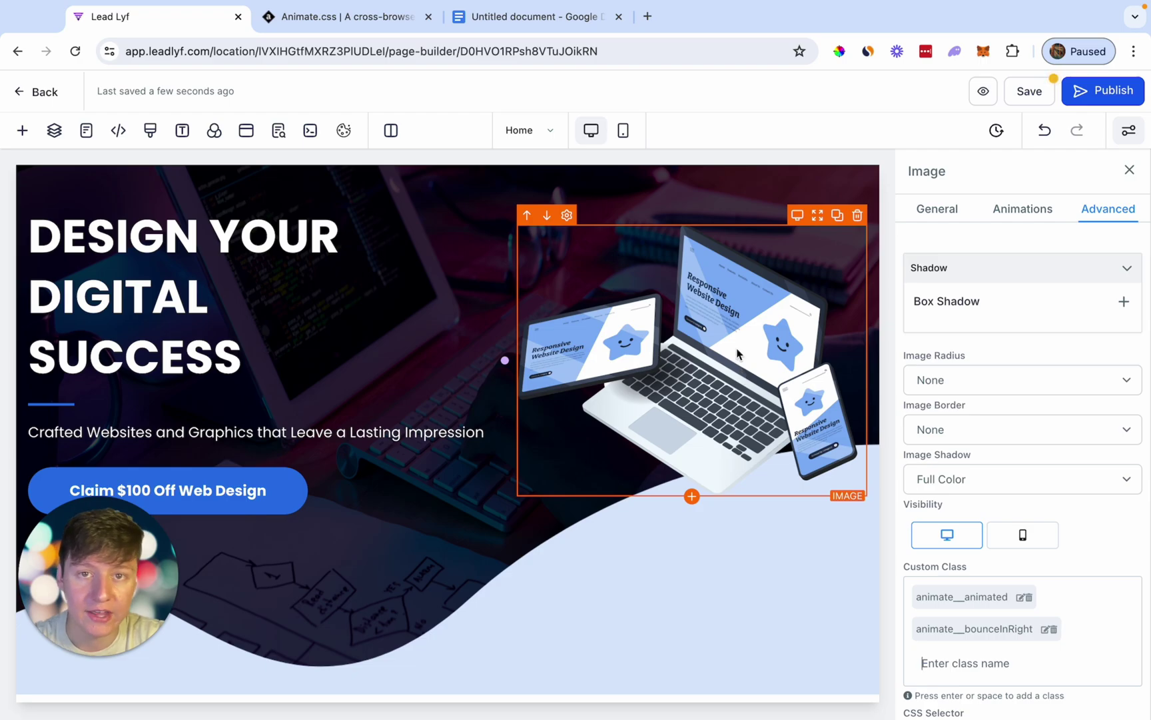
Save the global section, preview the page live, and reload to replay the hero animation.
left_click(984, 95)
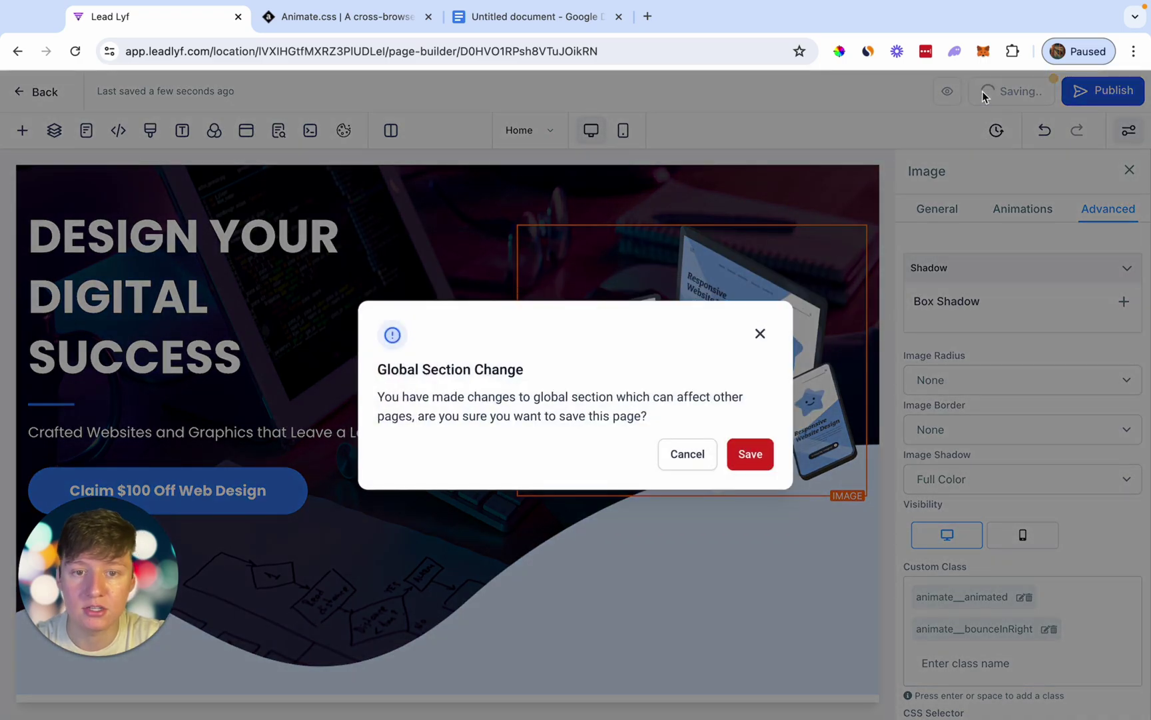
left_click(750, 452)
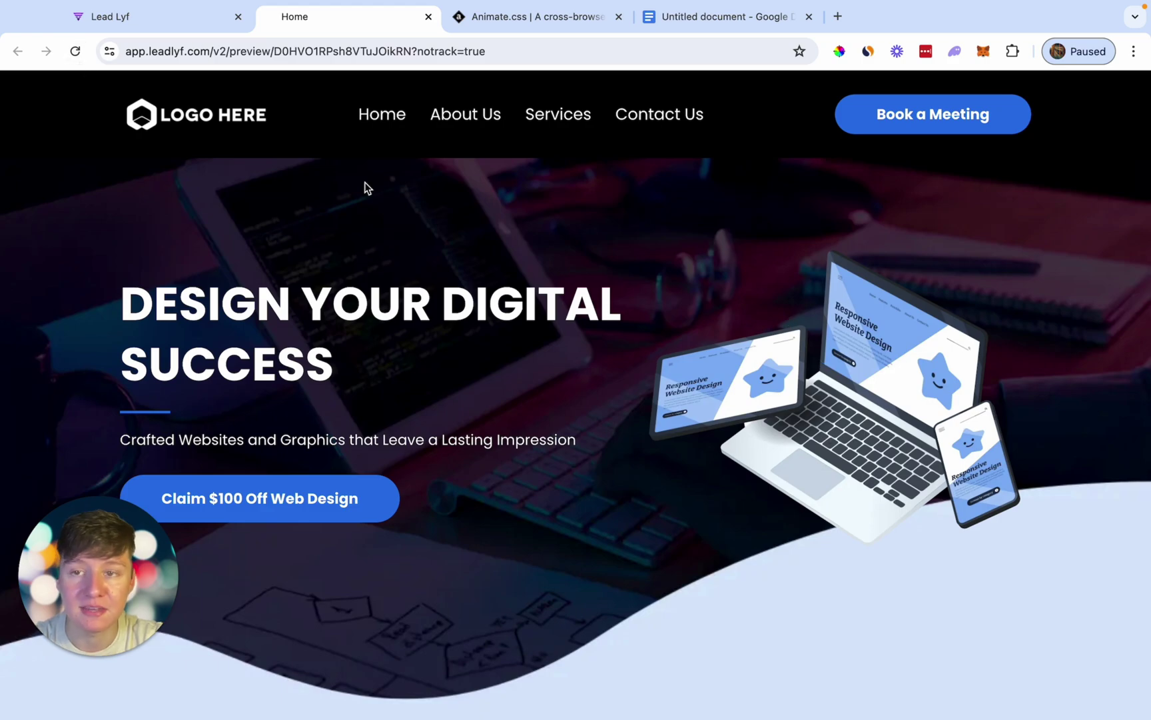
left_click(74, 51)
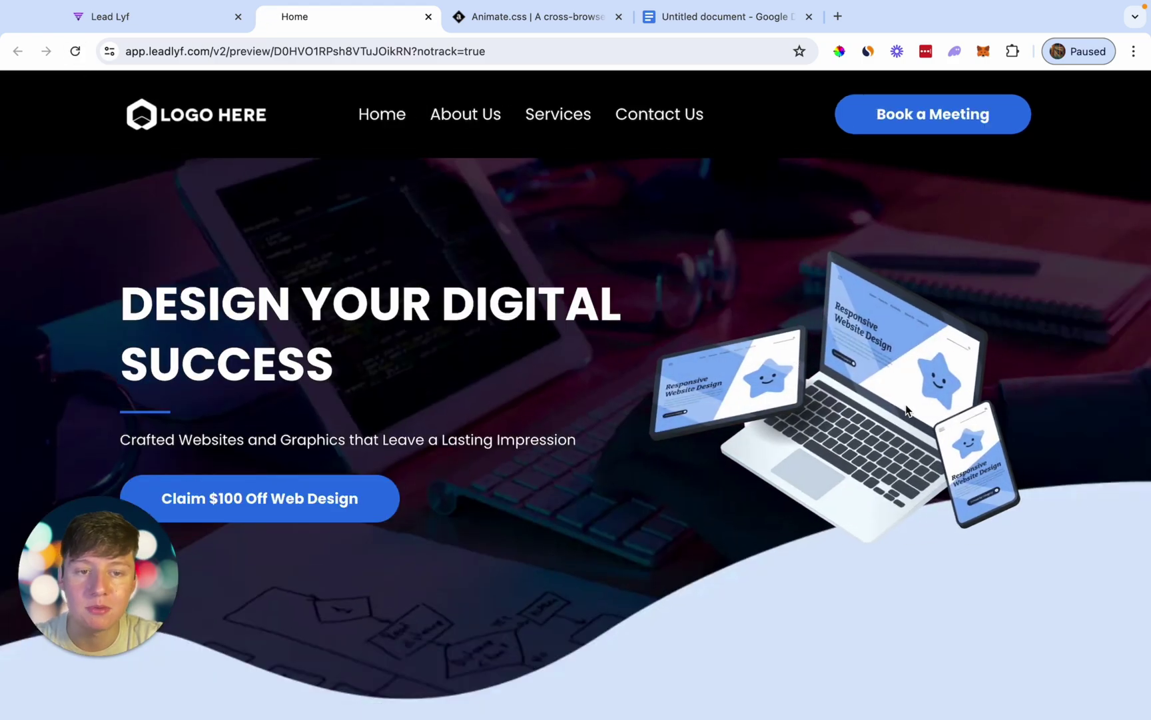
scroll(507, 321, "down", 5)
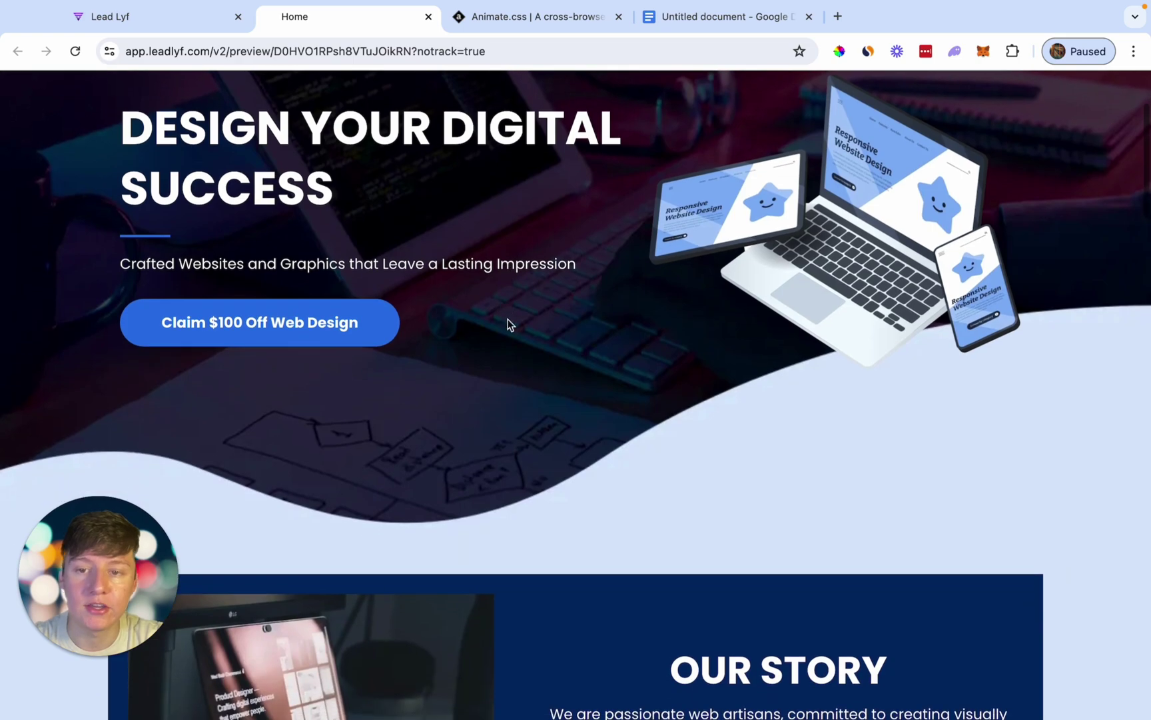
scroll(508, 324, "down", 3)
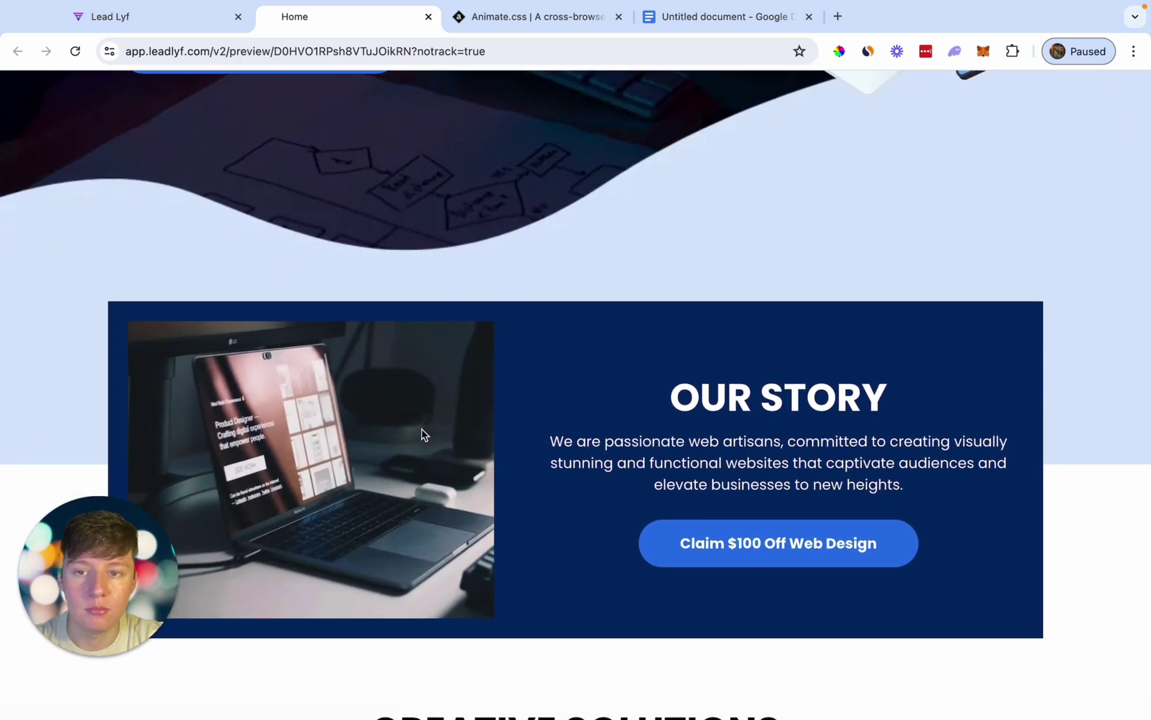
scroll(423, 436, "up", 8)
Select the Claim $100 Off Web Design button and view its Advanced custom class settings.
left_click(180, 14)
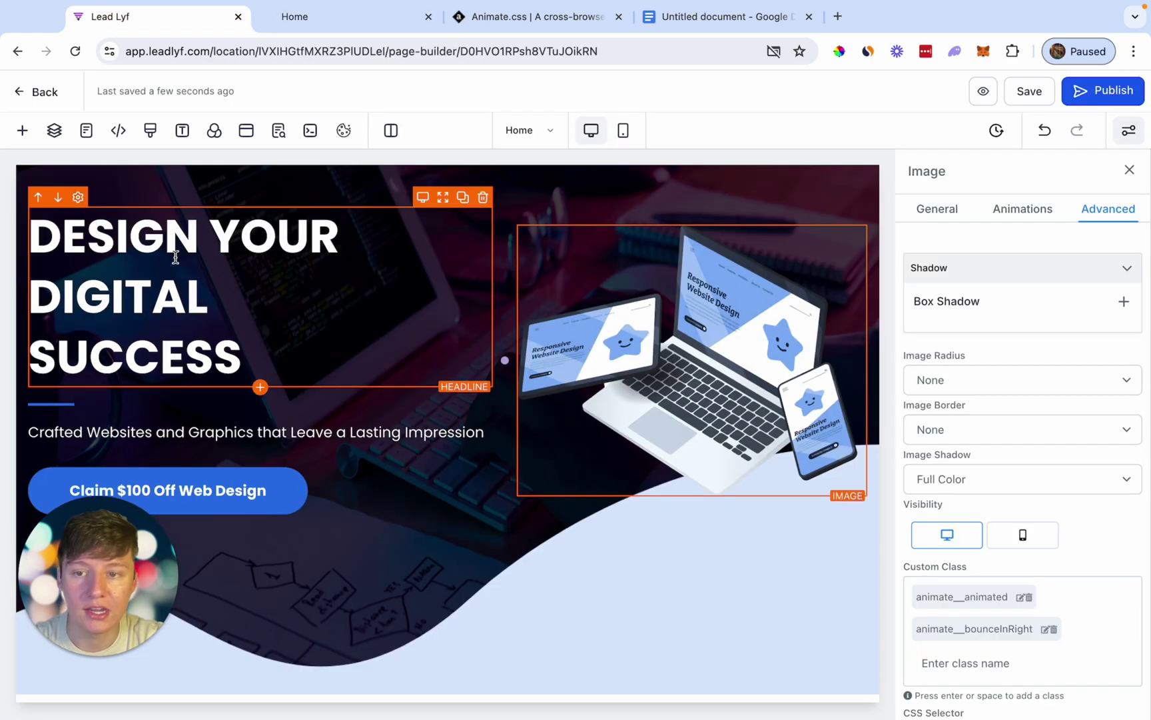
scroll(175, 257, "down", 3)
left_click(376, 304)
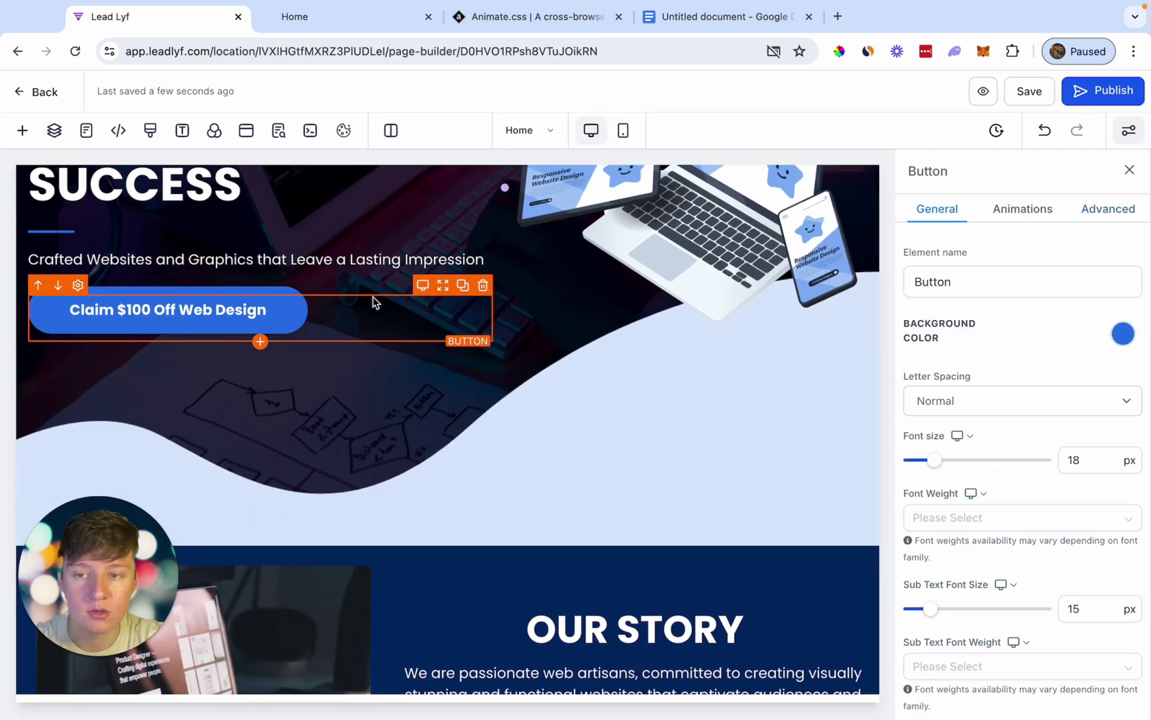
left_click(1101, 220)
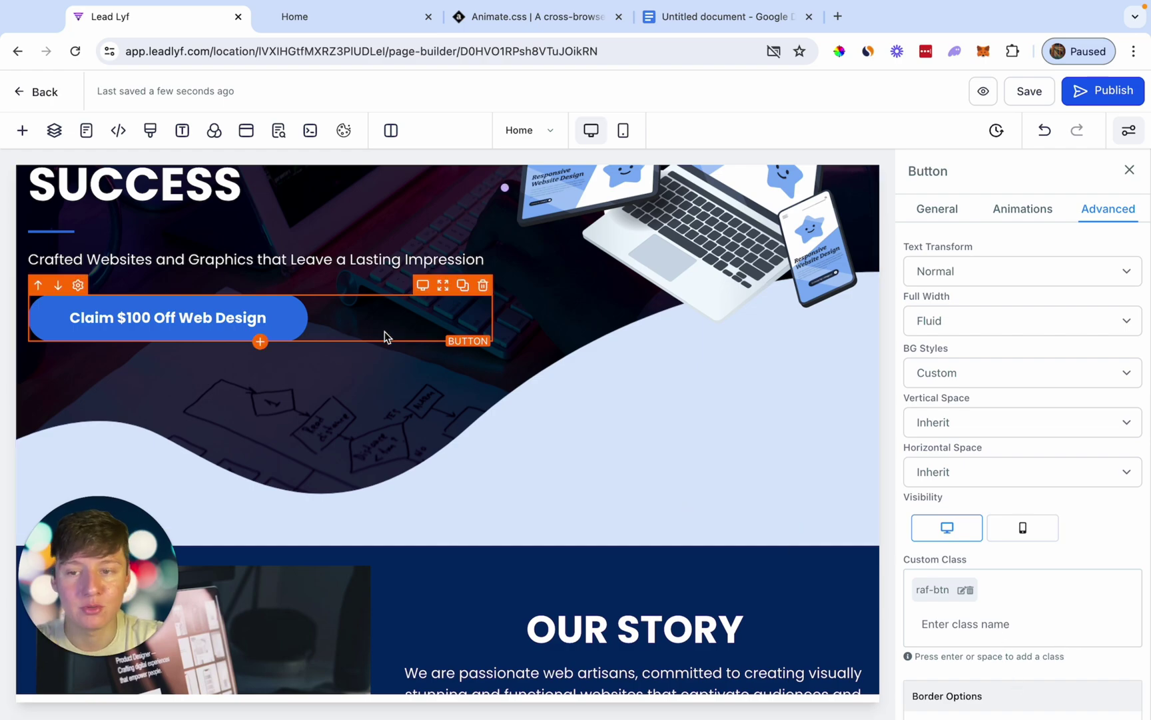
Scroll through the page to reach the Hero-Banner section.
scroll(385, 336, "down", 5)
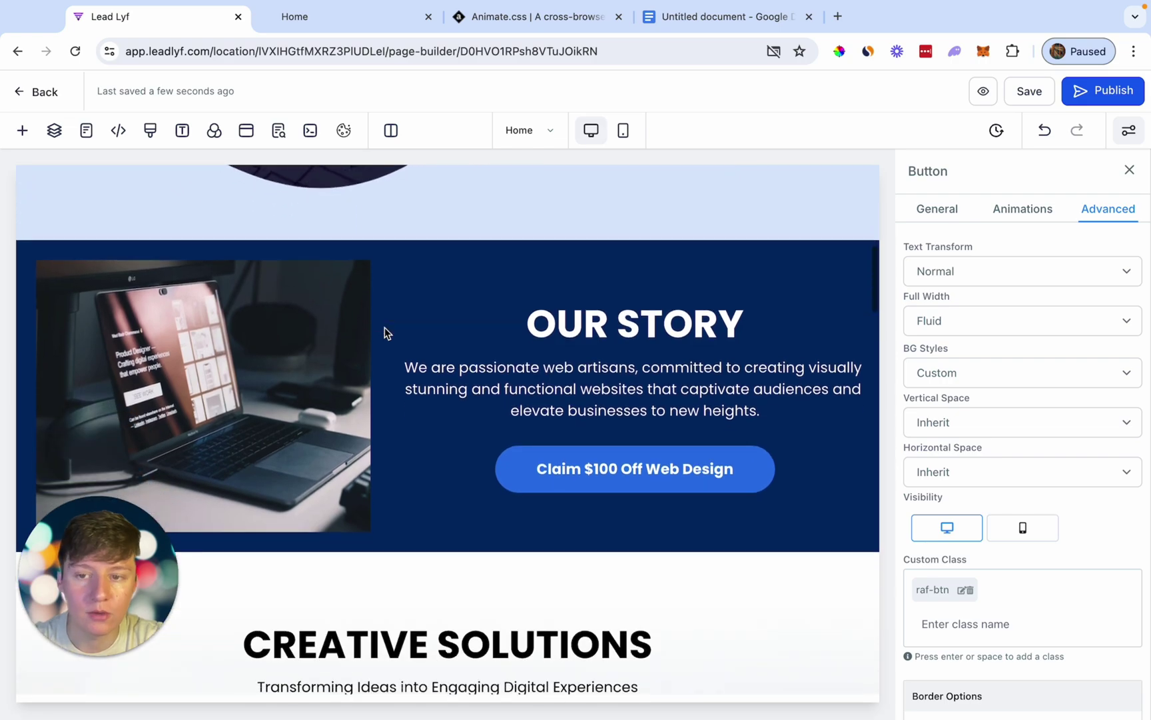
scroll(384, 327, "down", 3)
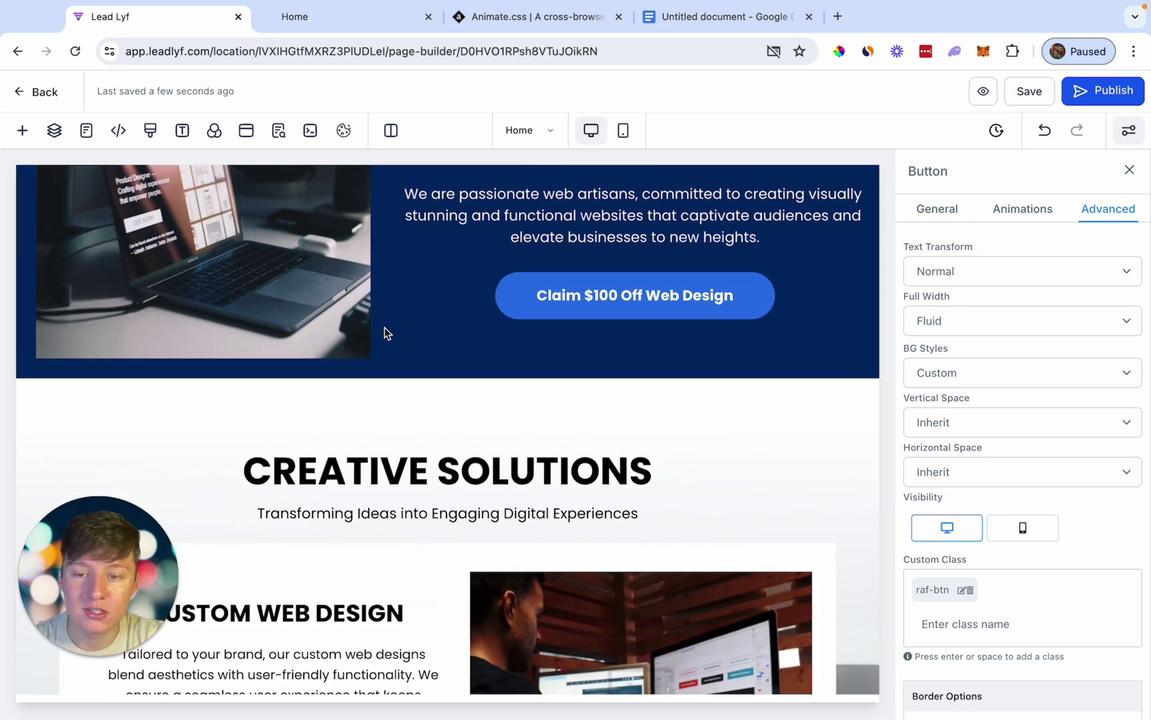
scroll(384, 327, "down", 2)
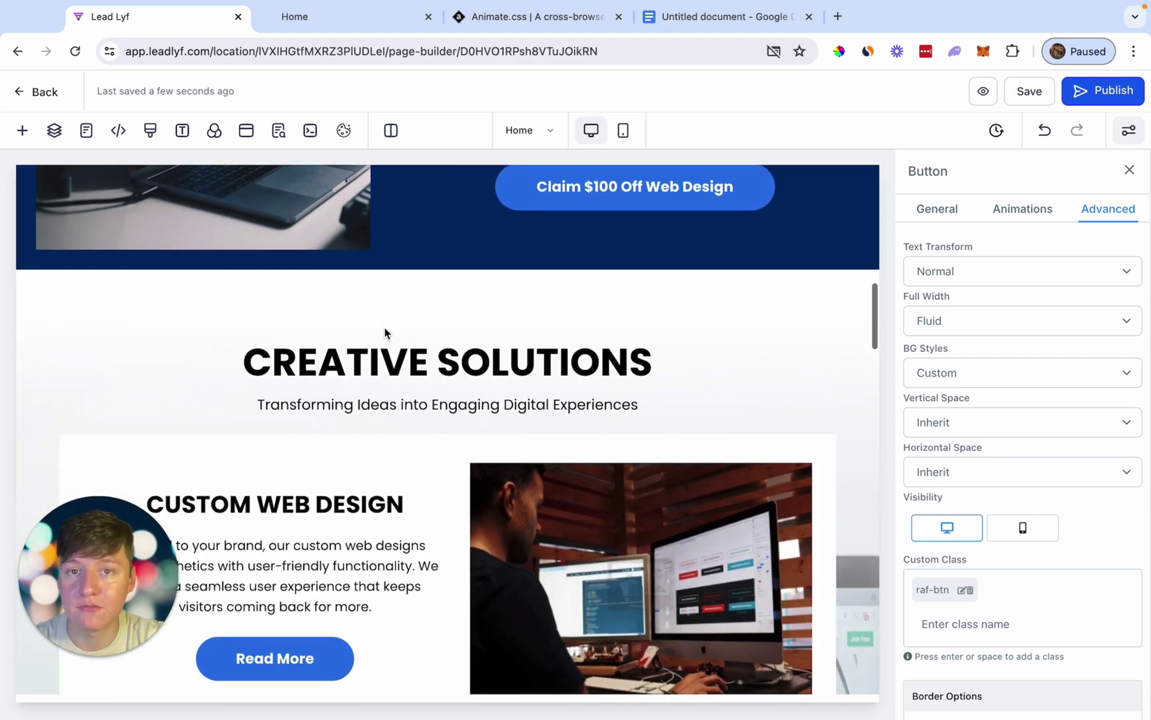
scroll(384, 327, "down", 2)
scroll(384, 327, "up", 3)
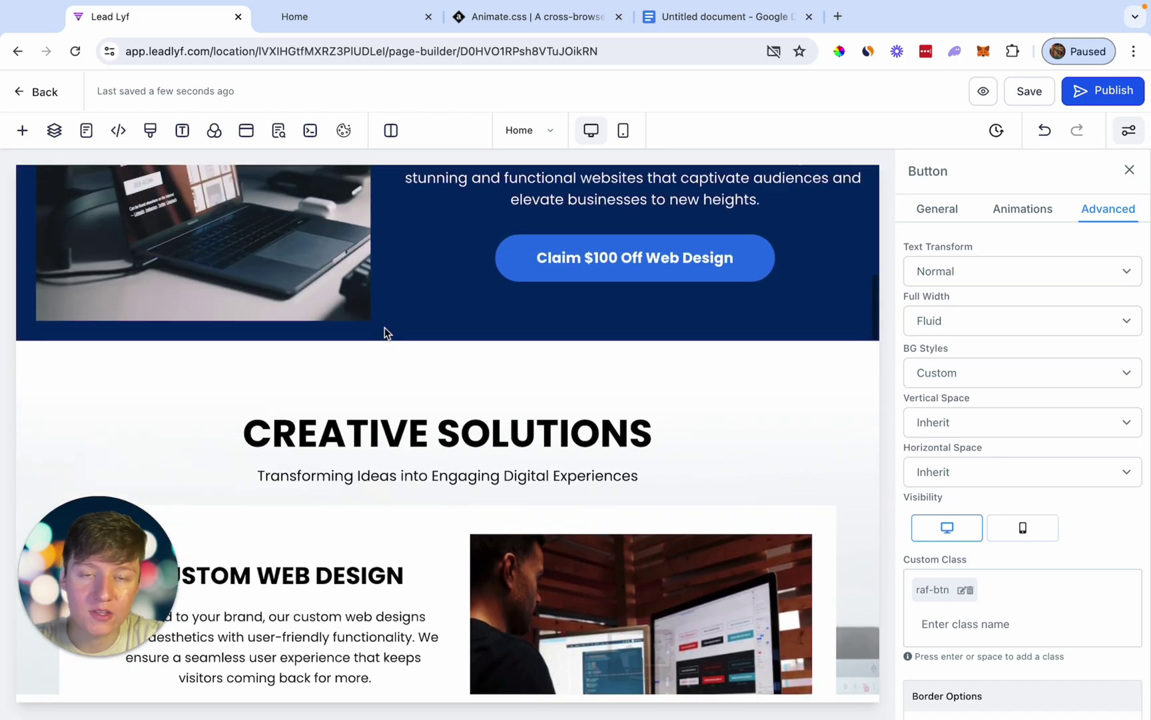
scroll(383, 327, "up", 8)
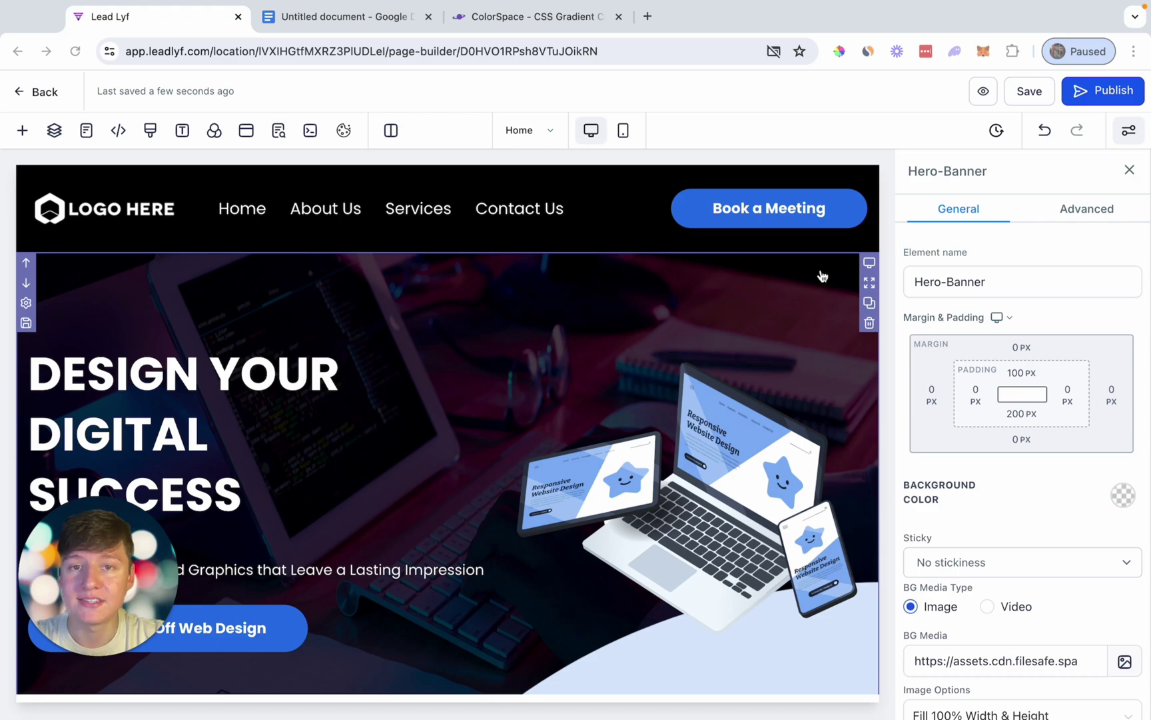
Open snapshotvault.com in a new tab, then come back to the Lead Lyf builder.
scroll(845, 429, "down", 7)
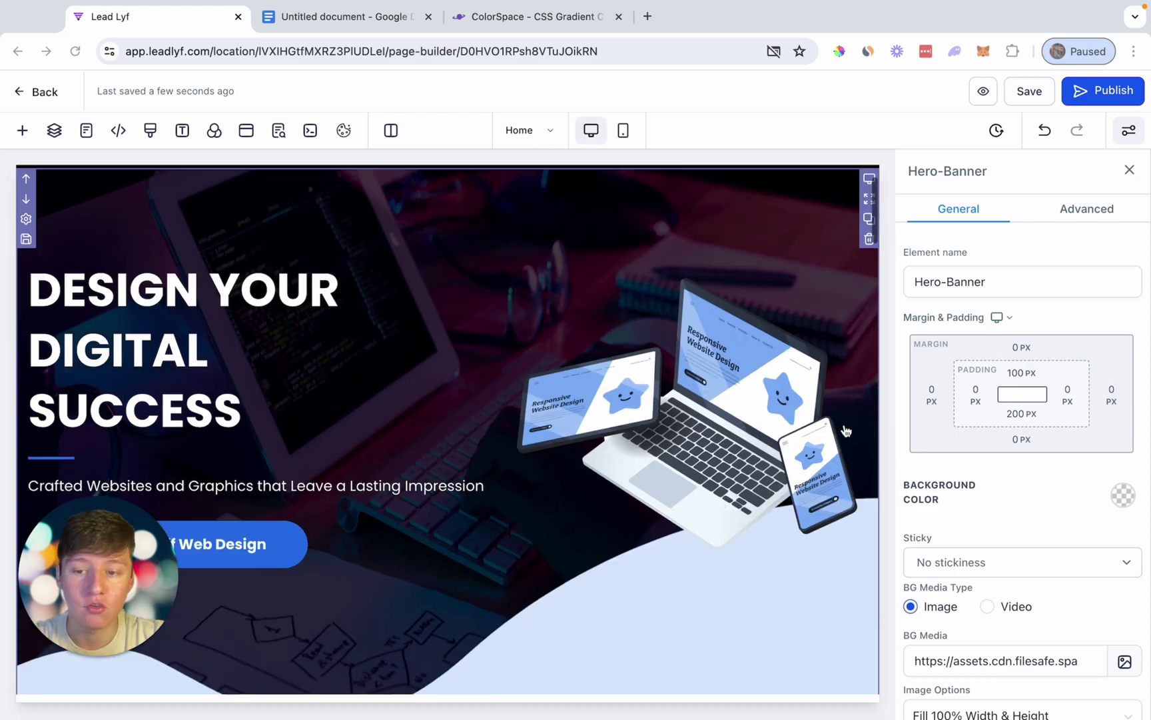
scroll(844, 429, "down", 3)
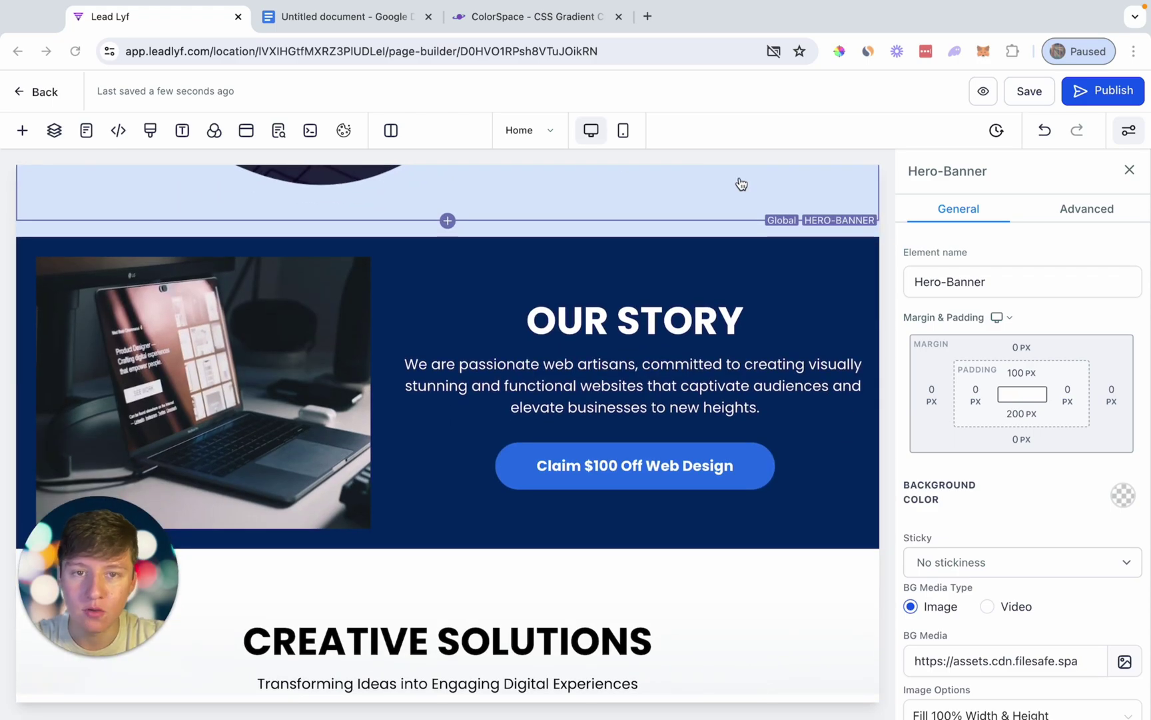
left_click(648, 17)
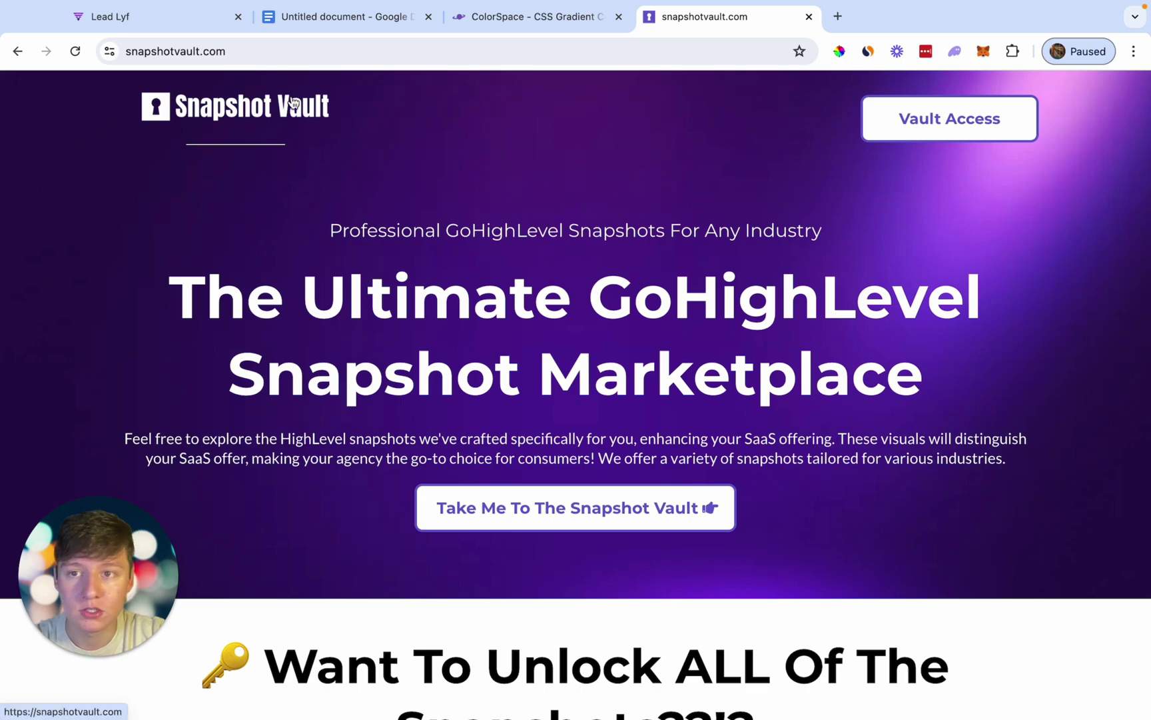
left_click(183, 16)
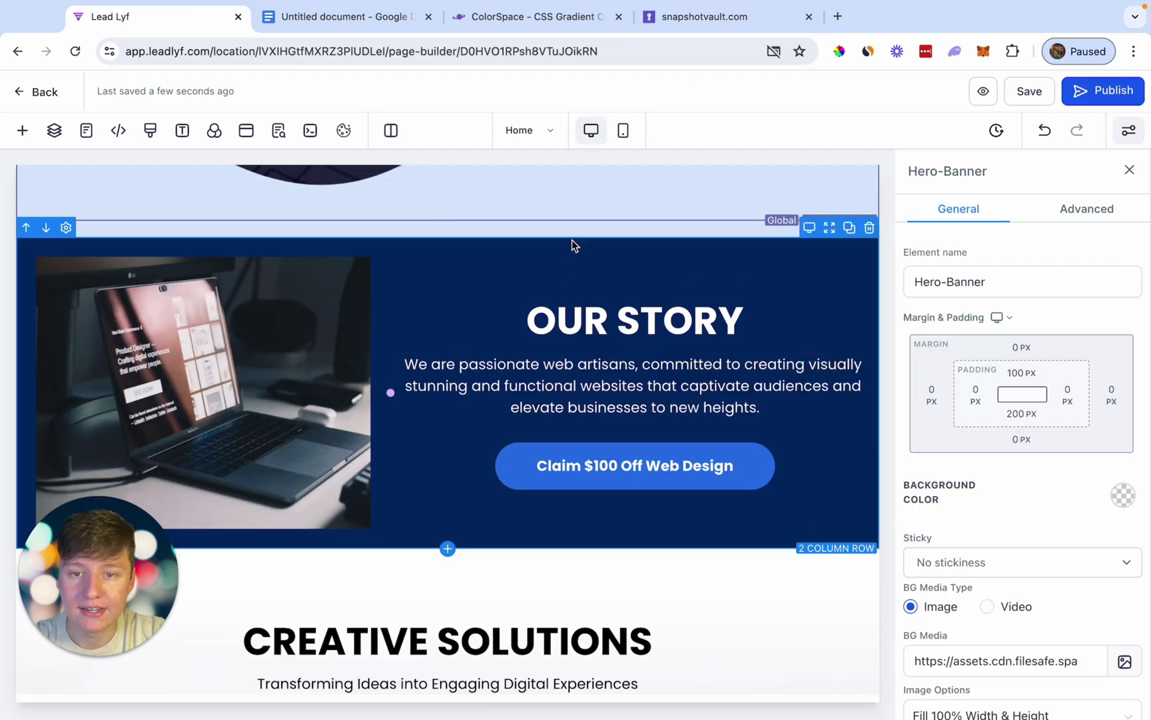
Select the OUR STORY two-column row, then switch to the ColorSpace site.
scroll(557, 248, "down", 1)
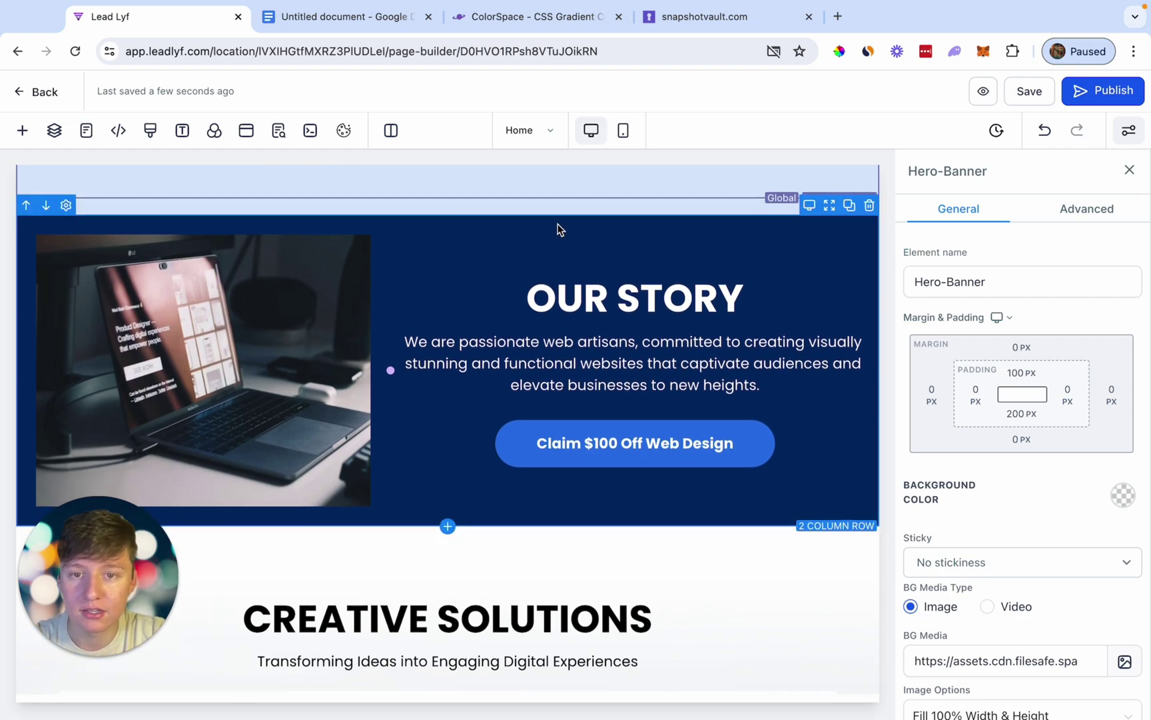
left_click(558, 229)
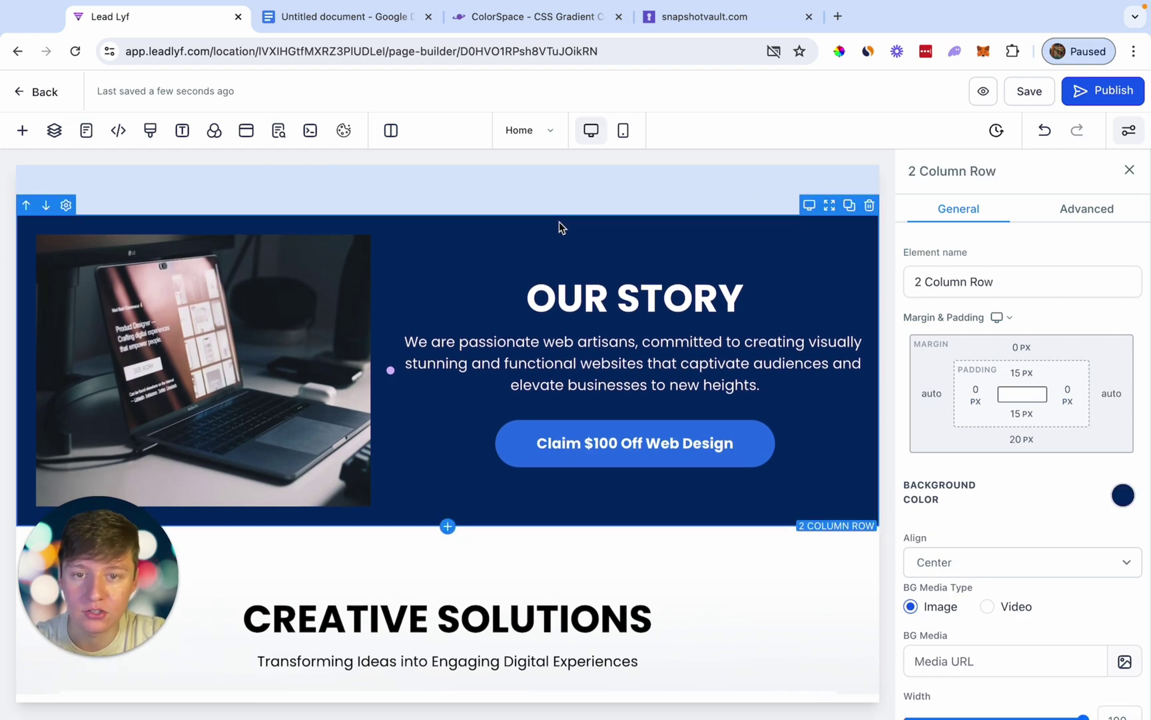
left_click(533, 19)
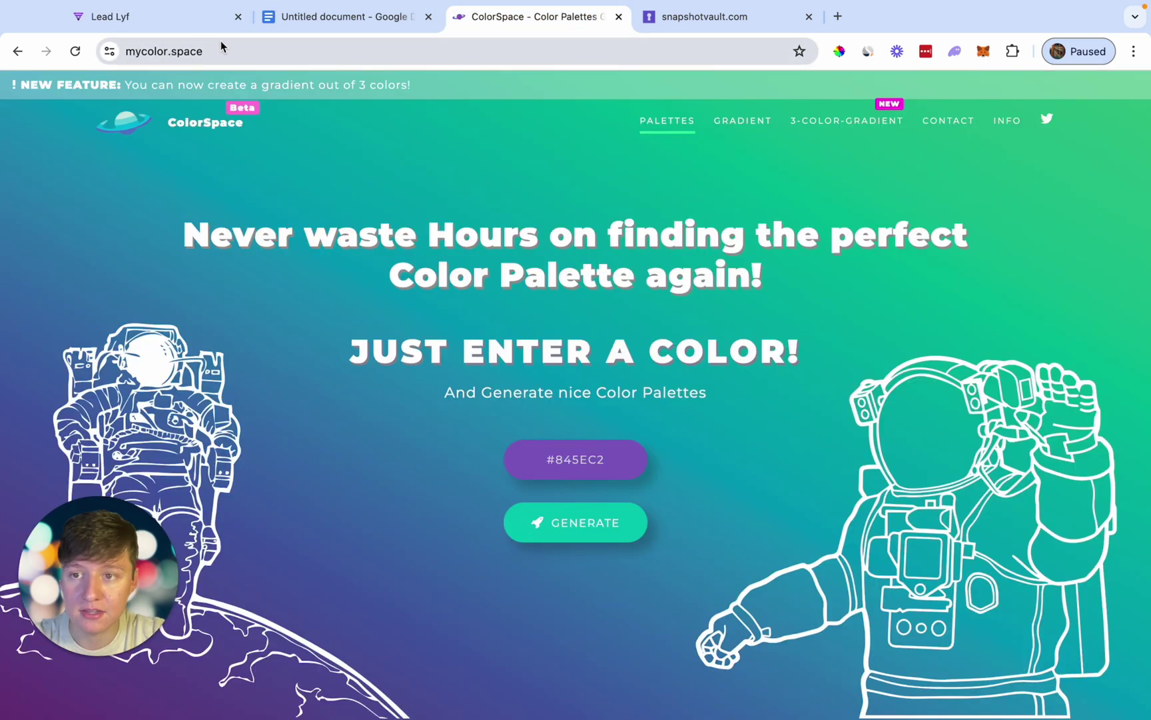
Open ColorSpace's gradient generator and set the second colour to #2528F5.
left_click(747, 130)
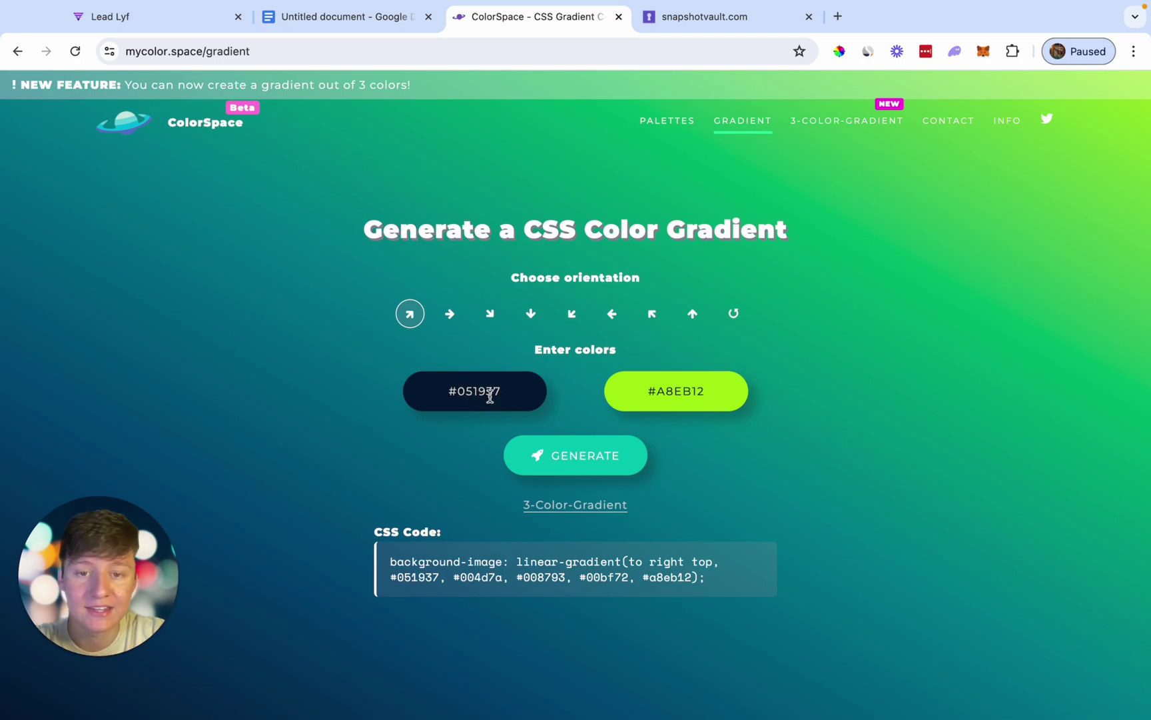
left_click(687, 394)
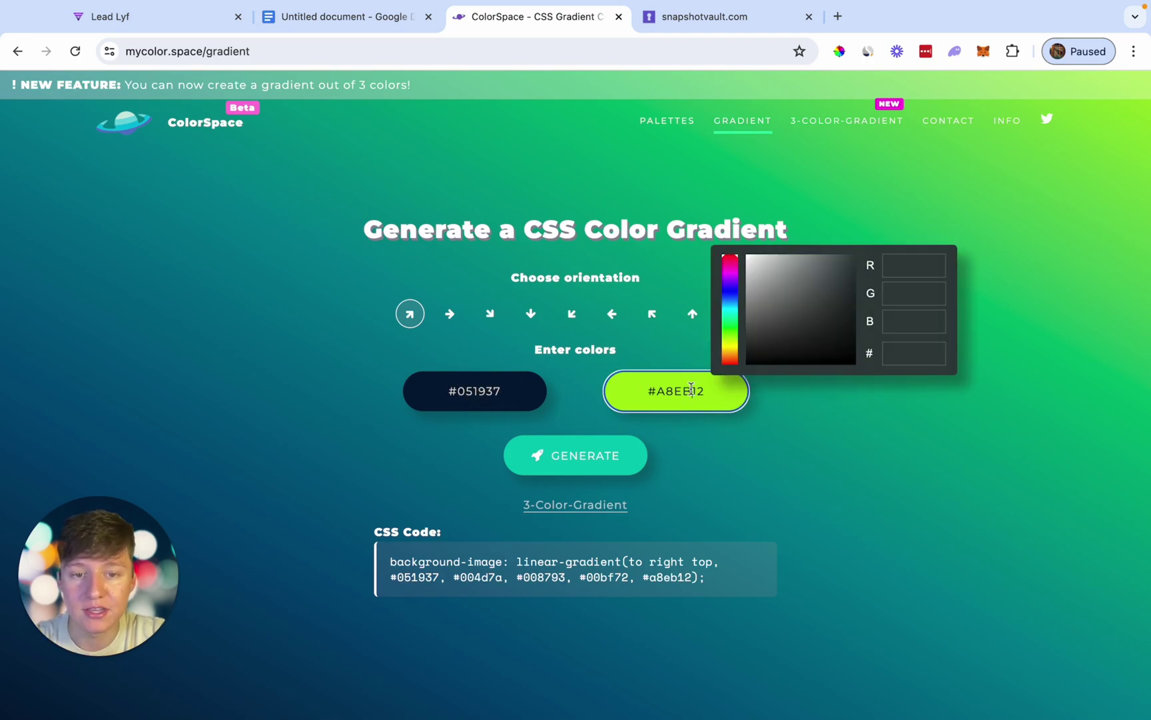
left_click(733, 292)
left_click(840, 260)
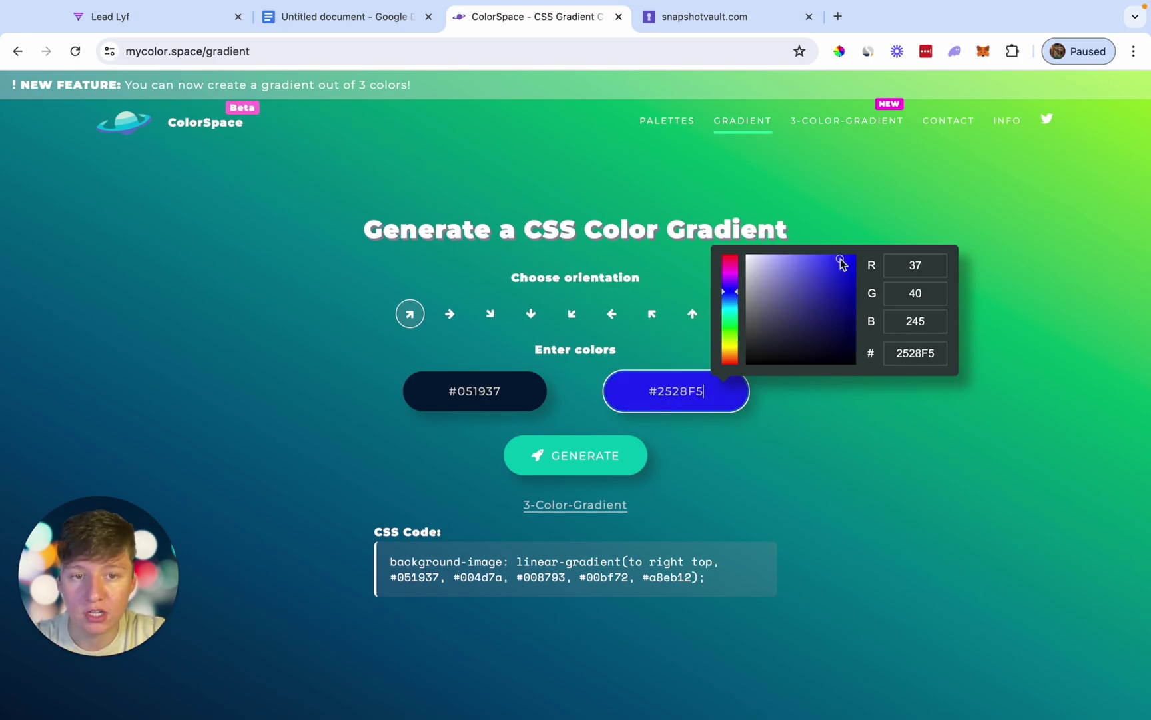
left_click(855, 416)
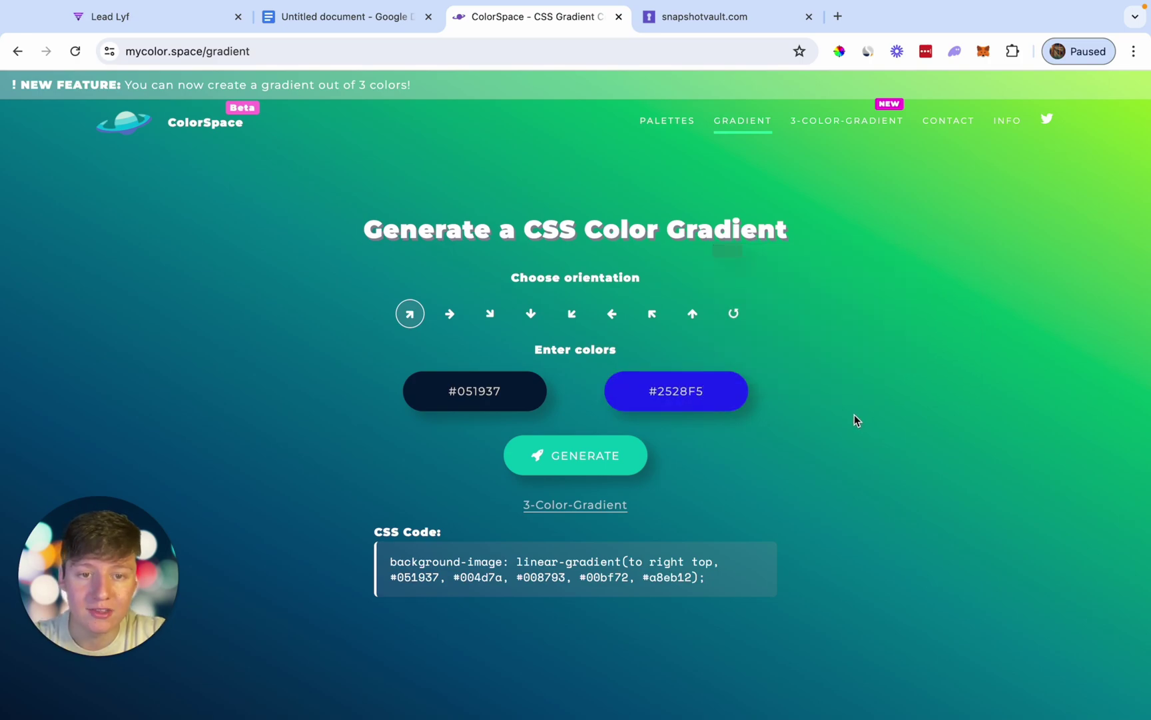
Try radial and linear directions, settling on a top-left linear gradient, then return to Lead Lyf.
left_click(450, 316)
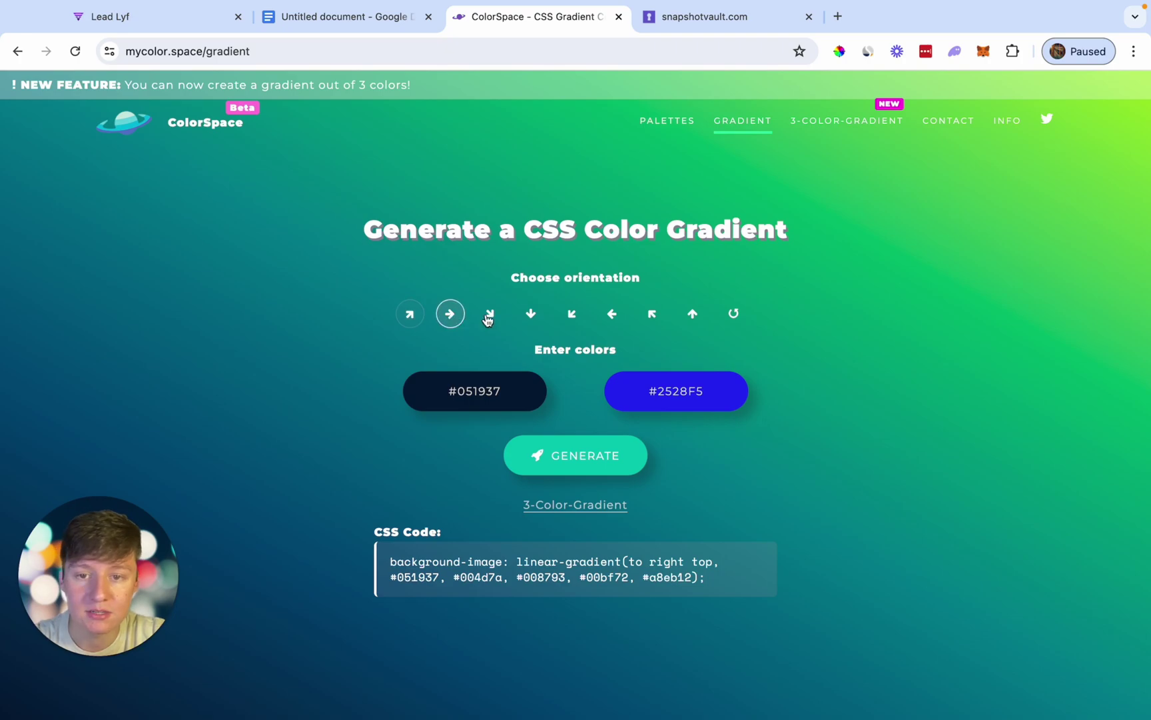
left_click(734, 314)
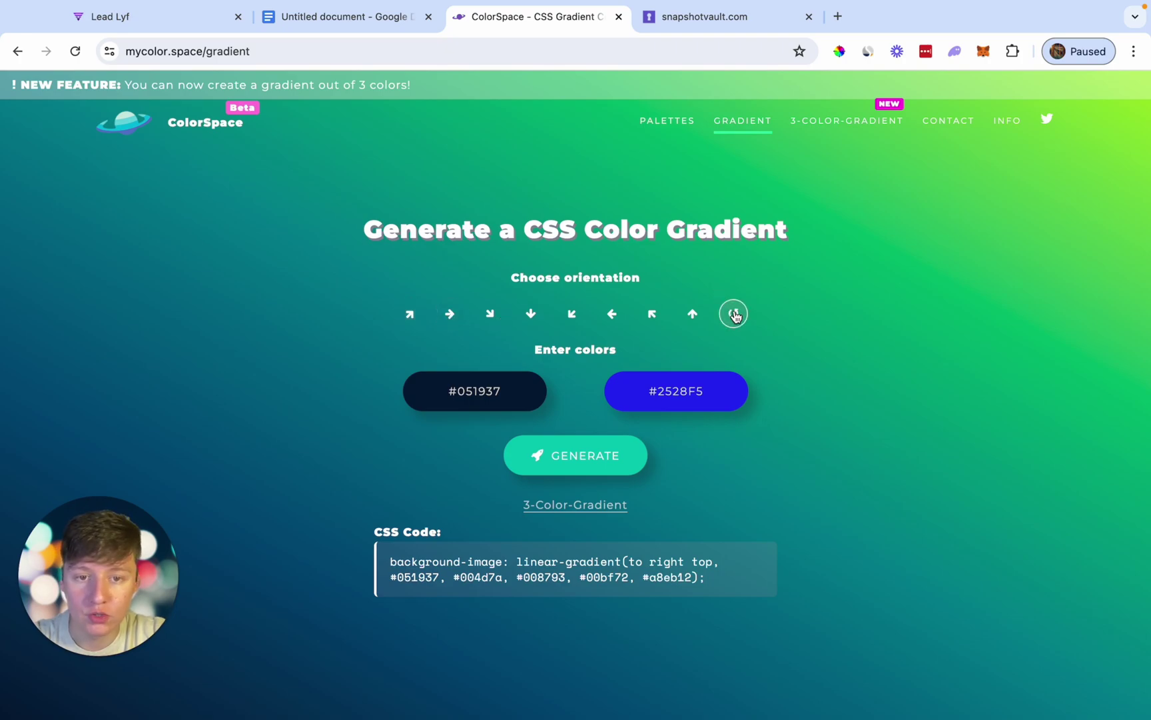
left_click(607, 458)
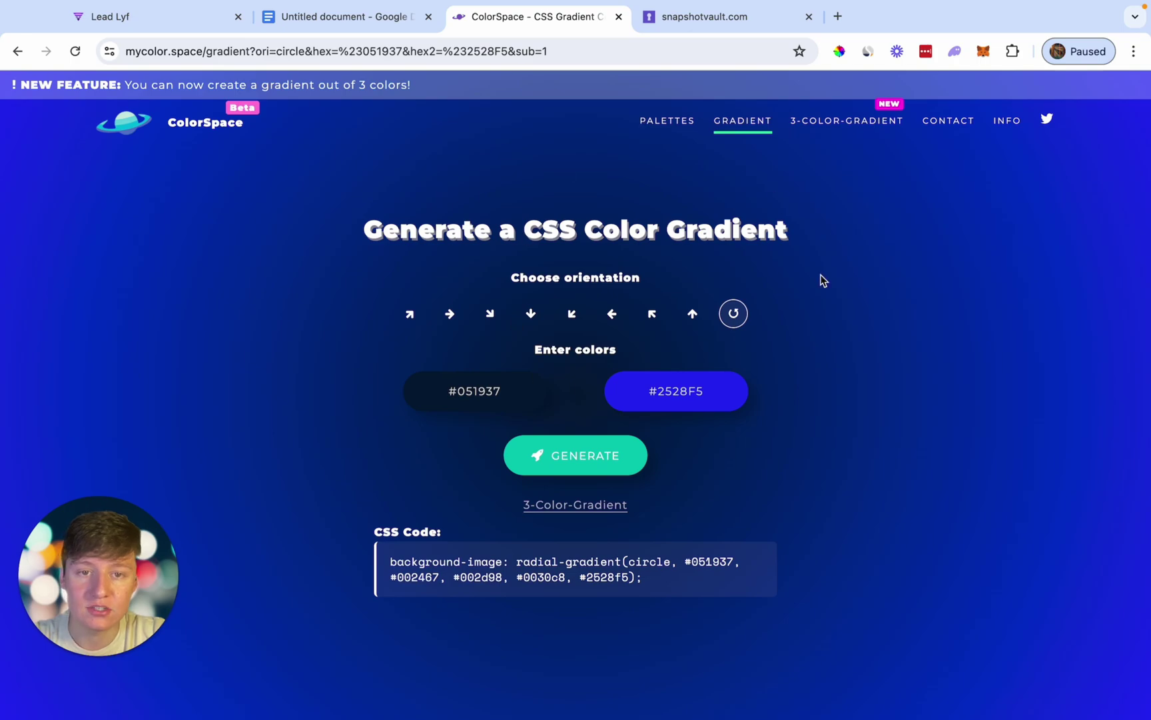
left_click(488, 303)
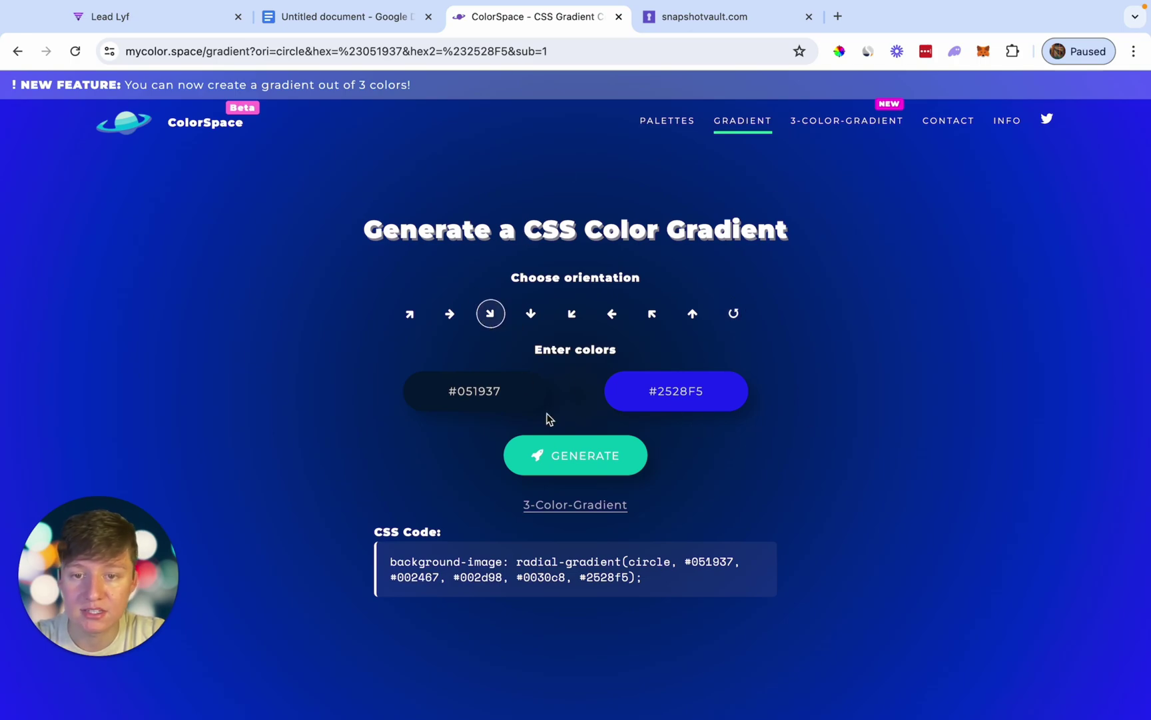
left_click(558, 455)
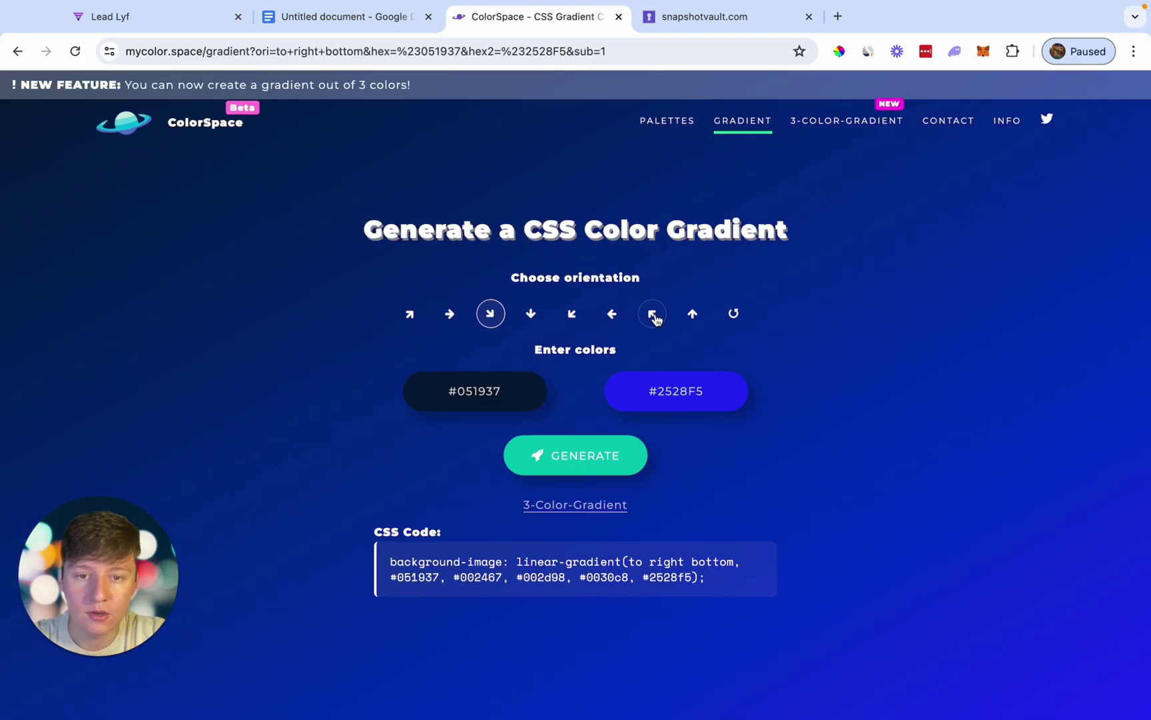
left_click(654, 317)
left_click(616, 465)
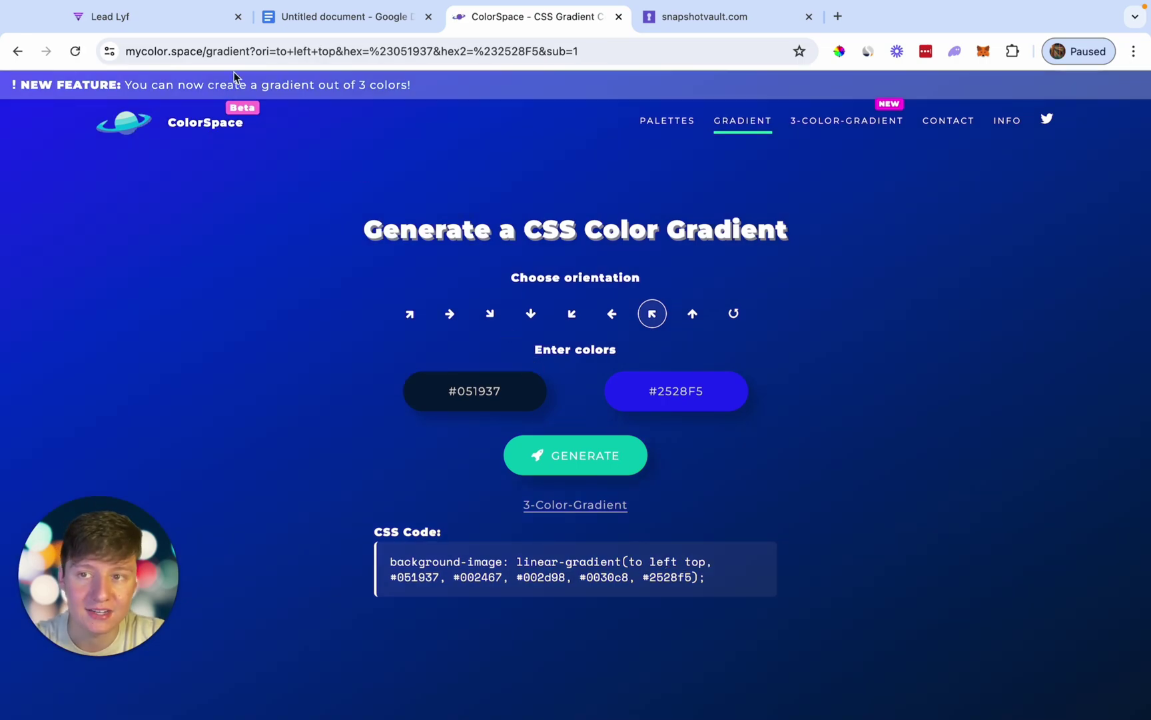
left_click(191, 28)
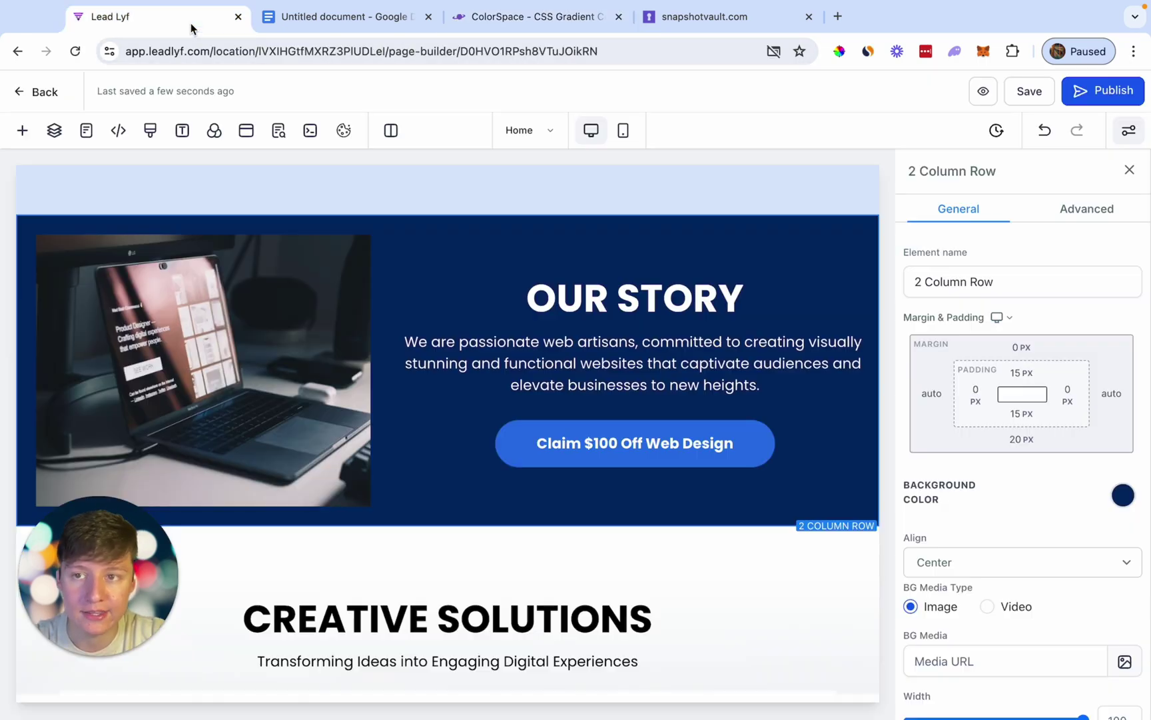
Write a .bluegradient rule in the page Custom CSS using the pasted ColorSpace gradient, and save.
left_click(151, 131)
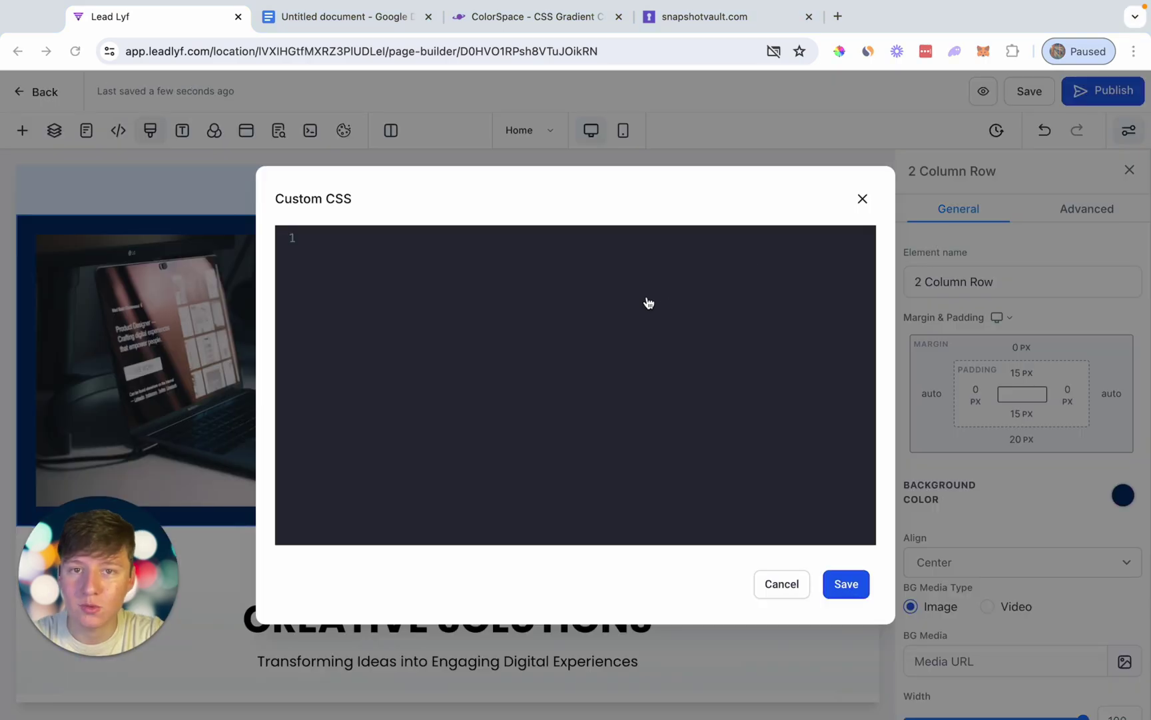
left_click(320, 244)
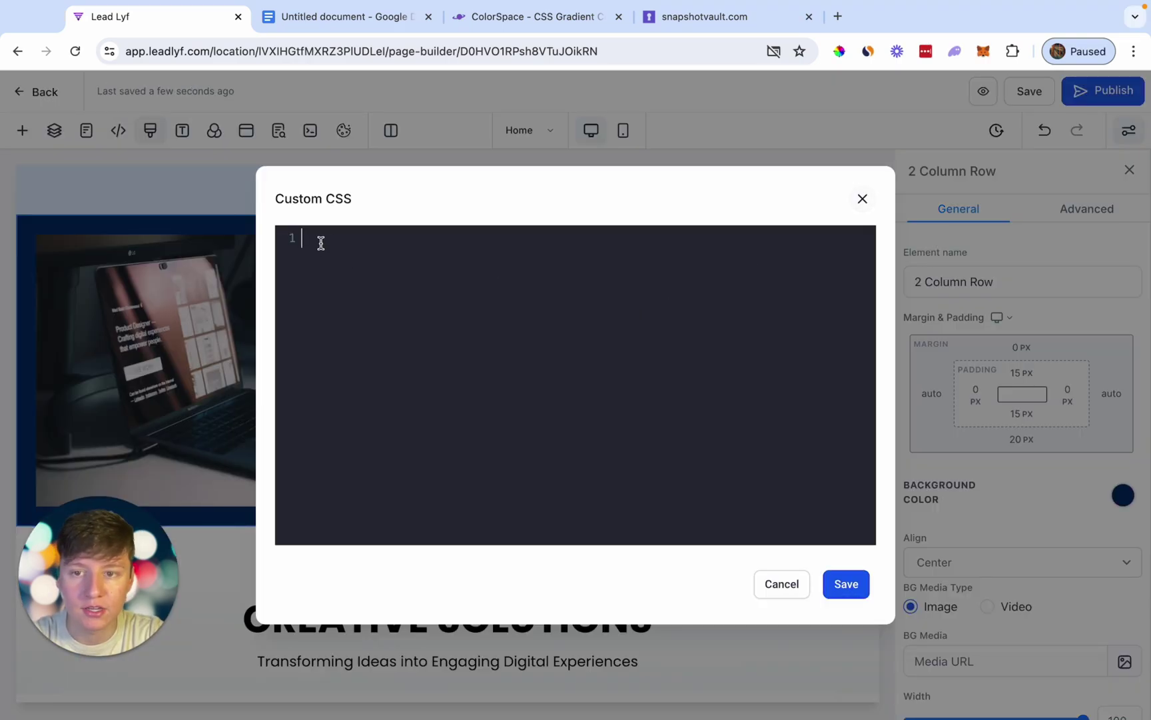
type(".blue")
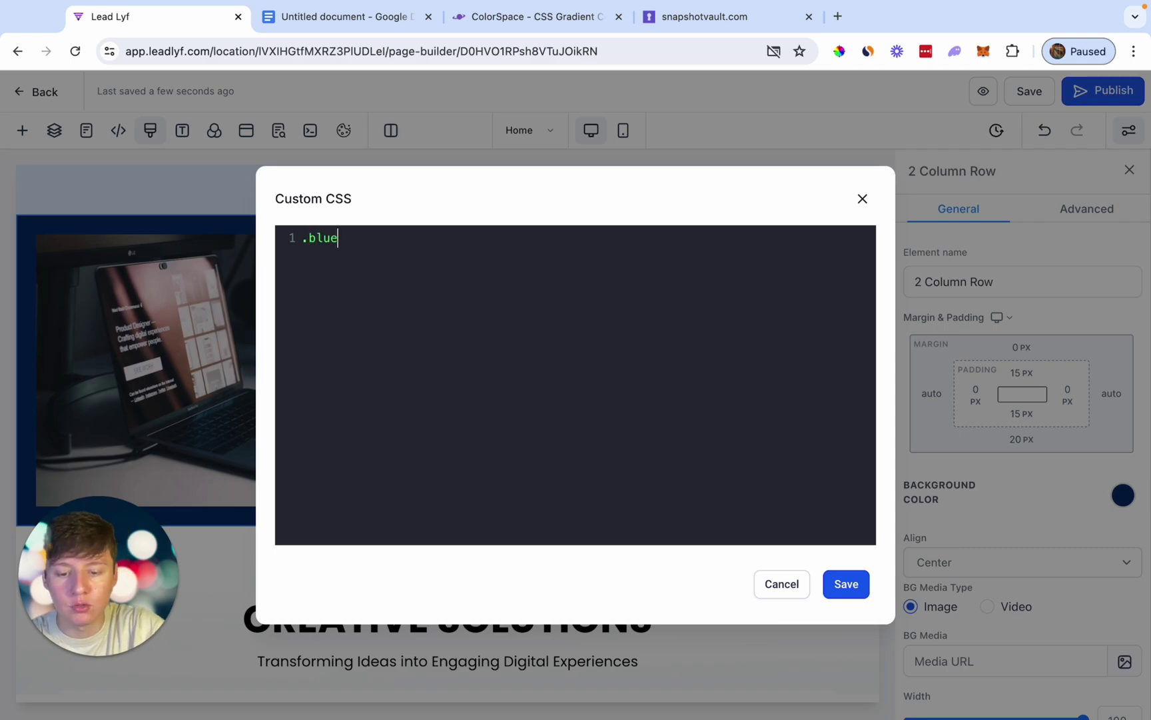
type("gradient {")
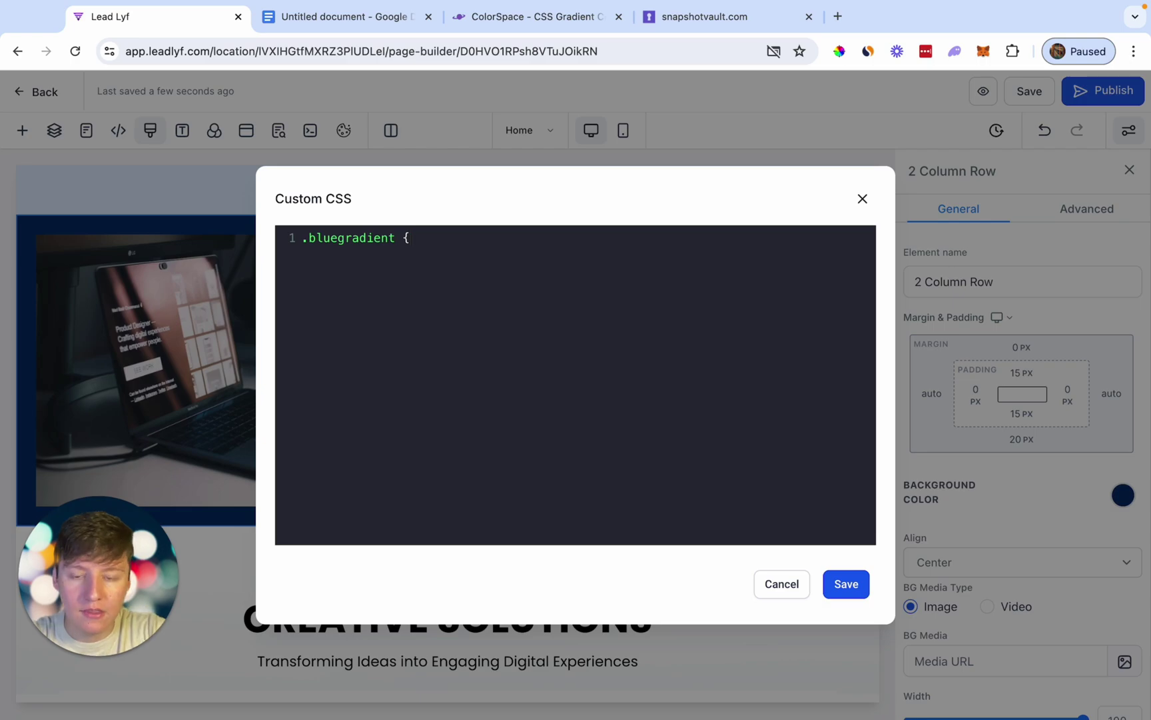
left_click(501, 18)
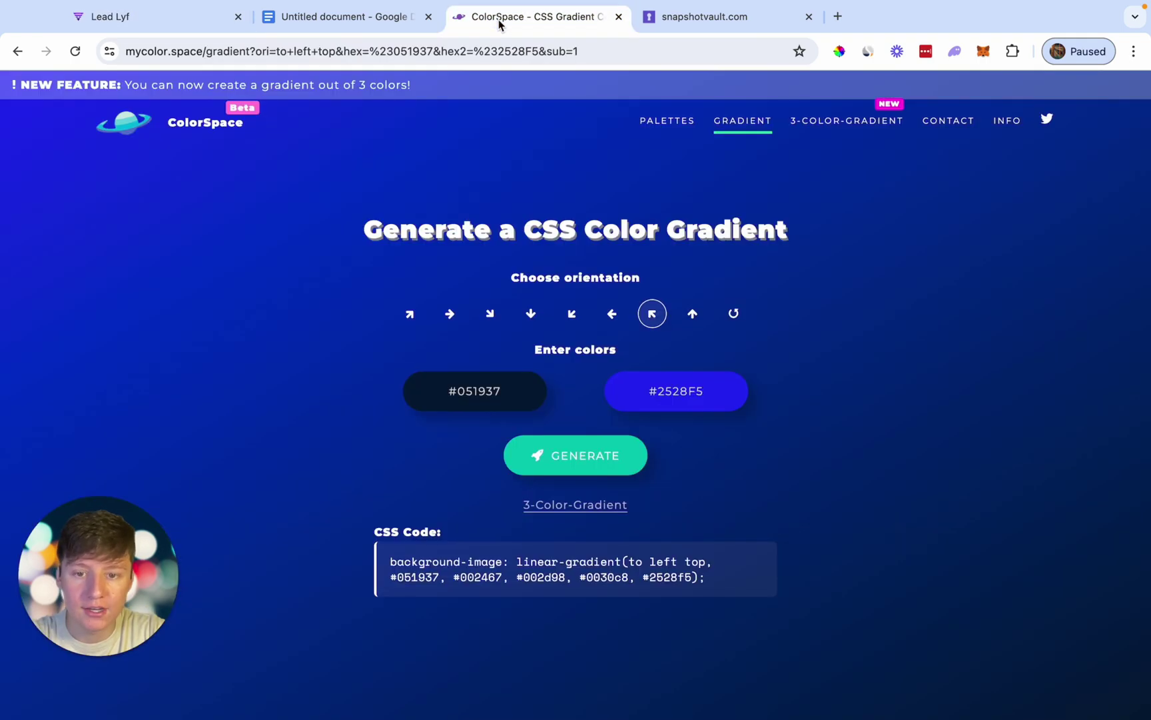
left_click(515, 561)
key("super+c")
left_click(121, 29)
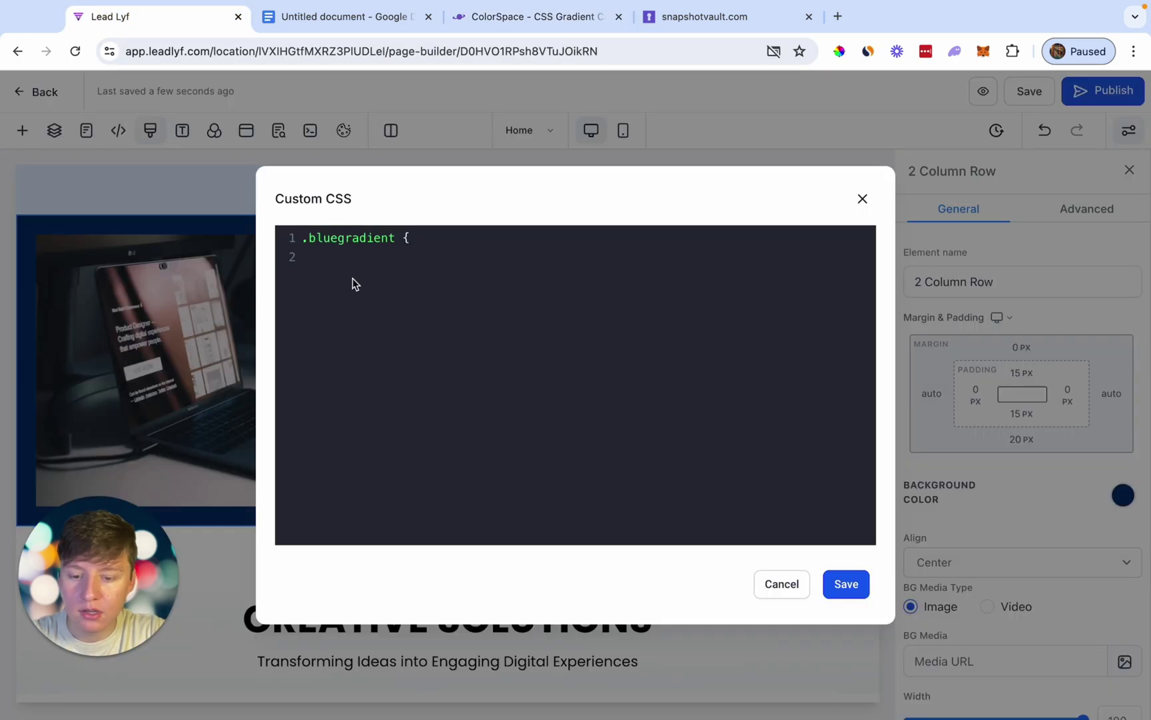
key("super+v")
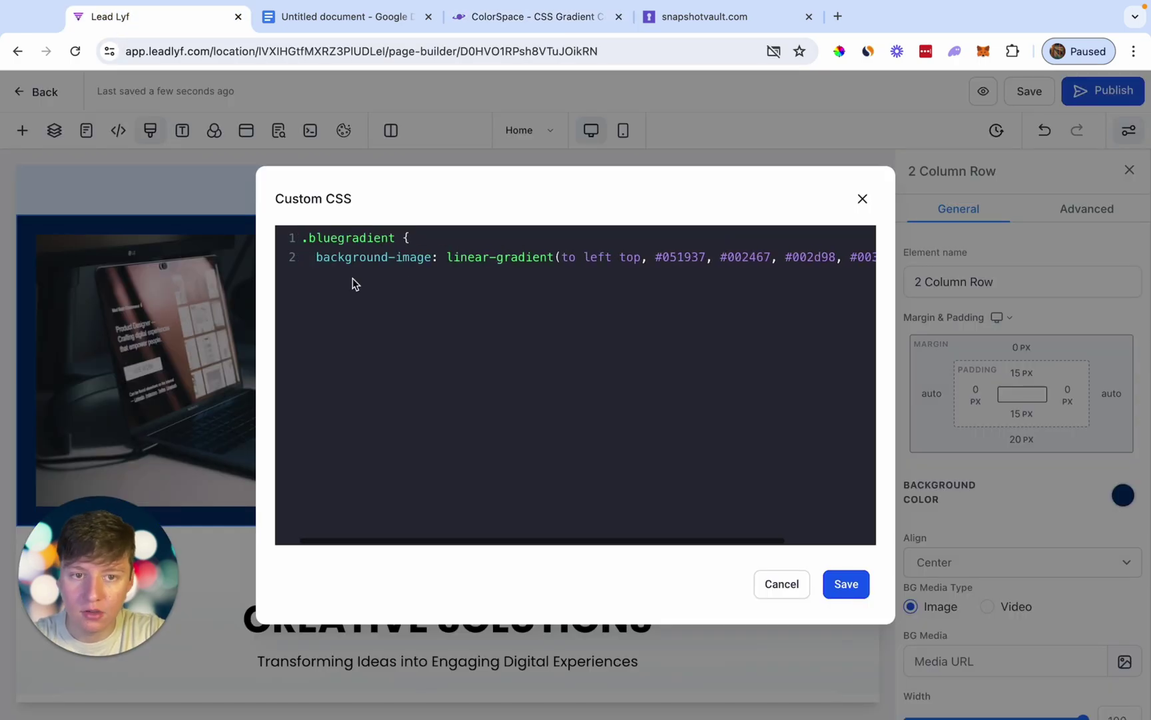
key("Return")
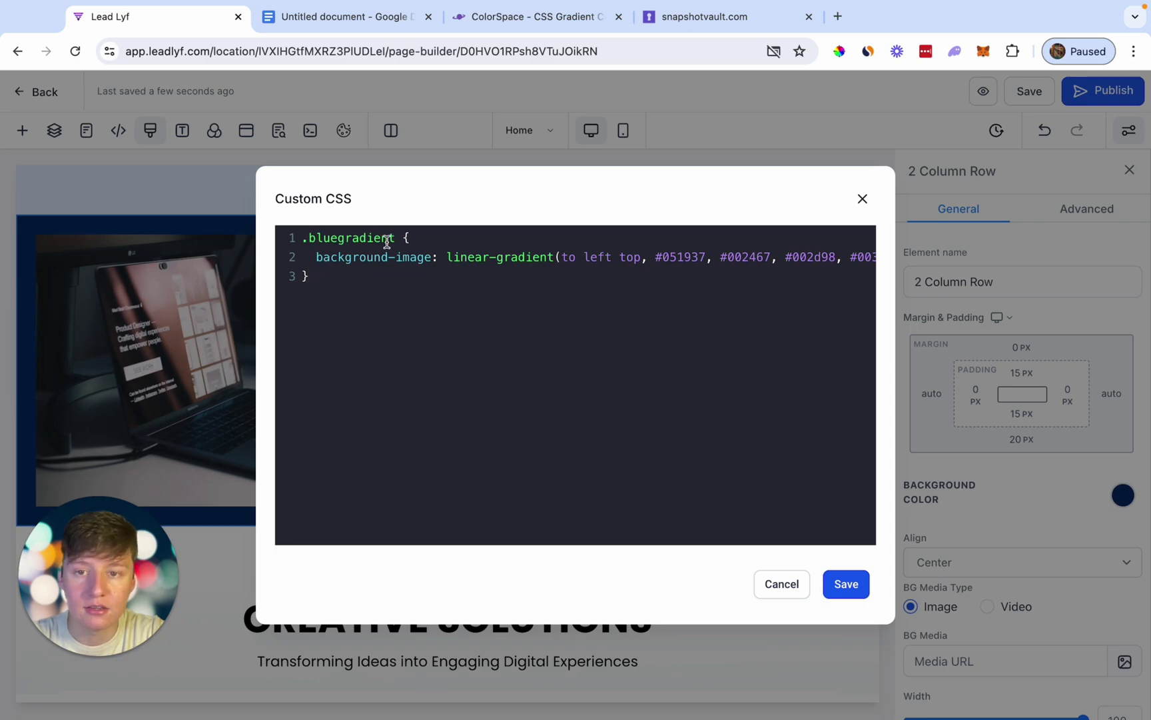
left_click(845, 584)
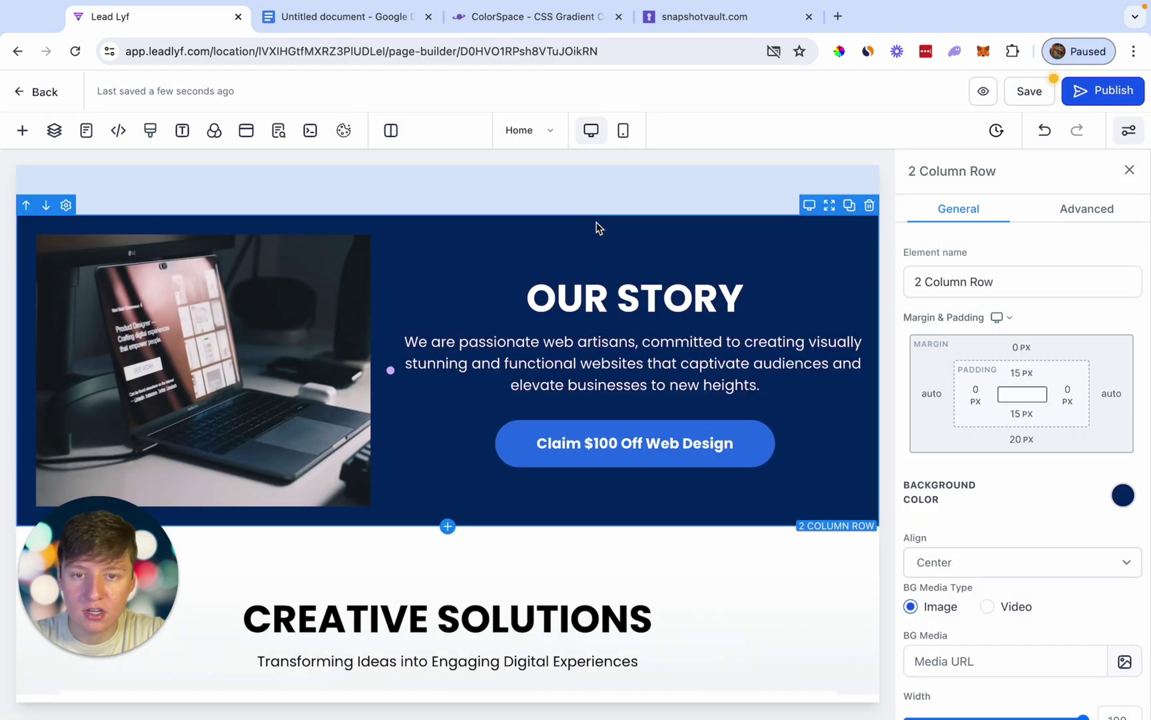
Enter bluegradient in the row's Advanced Custom Class field.
left_click(1086, 220)
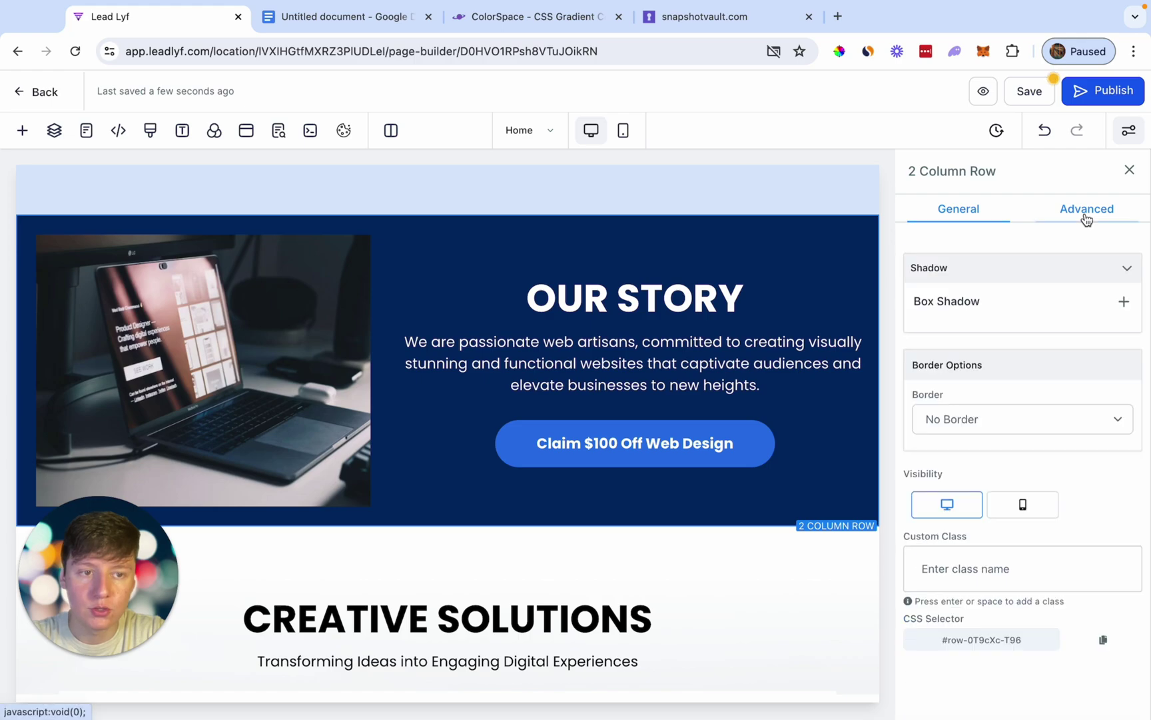
left_click(934, 571)
type("bluegradient")
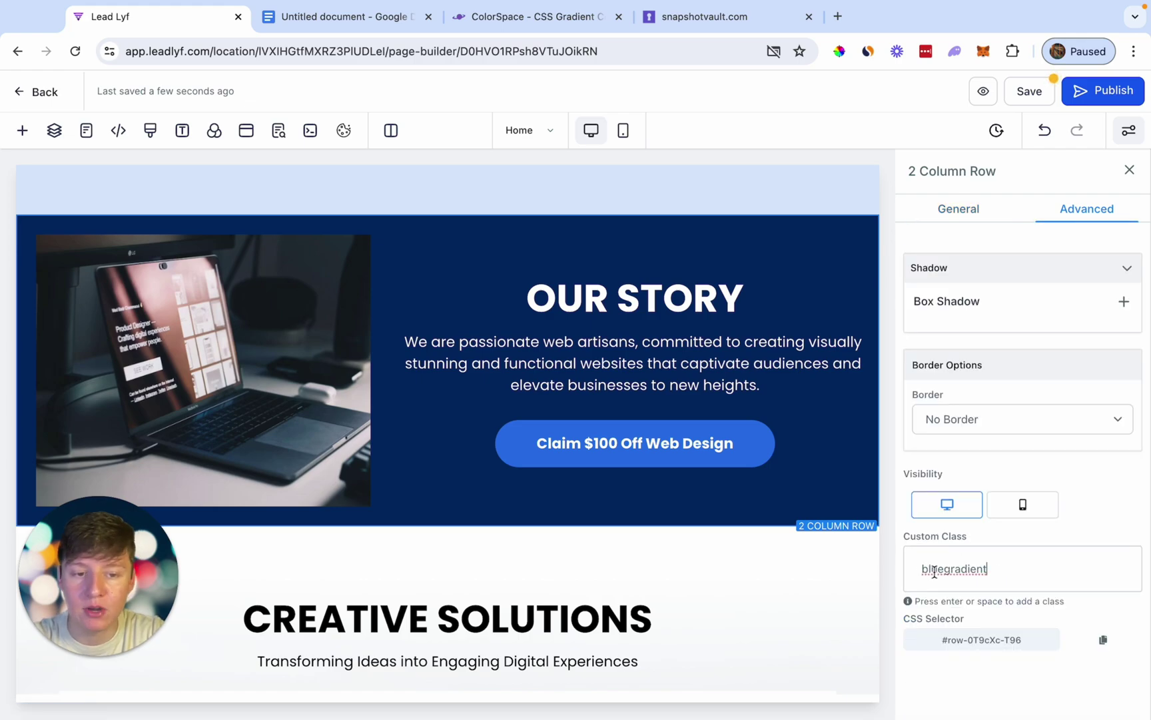
key("Return")
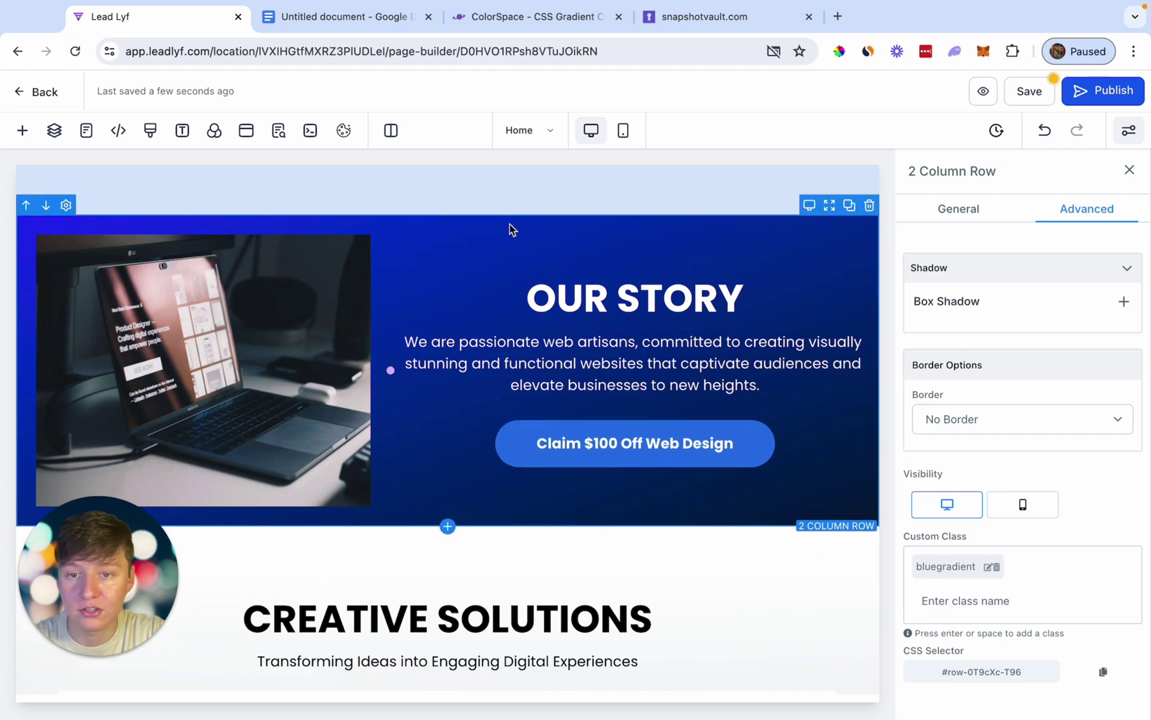
Remove and re-add the bluegradient class on the row to check the gradient.
scroll(511, 226, "down", 1)
scroll(504, 265, "up", 2)
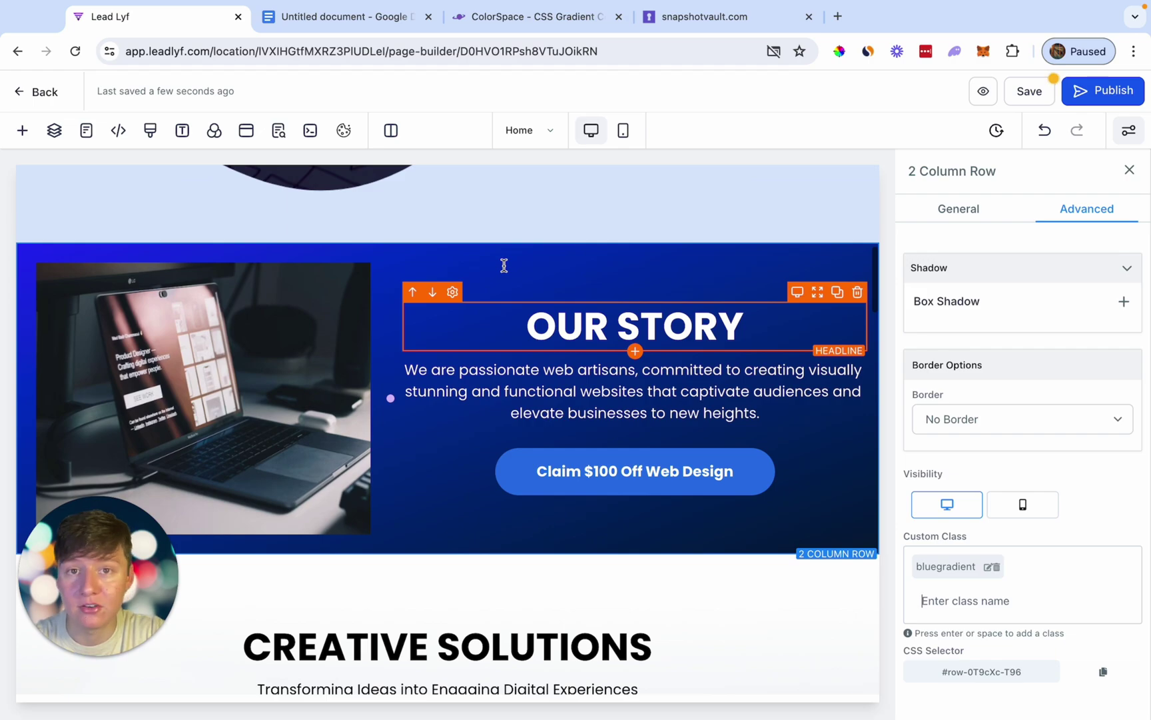
scroll(504, 265, "down", 1)
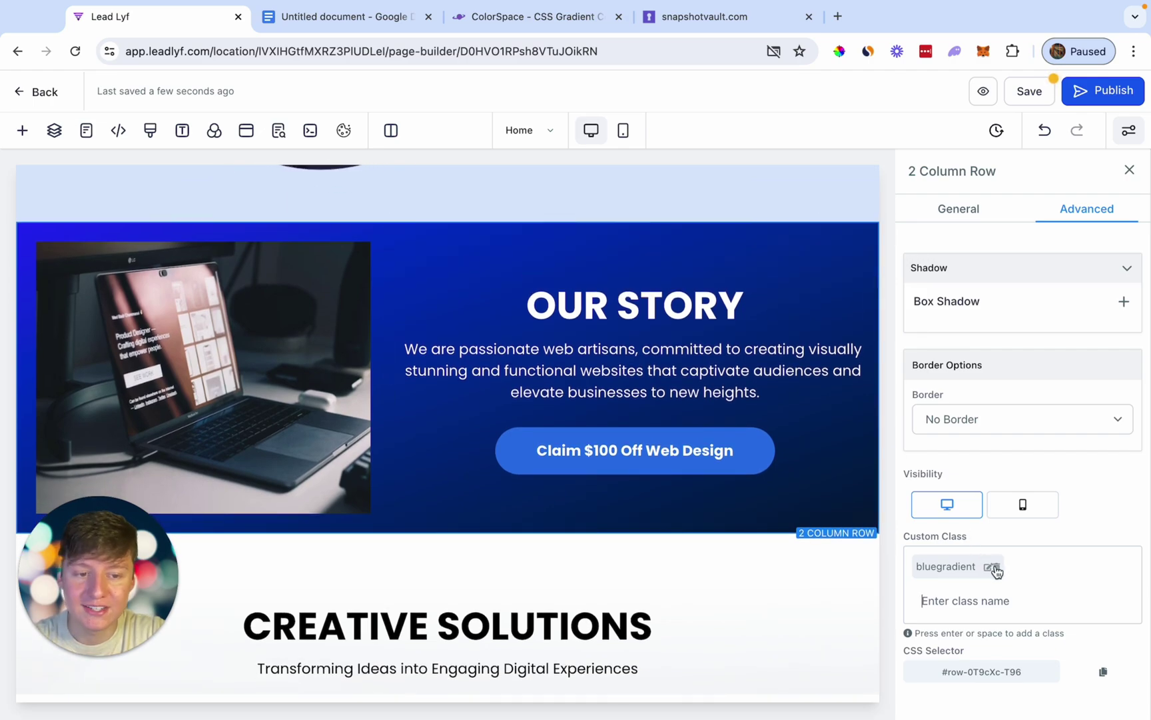
left_click(992, 566)
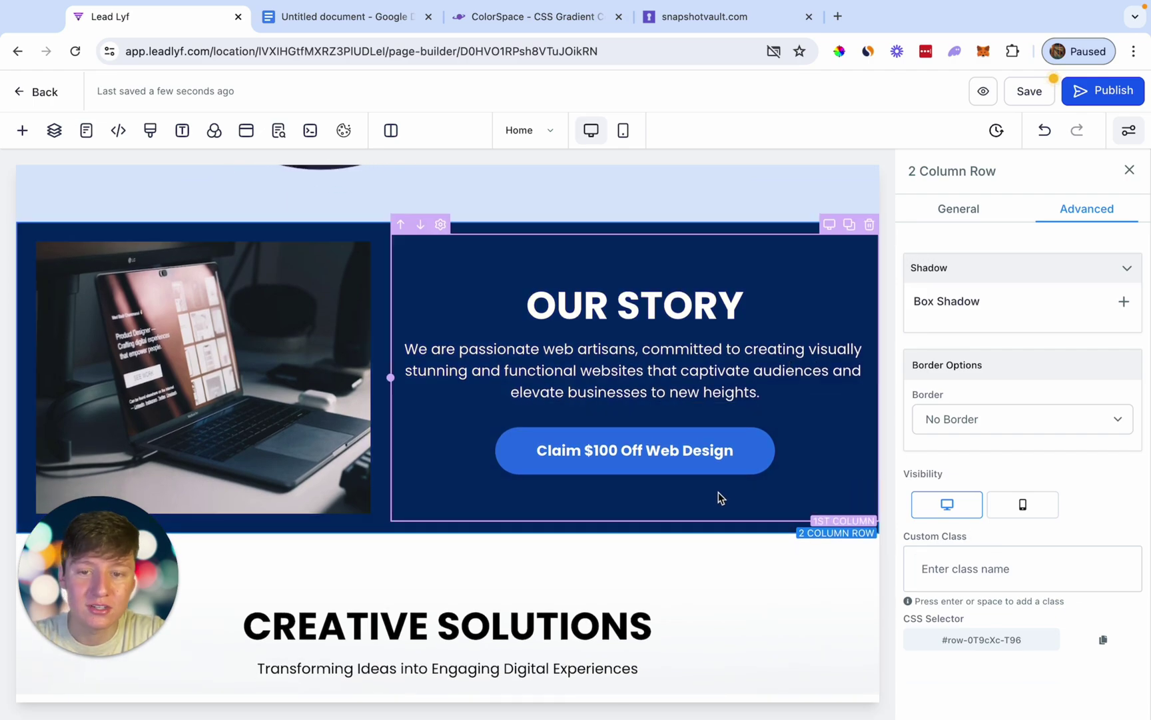
left_click(969, 573)
type("bluegradient")
key("Return")
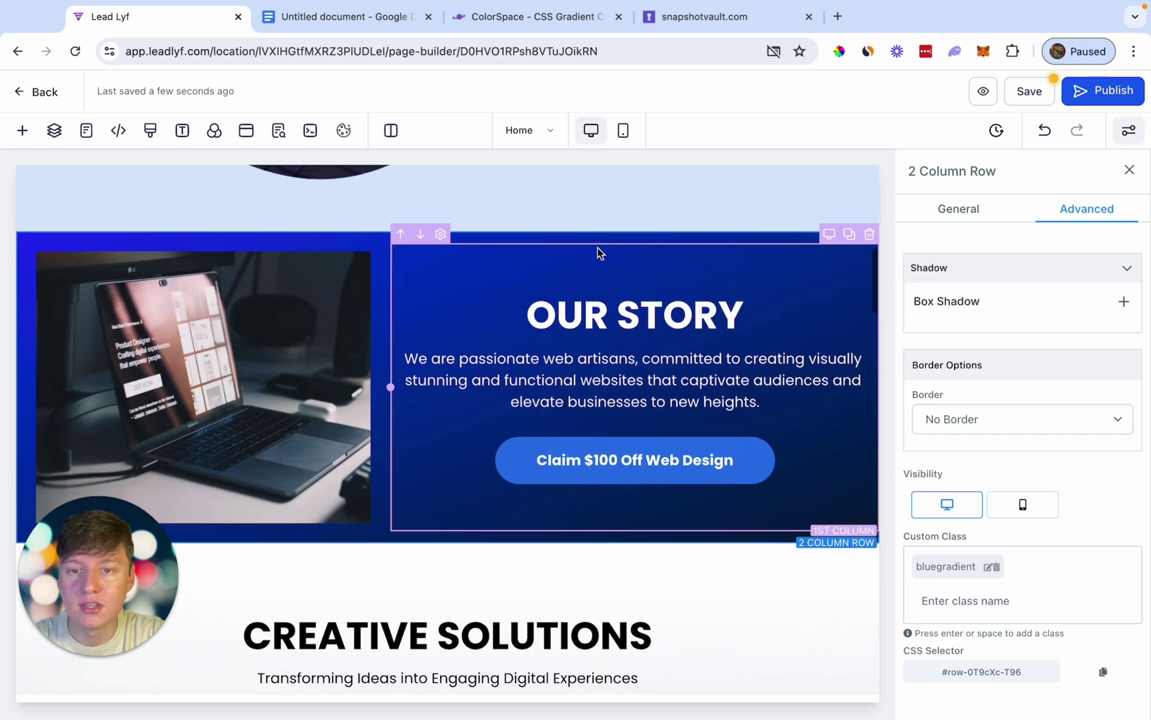
scroll(596, 247, "down", 8)
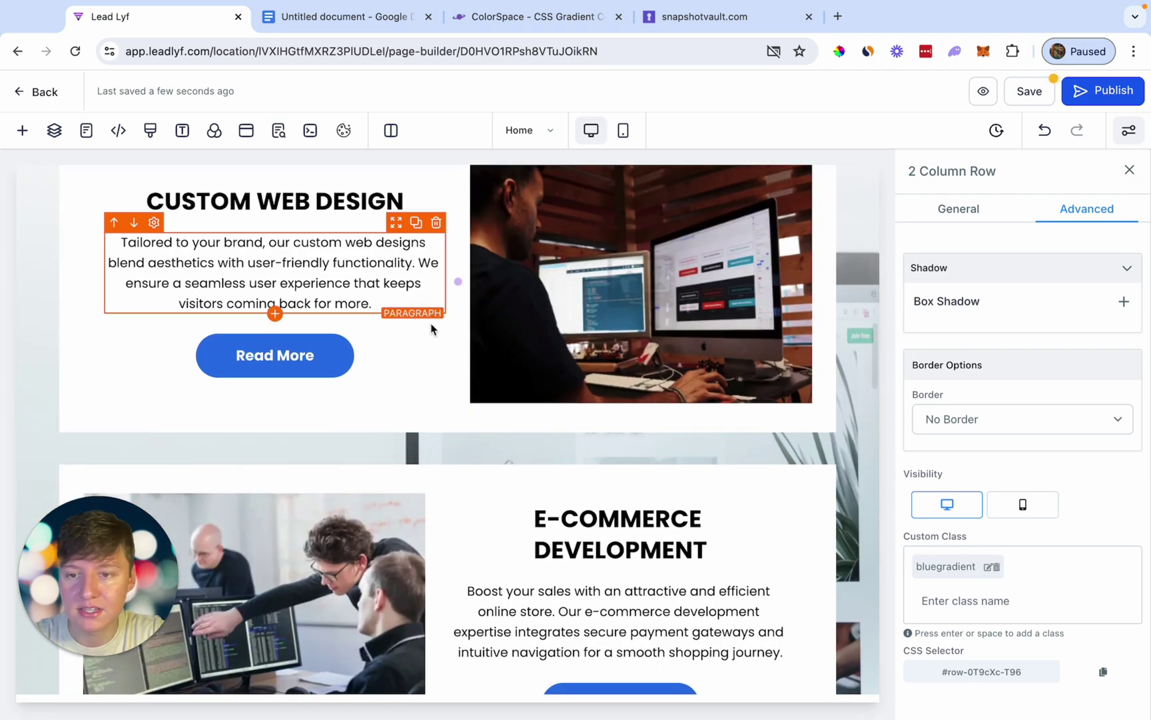
Add the bluegradient custom class to the Read More button under CUSTOM WEB DESIGN.
left_click(329, 366)
left_click(1109, 209)
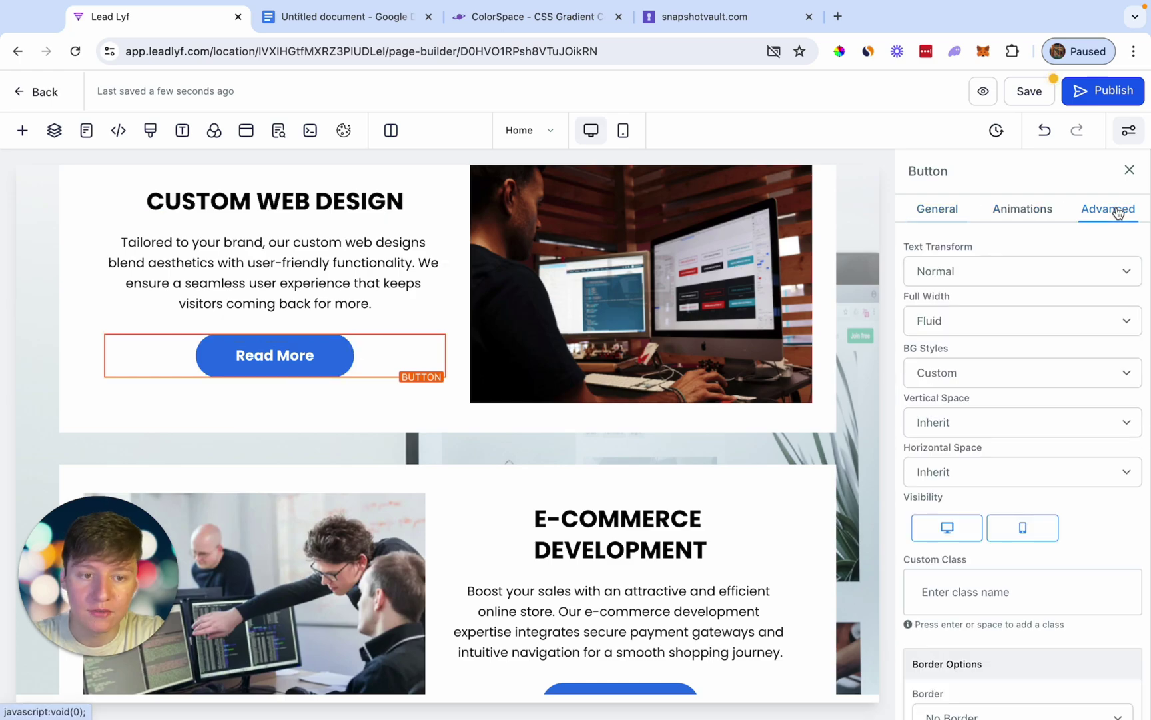
scroll(1002, 581, "down", 3)
scroll(986, 546, "up", 1)
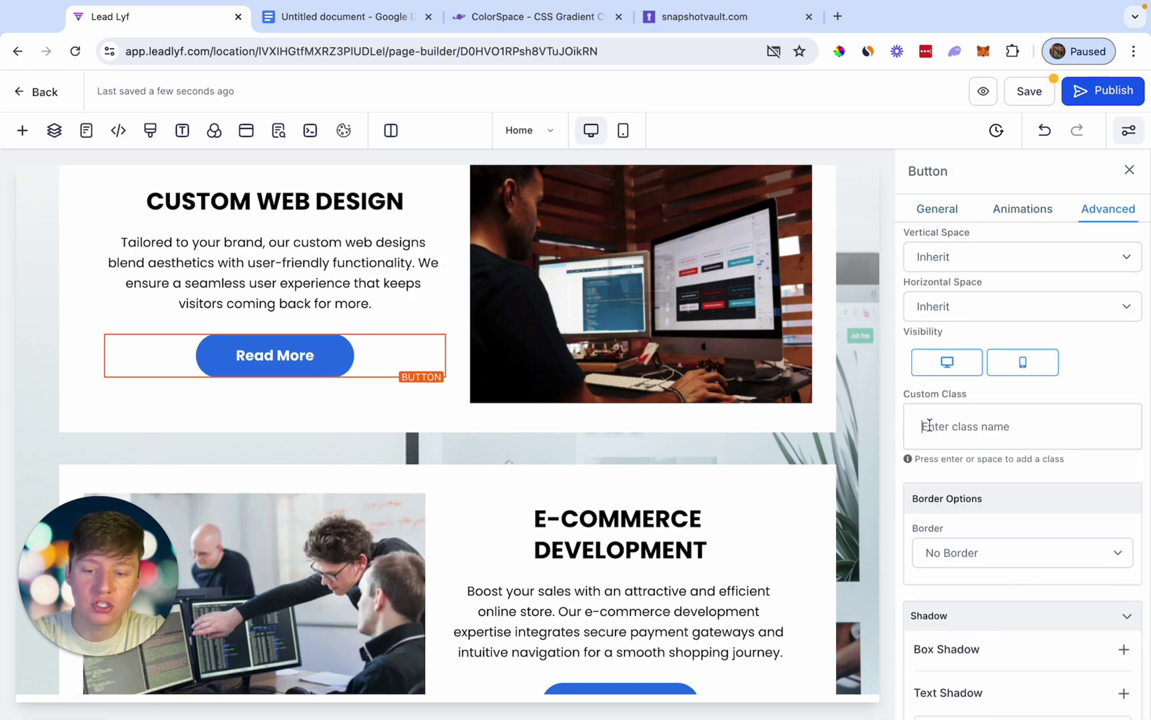
left_click(929, 426)
type("bluegradient")
key("Return")
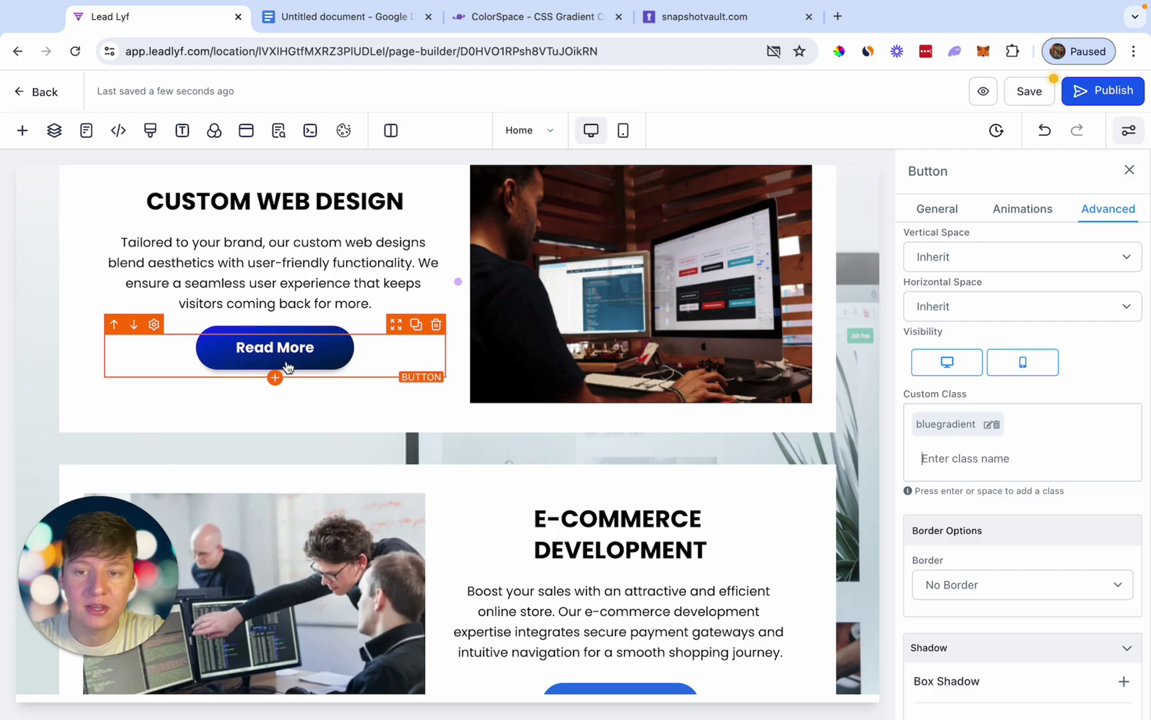
scroll(321, 429, "up", 1)
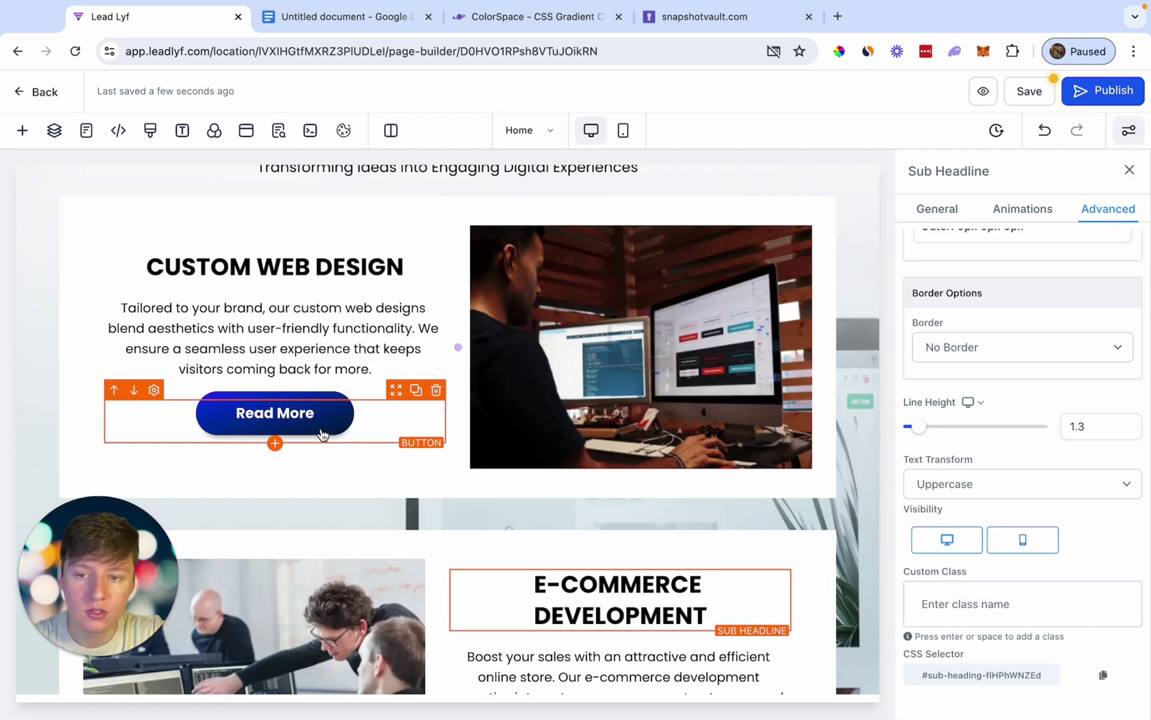
scroll(378, 507, "down", 10)
scroll(378, 507, "down", 2)
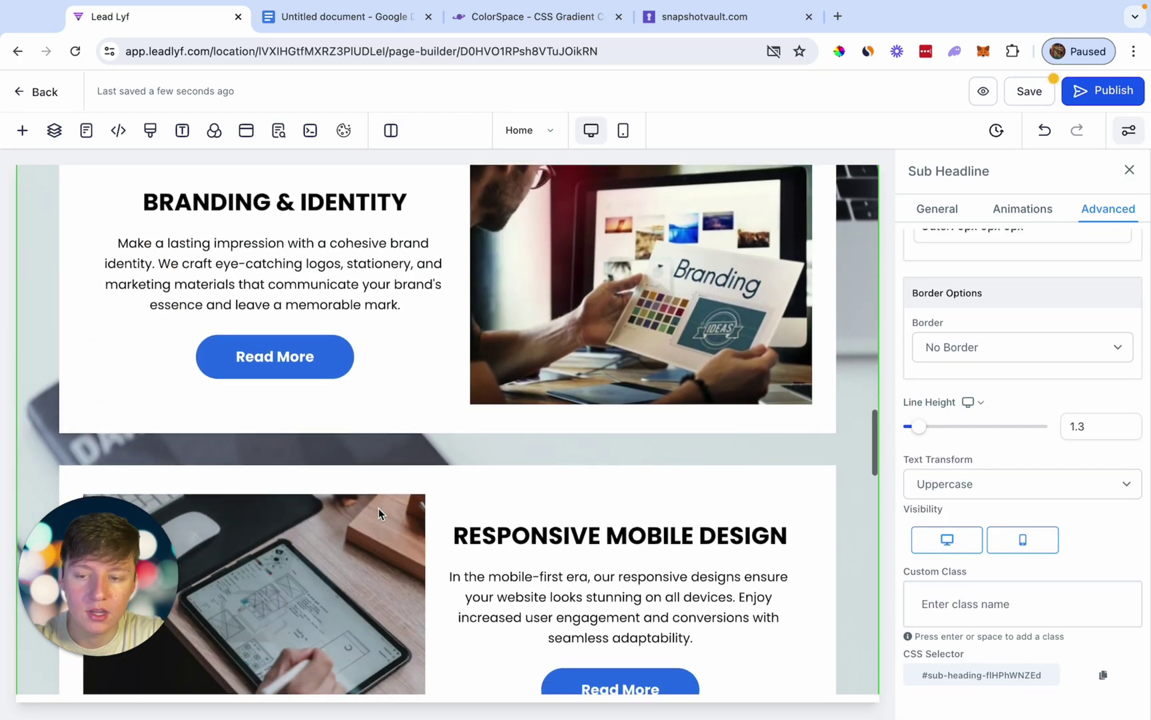
scroll(378, 507, "up", 5)
Scroll over the dark hero banner, then switch to the blank Canva Untitled design.
scroll(378, 507, "up", 8)
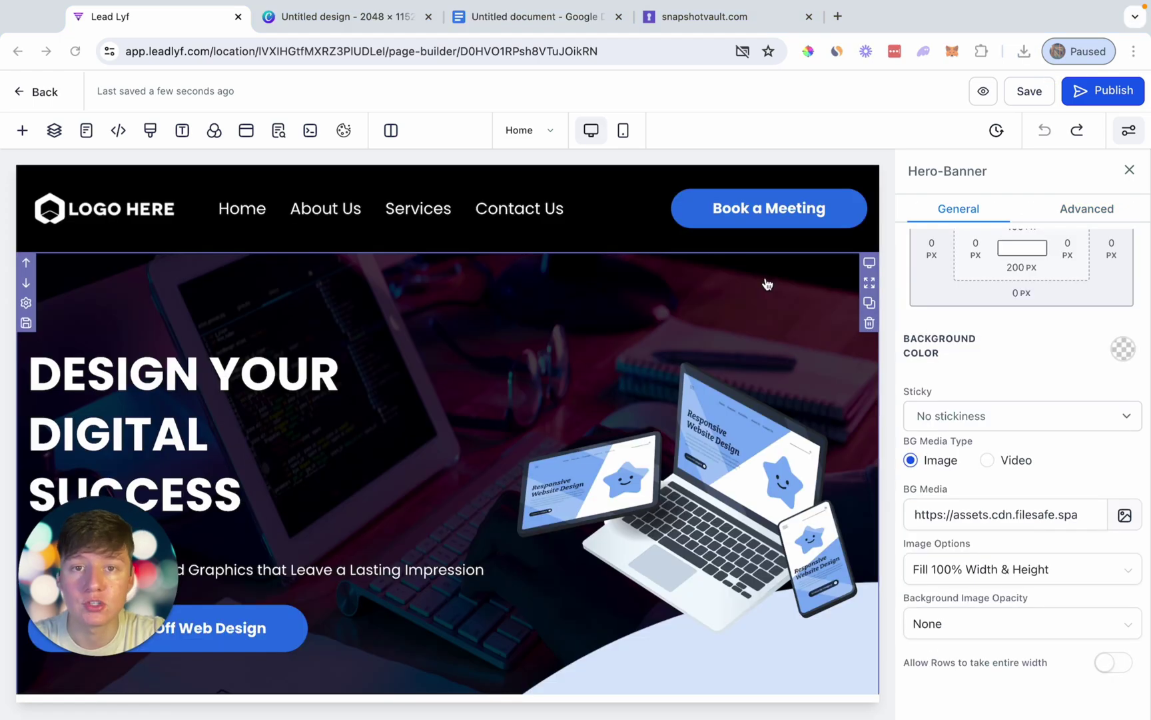
scroll(767, 284, "down", 2)
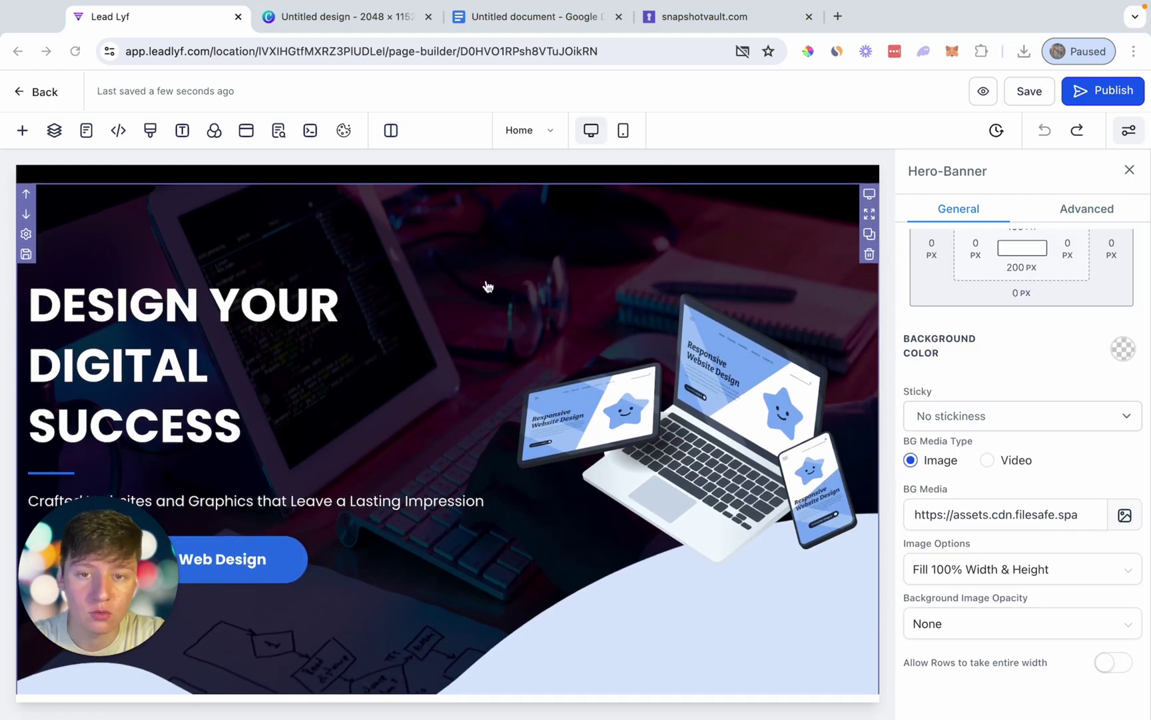
scroll(491, 285, "down", 1)
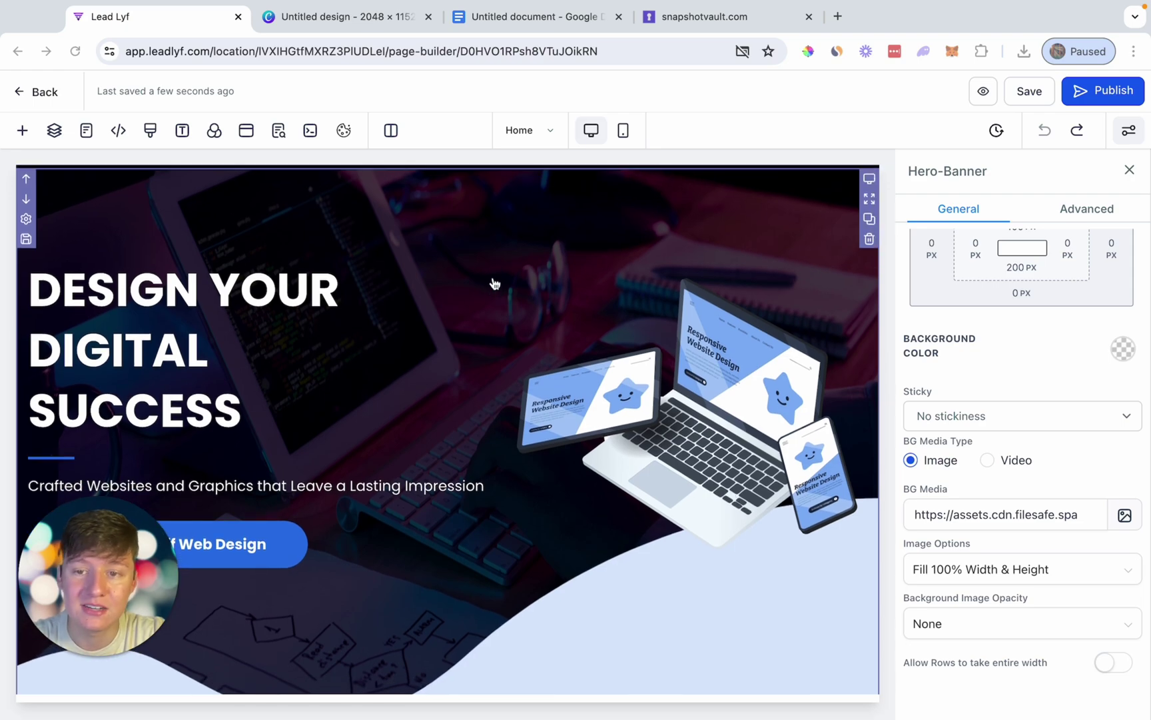
scroll(494, 284, "up", 3)
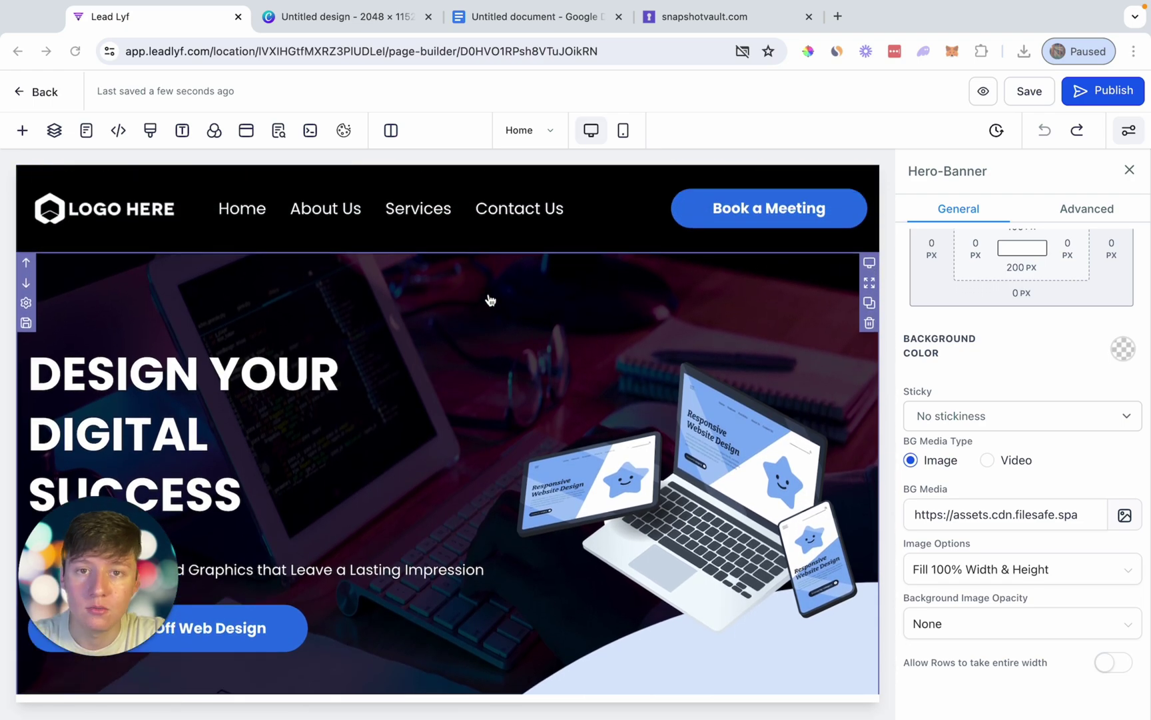
scroll(489, 300, "down", 1)
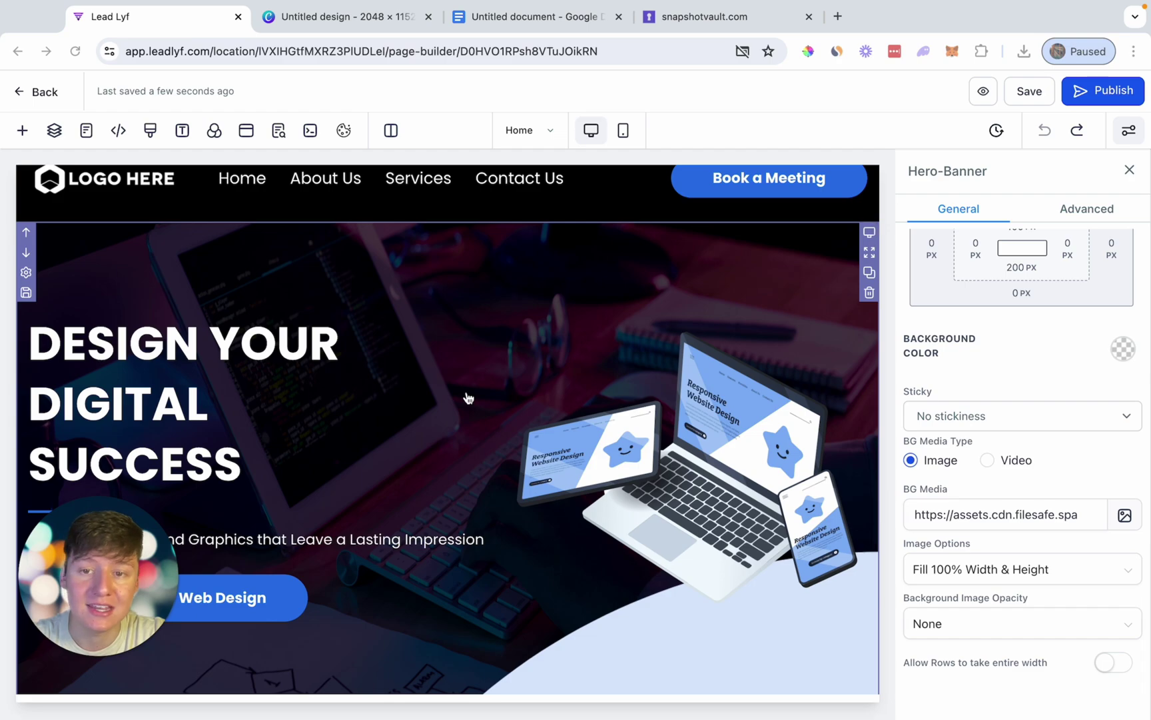
scroll(467, 397, "down", 3)
scroll(466, 397, "up", 3)
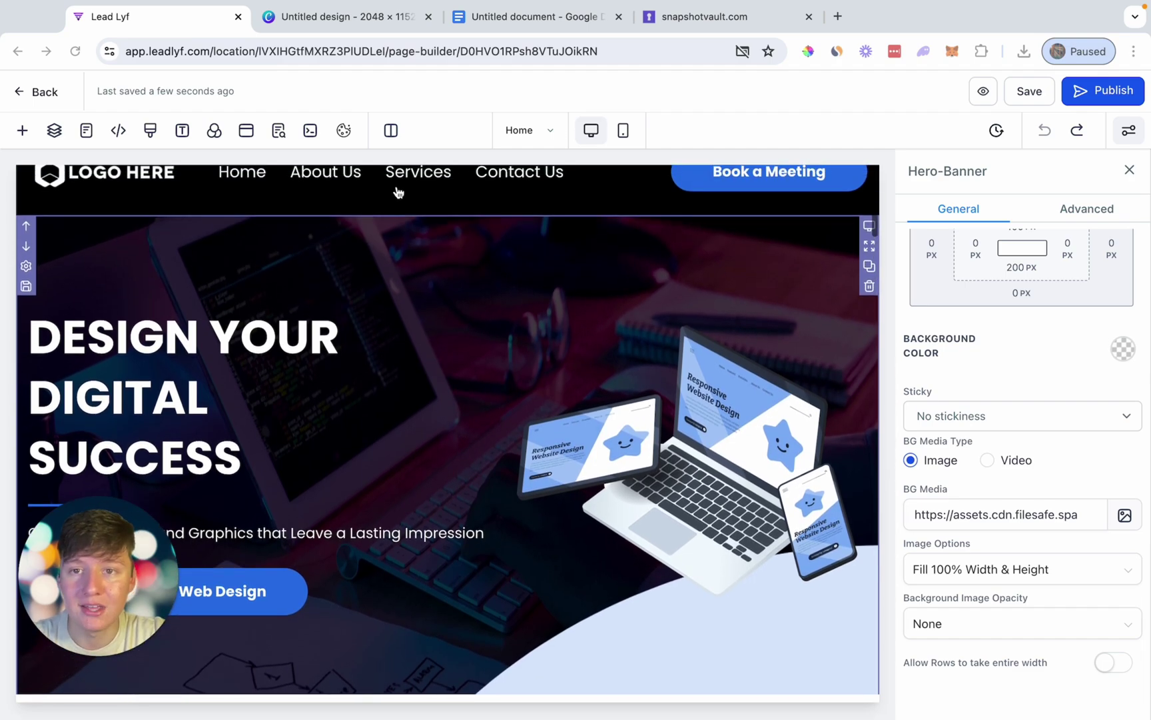
left_click(370, 24)
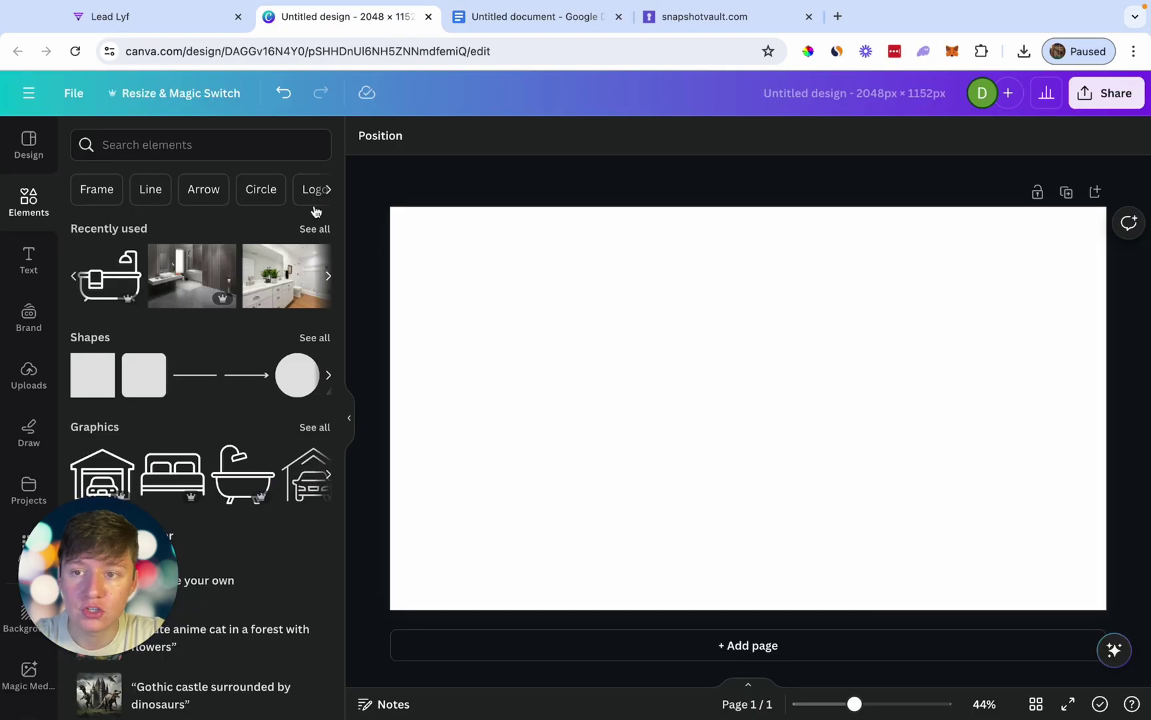
Search Canva videos for 'blue background' and stretch the dark blue 7.0s video across the page.
left_click(140, 143)
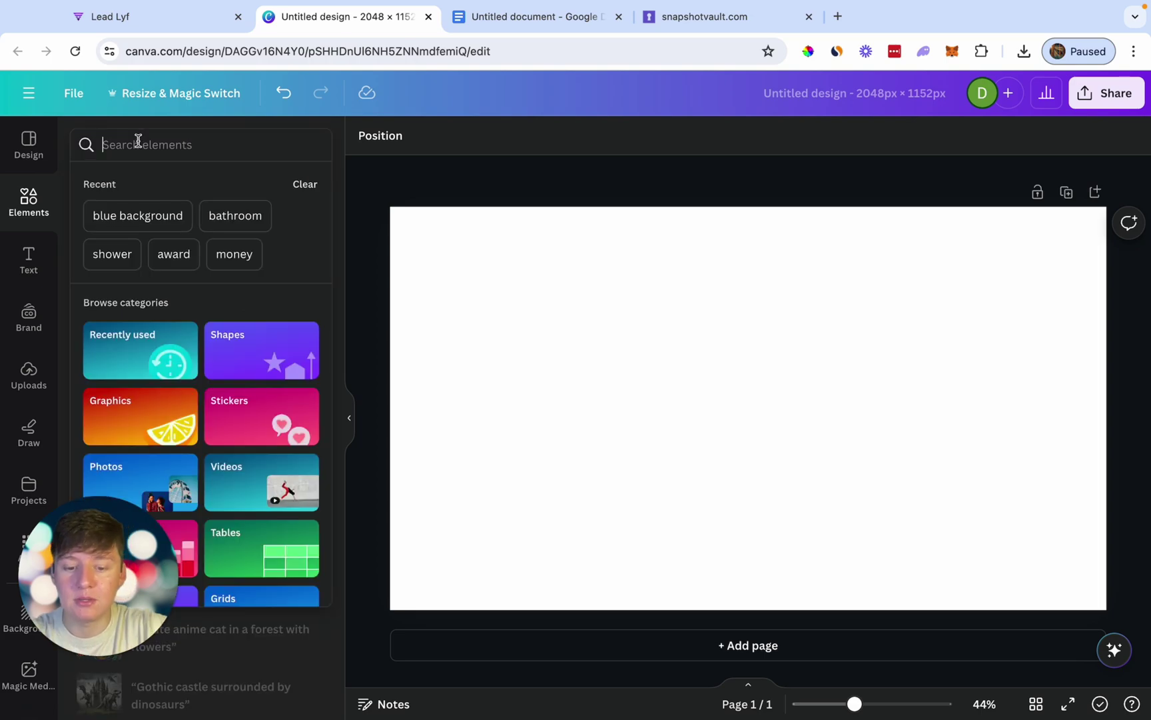
type("blue background")
key("Return")
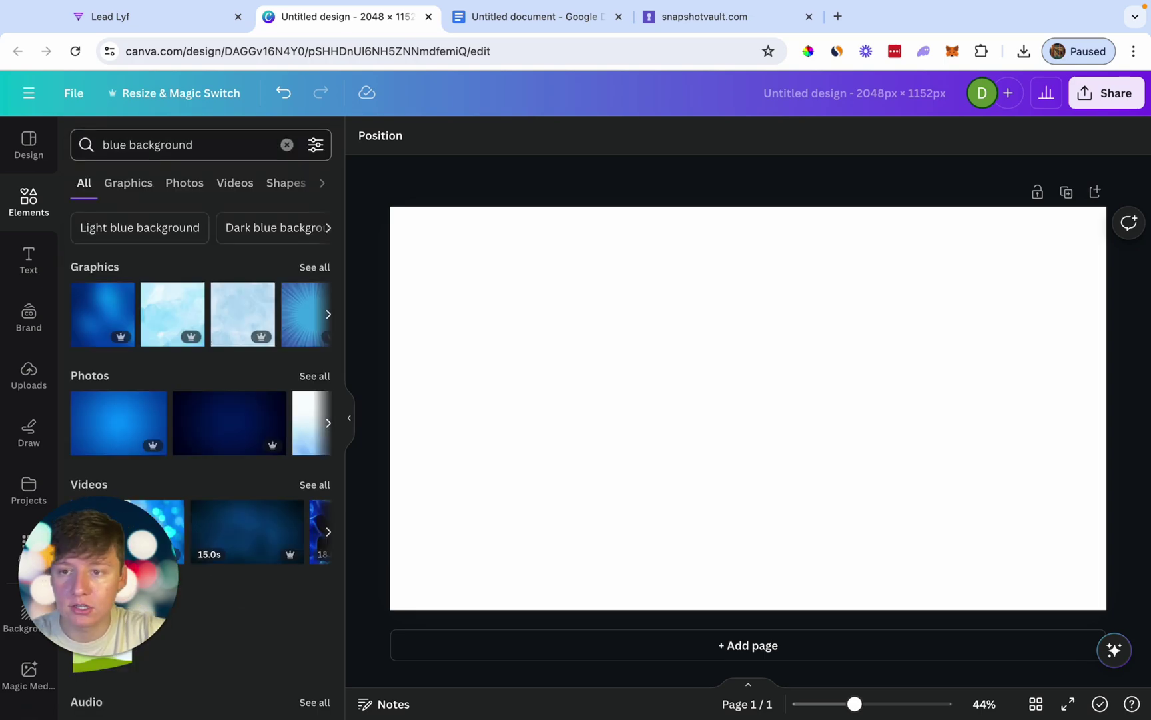
left_click(244, 191)
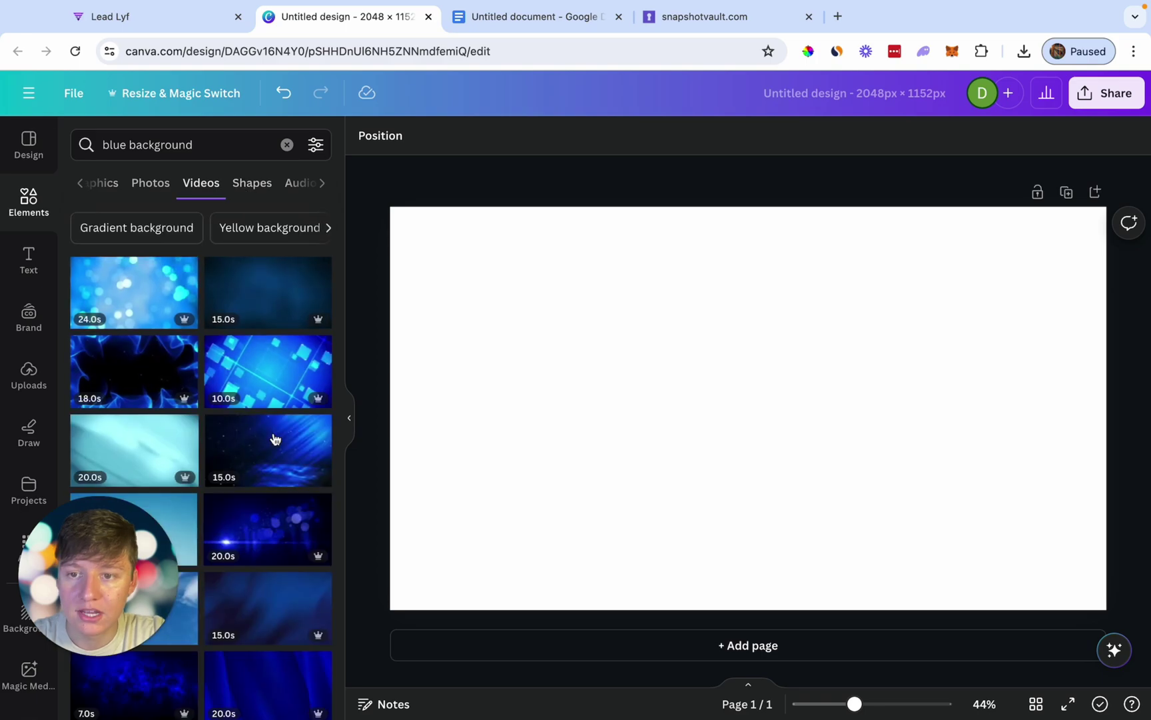
scroll(274, 438, "down", 5)
scroll(274, 438, "down", 3)
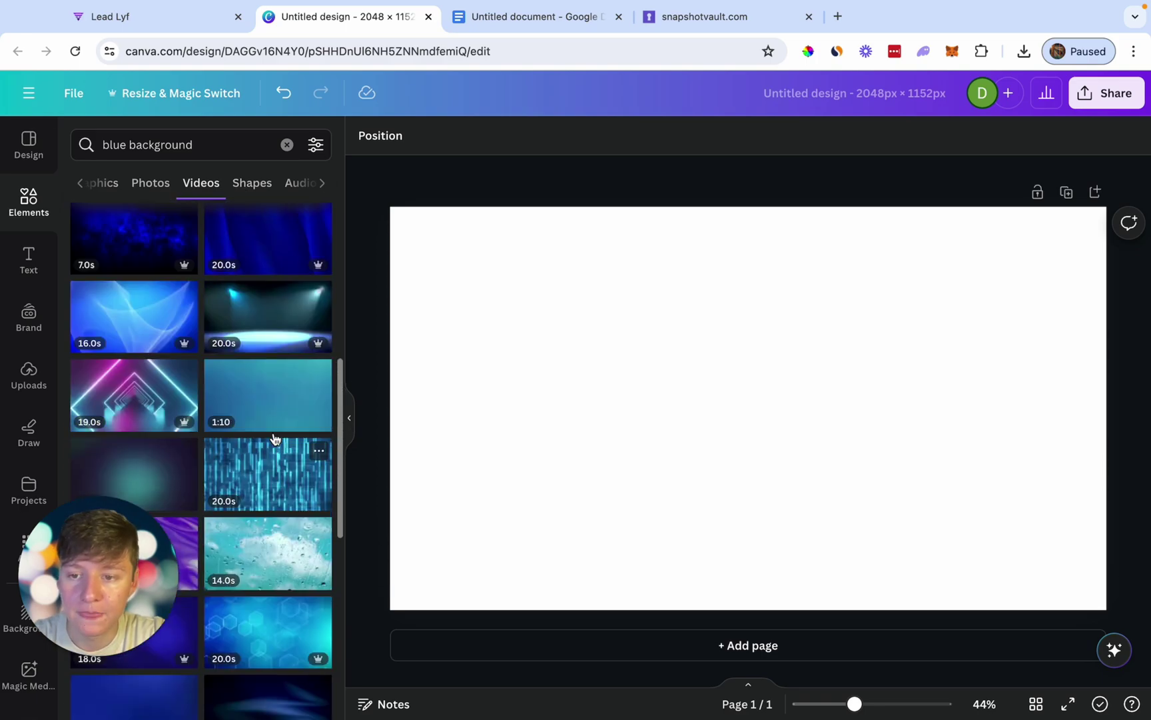
left_click(123, 316)
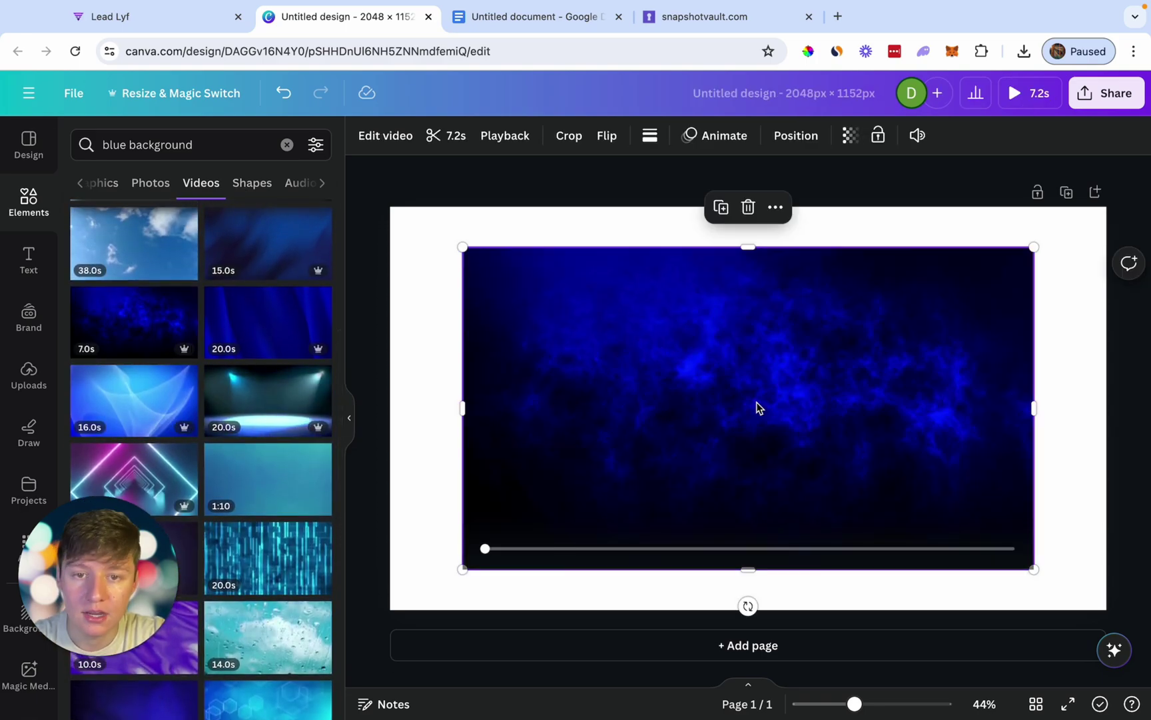
left_click_drag(758, 405, 686, 366)
left_click_drag(961, 529, 1116, 616)
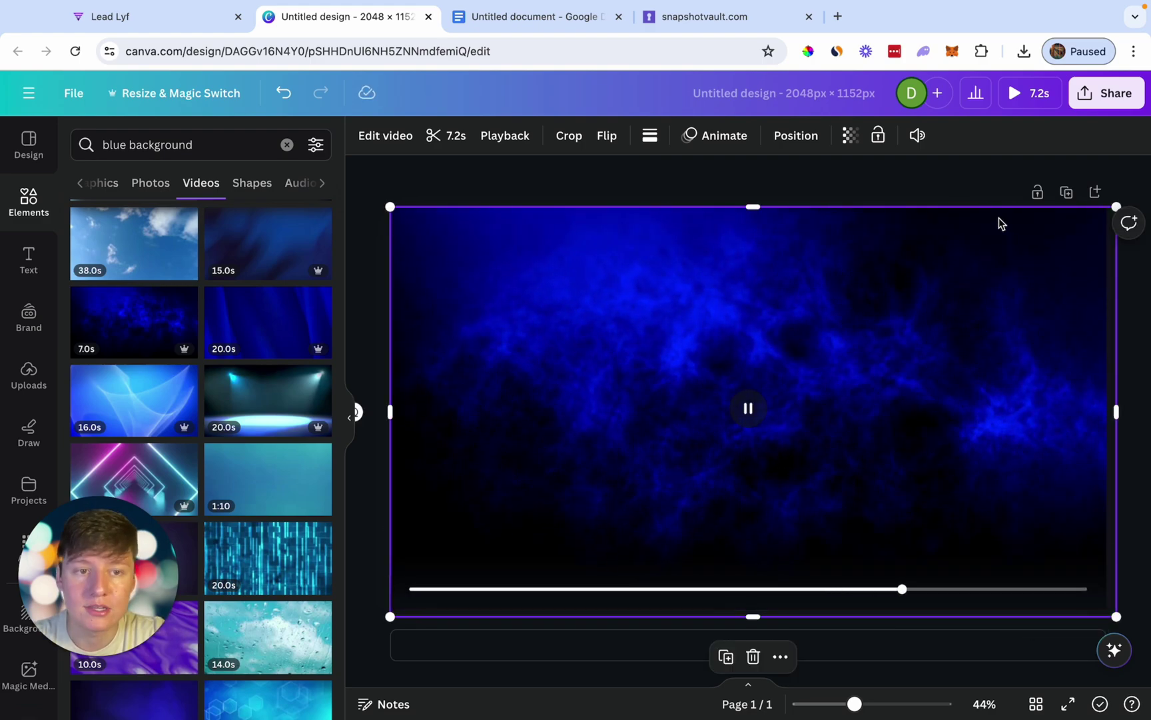
Pause the video, download the design as a GIF, and return to Lead Lyf.
left_click(1004, 285)
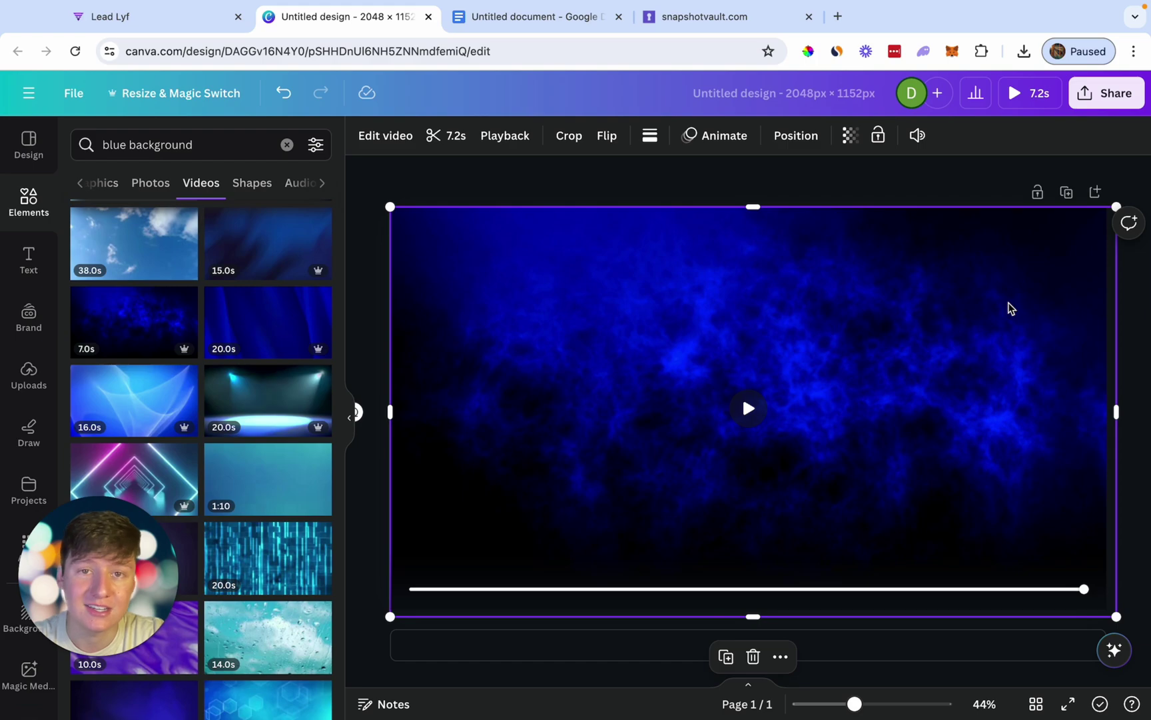
left_click(1100, 97)
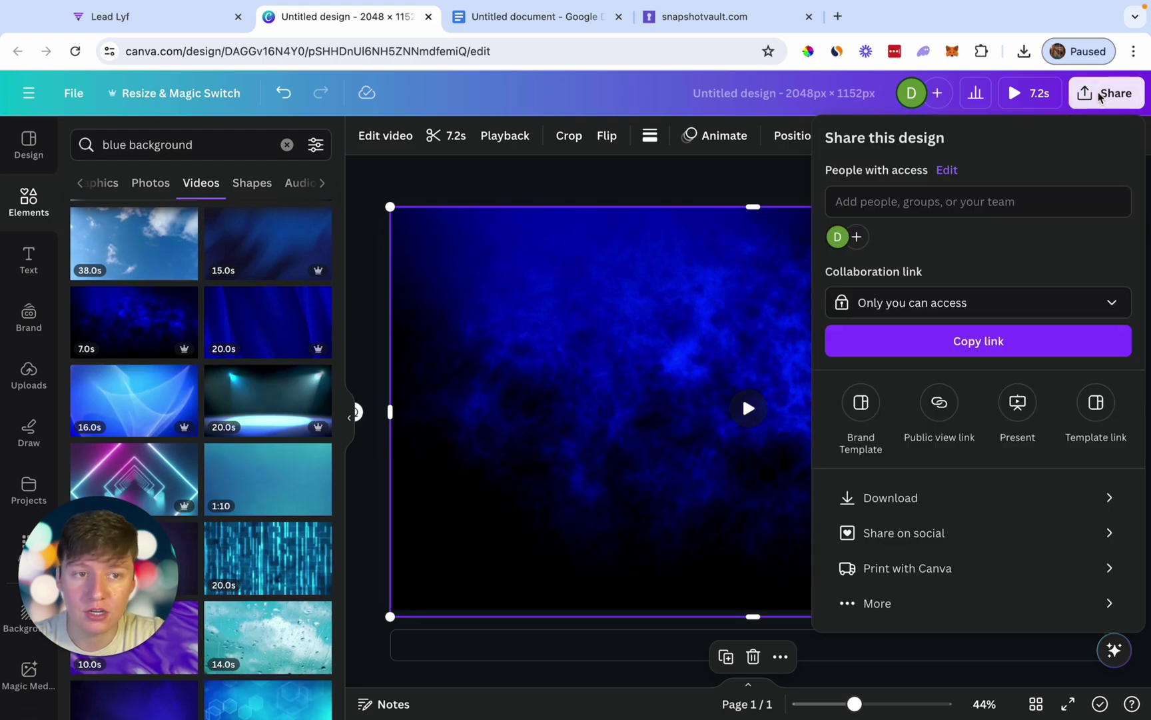
left_click(887, 497)
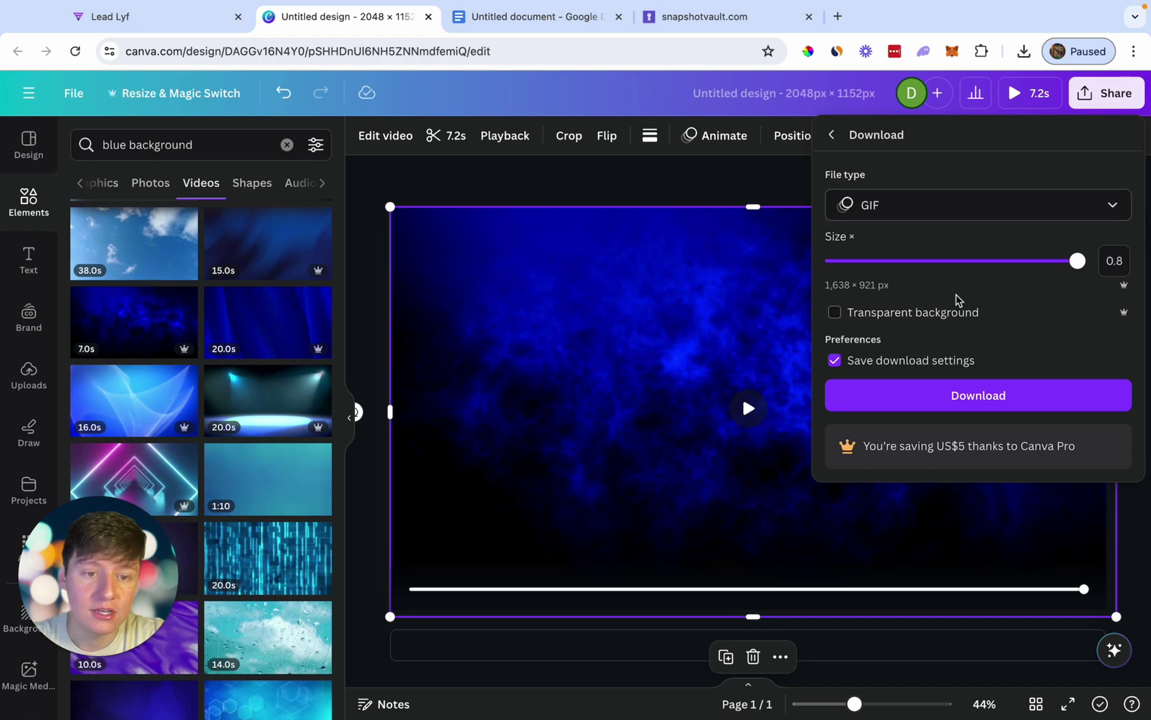
left_click(976, 392)
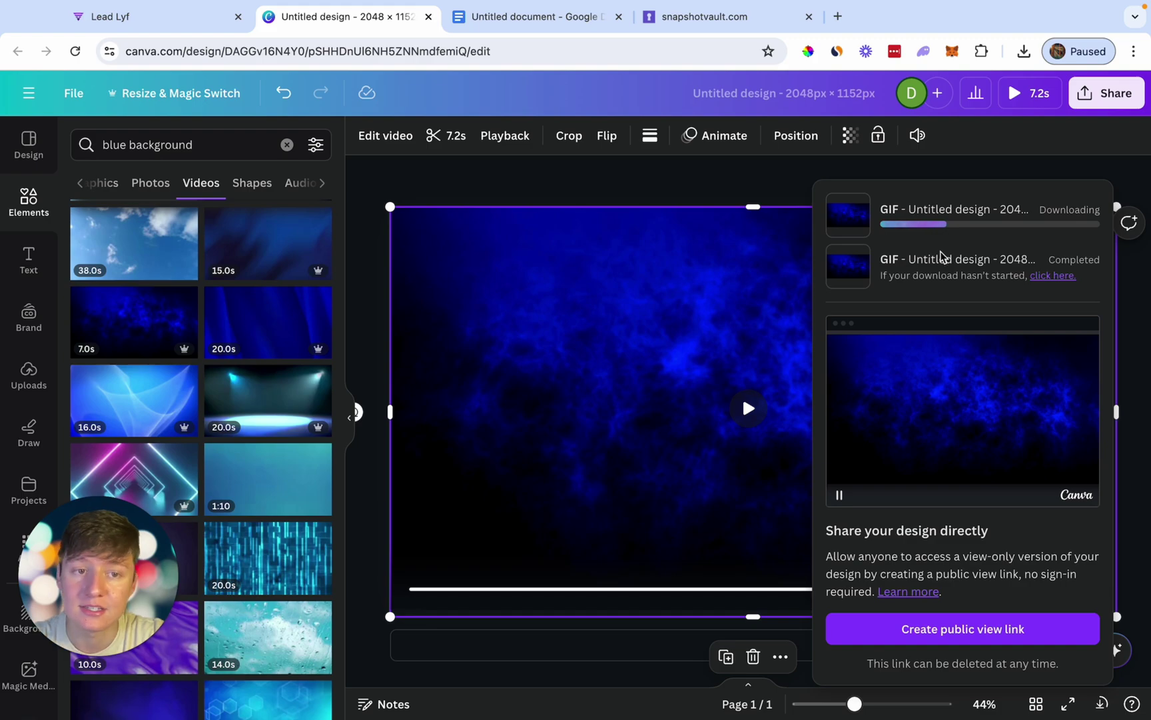
key("ctrl+shift+Tab")
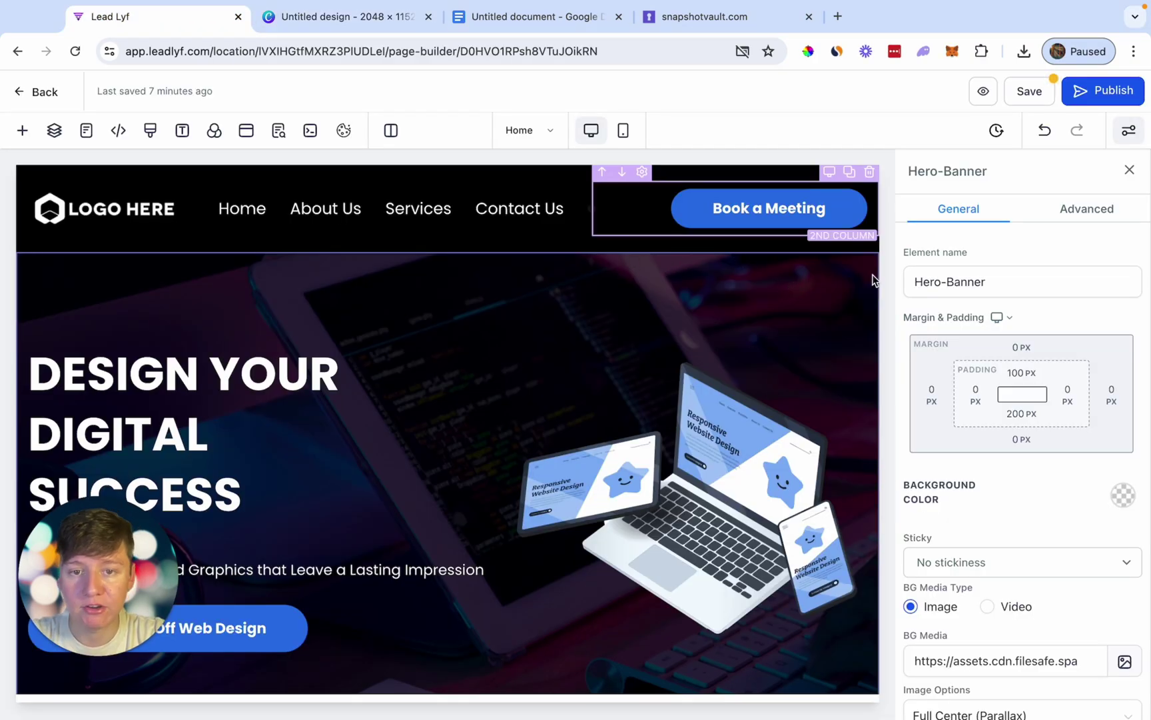
Upload the downloaded blue GIF as the Hero-Banner background image.
scroll(1047, 414, "down", 3)
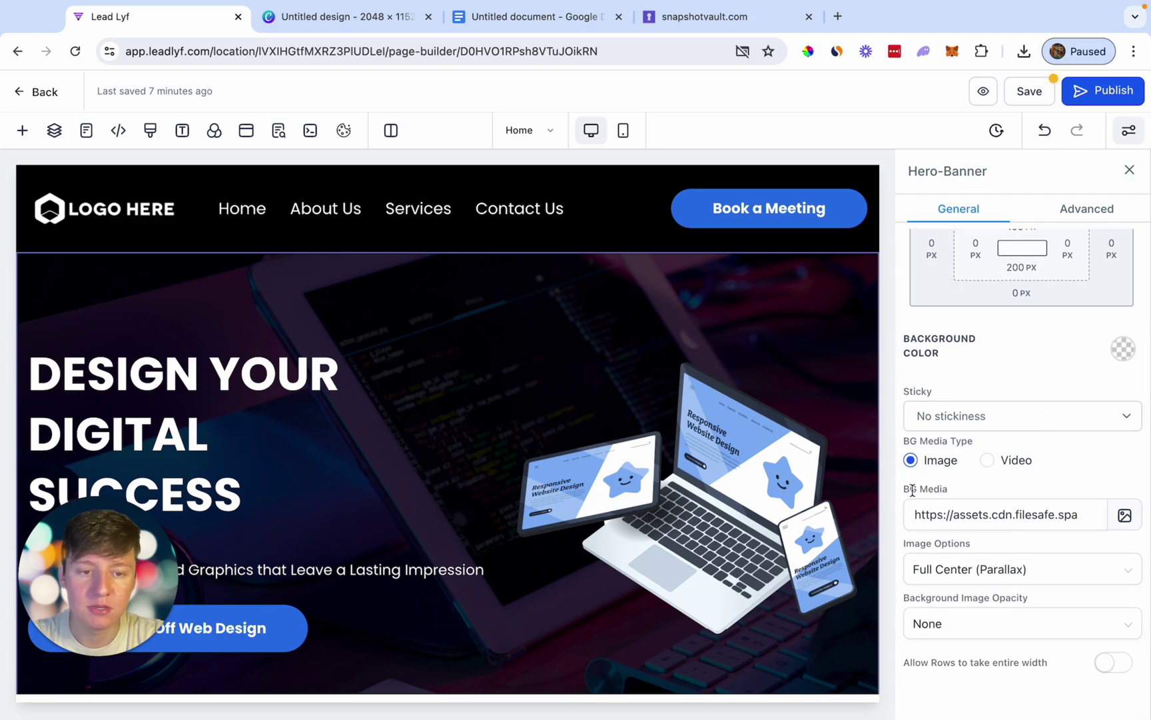
left_click(1124, 515)
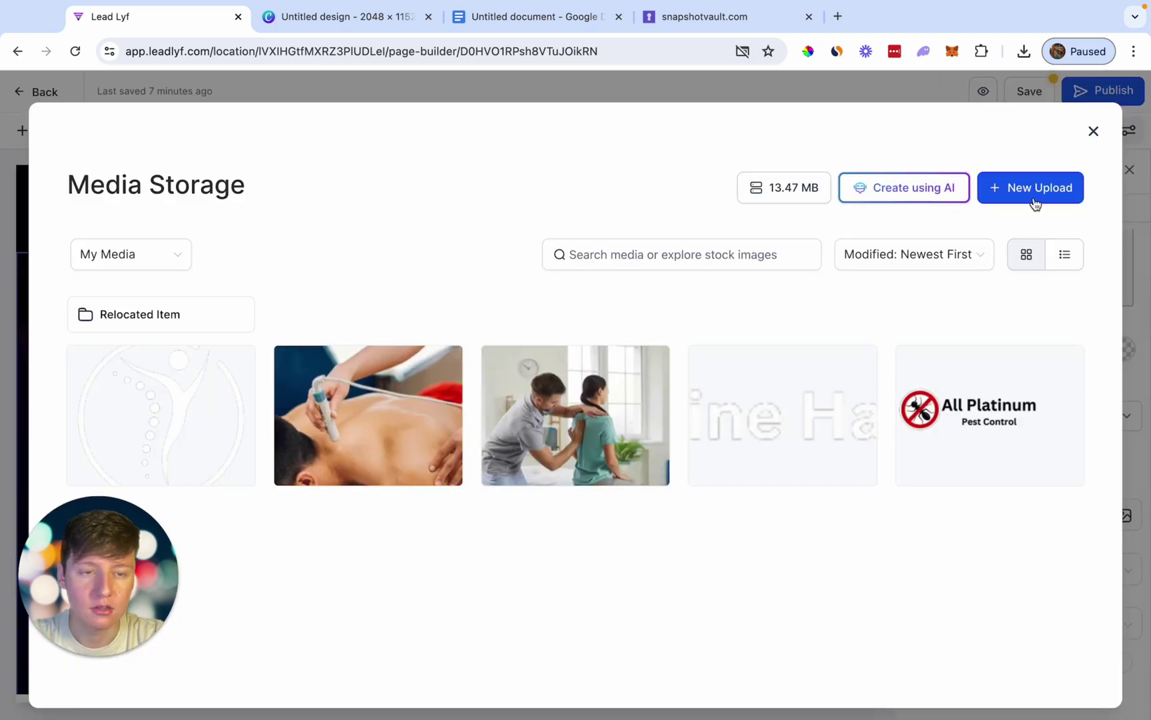
left_click(1033, 201)
left_click(1032, 224)
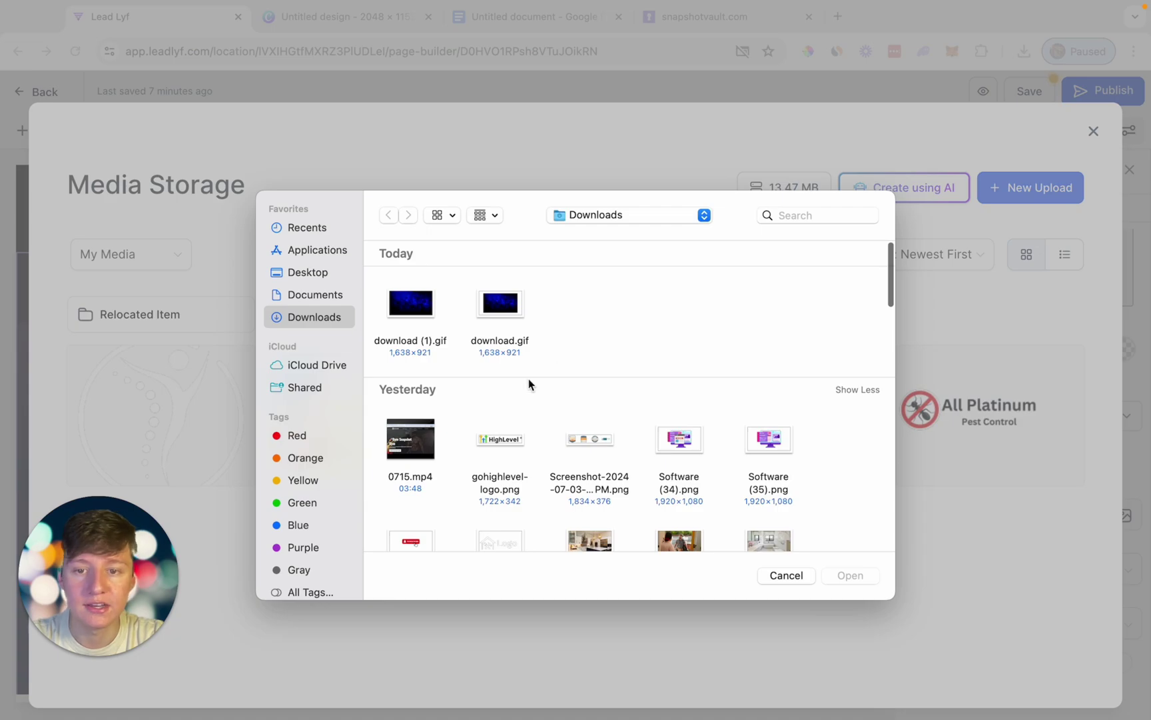
double_click(411, 304)
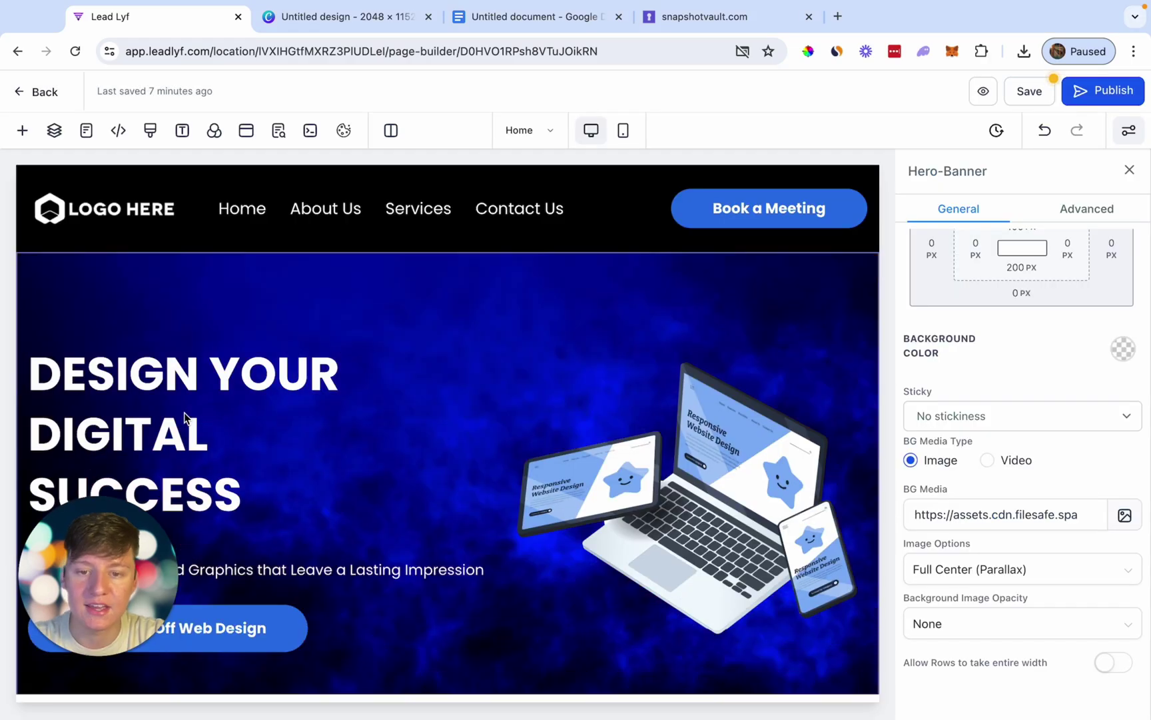
Preview the live page with the new background, then return to Canva.
scroll(374, 380, "down", 1)
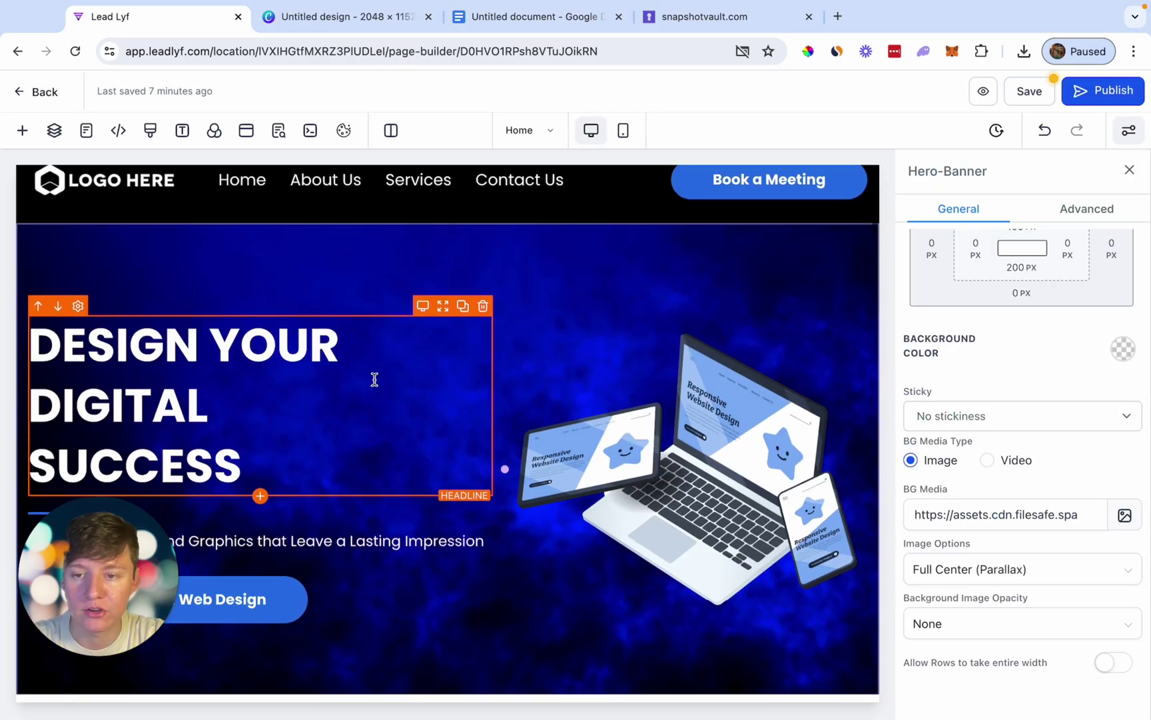
scroll(375, 380, "up", 1)
left_click(983, 91)
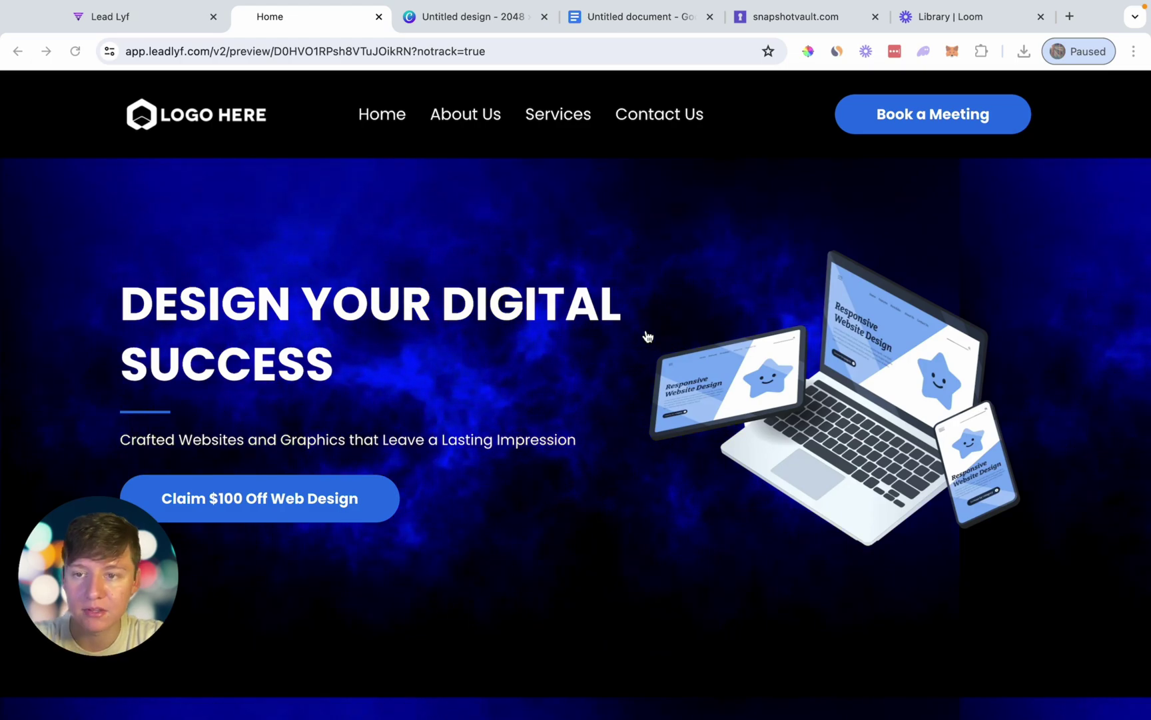
left_click(472, 24)
Scroll through more blue video results in Canva.
scroll(284, 389, "down", 10)
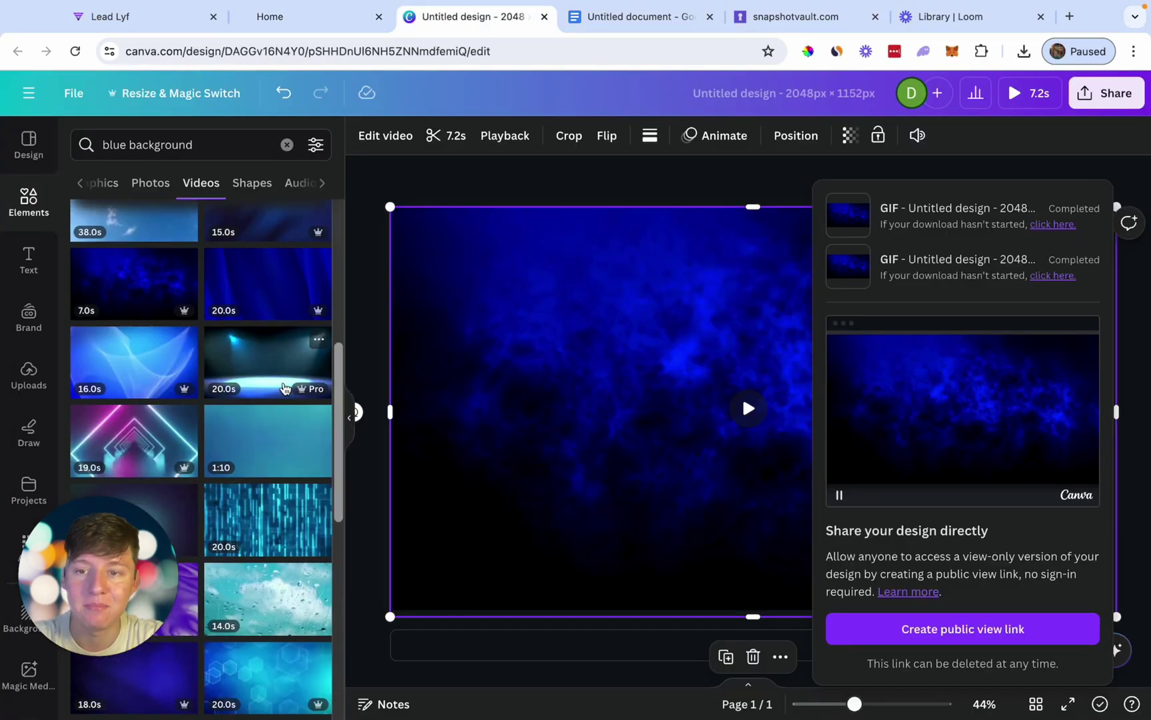
scroll(284, 388, "down", 5)
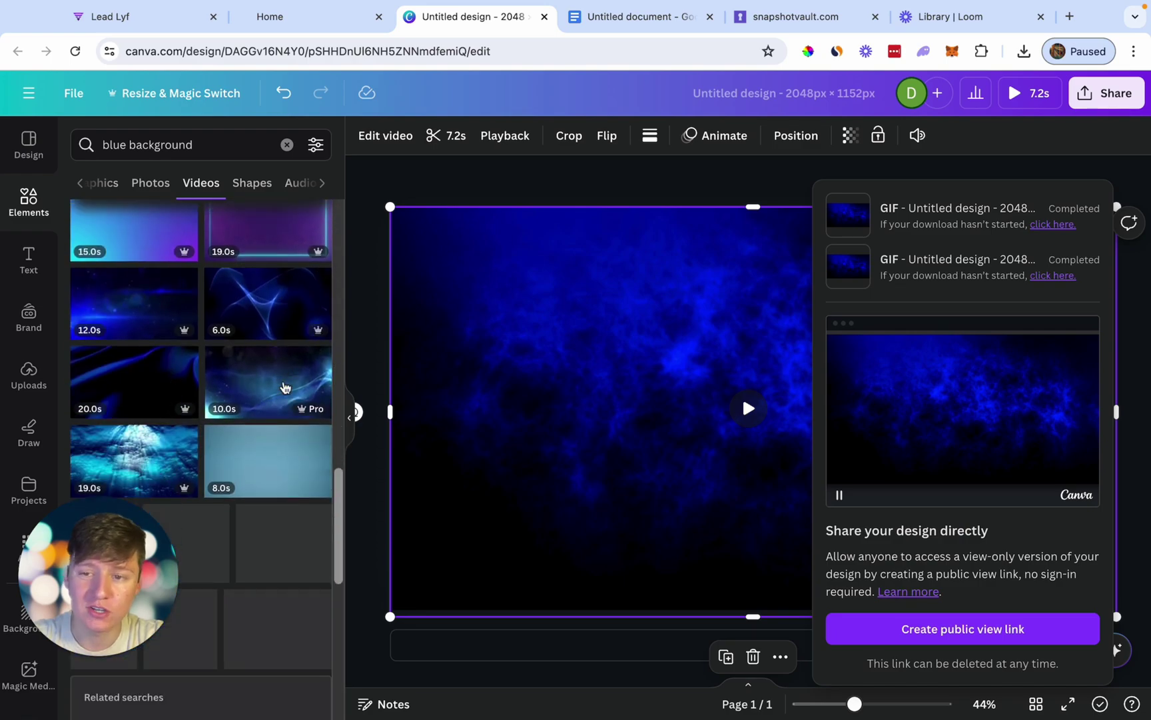
scroll(284, 388, "up", 6)
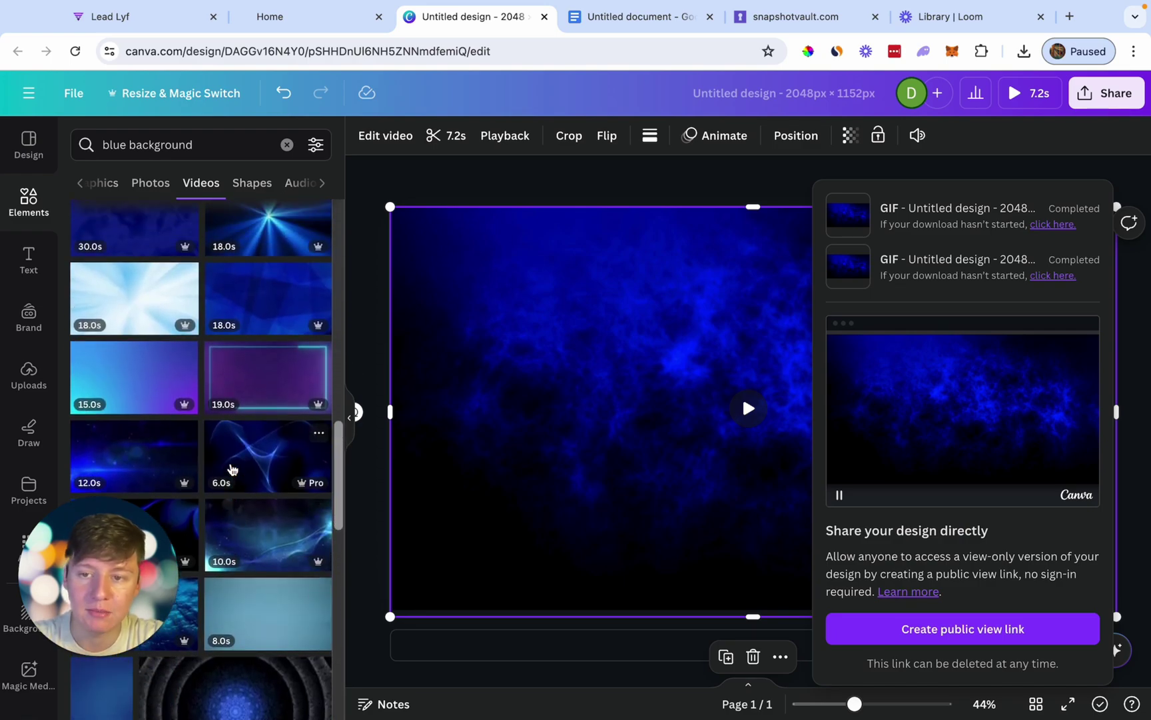
scroll(285, 378, "up", 1)
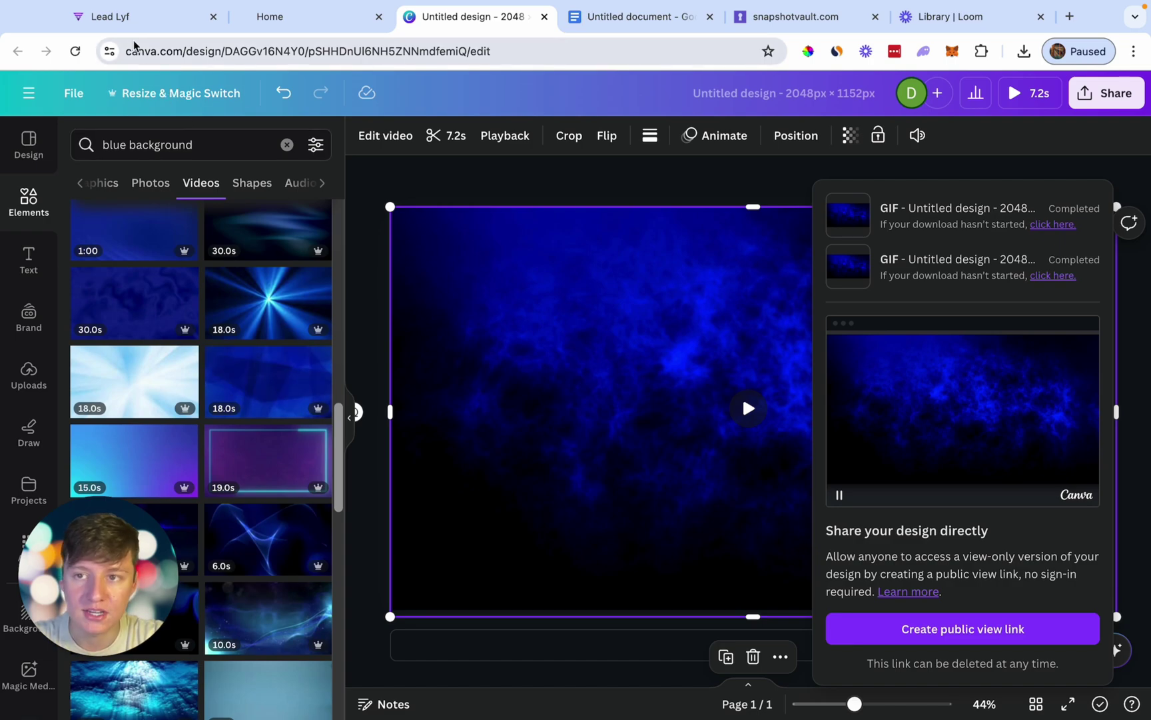
In Lead Lyf, start a new website and preview the Dental Services template found by searching 'de'.
left_click(110, 16)
left_click(21, 93)
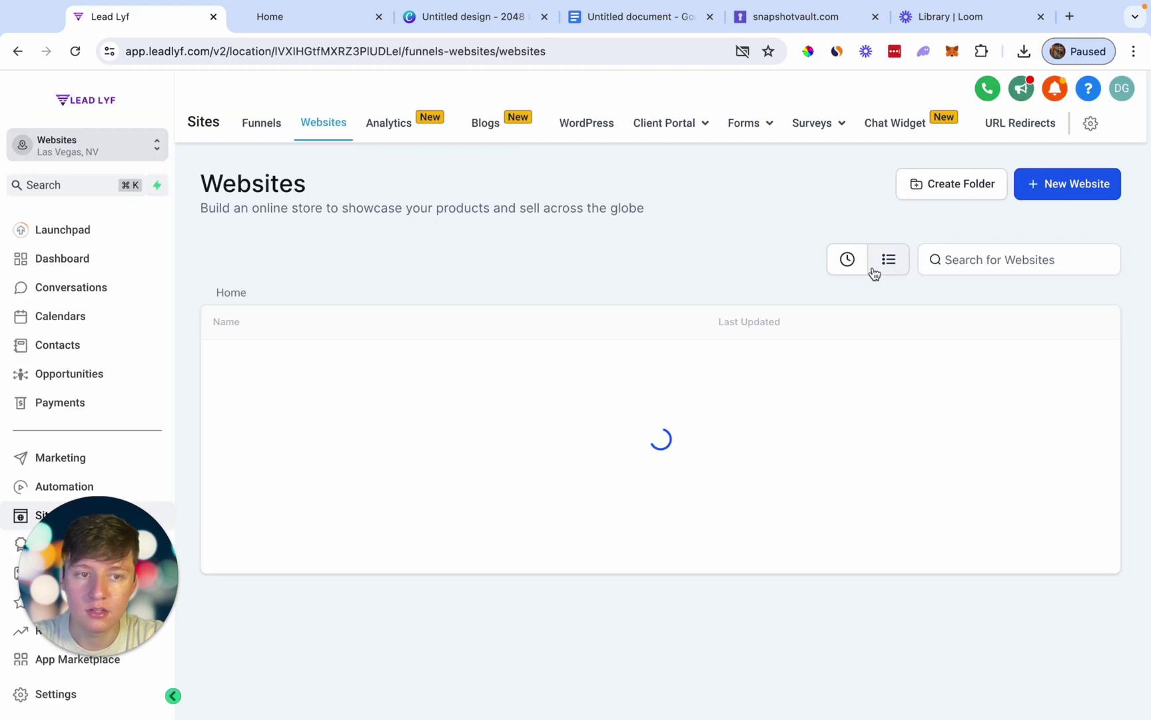
left_click(1061, 197)
left_click(799, 314)
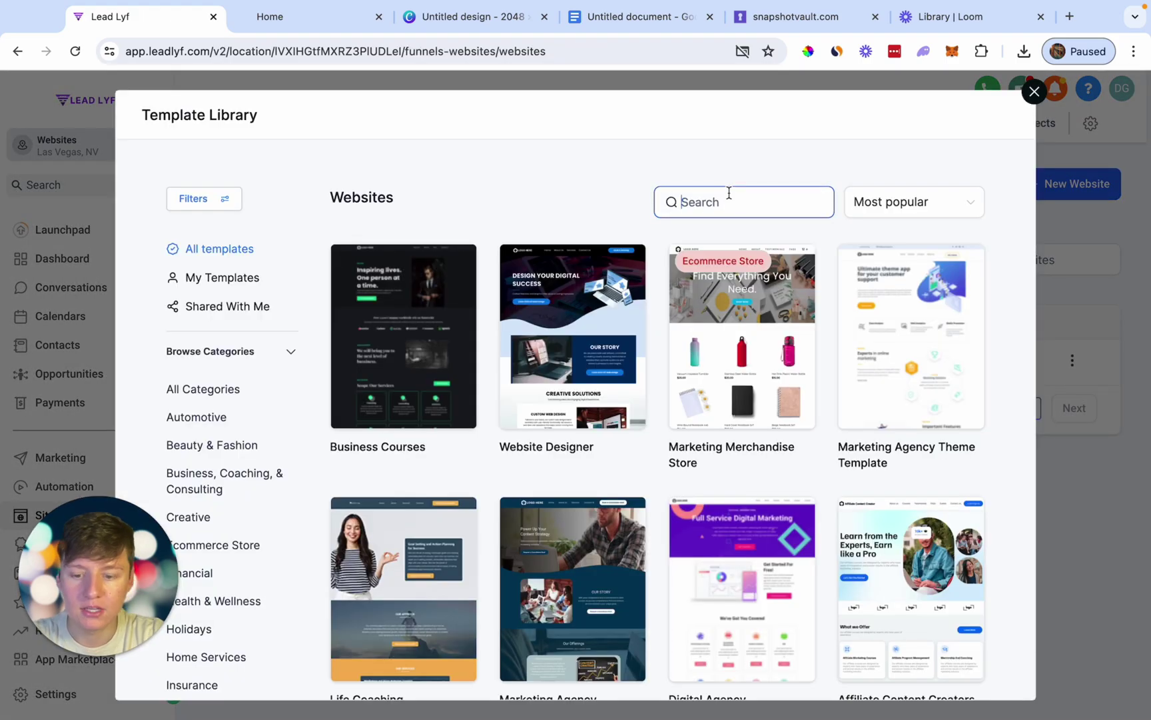
left_click(730, 200)
type("dent")
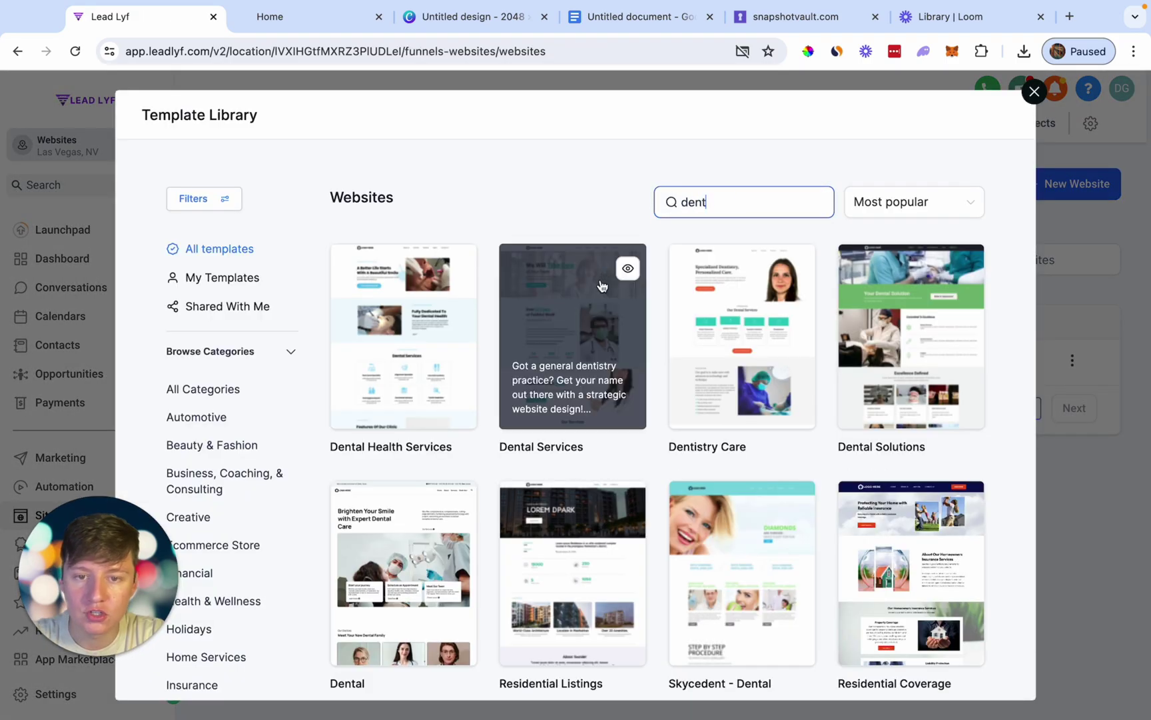
left_click(599, 282)
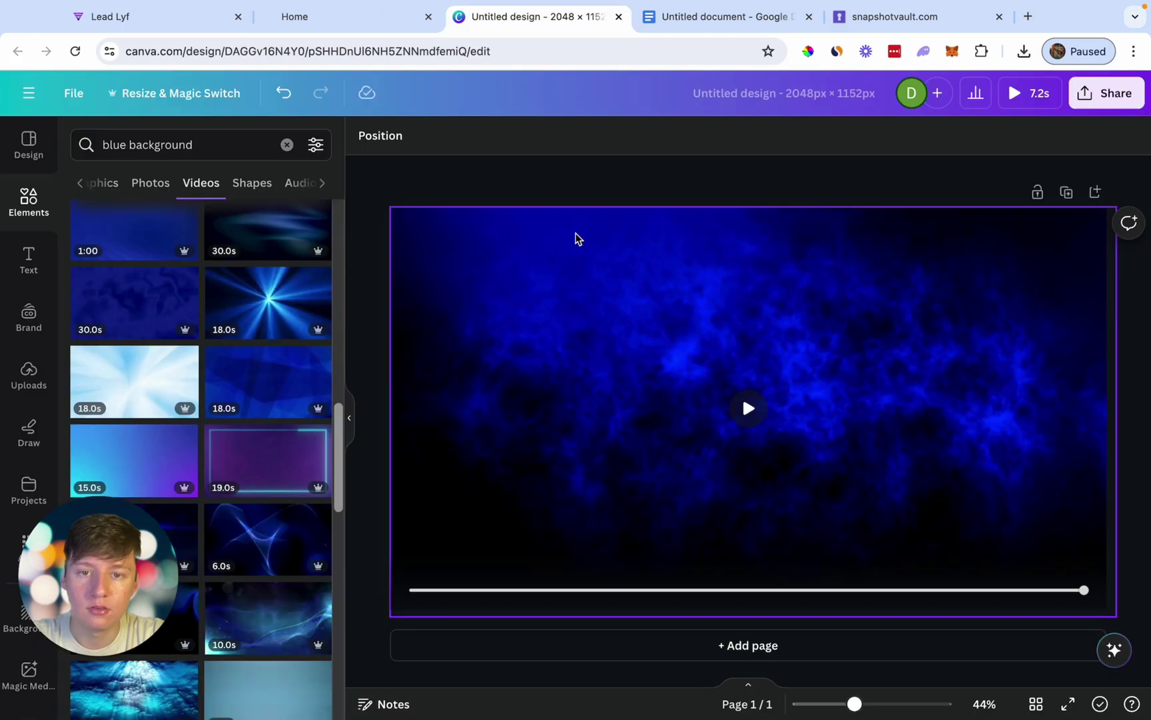
Delete the blue background video and search Canva videos for 'dentist'.
left_click(604, 270)
key("Delete")
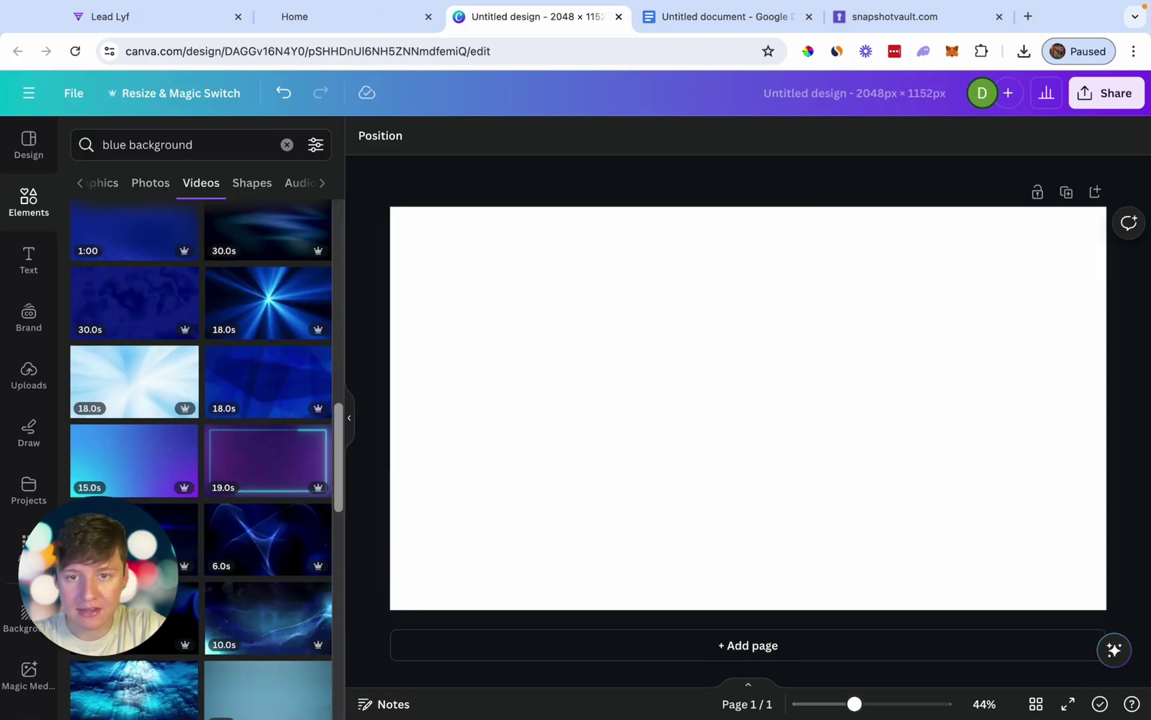
key("BackSpace")
type("dentist")
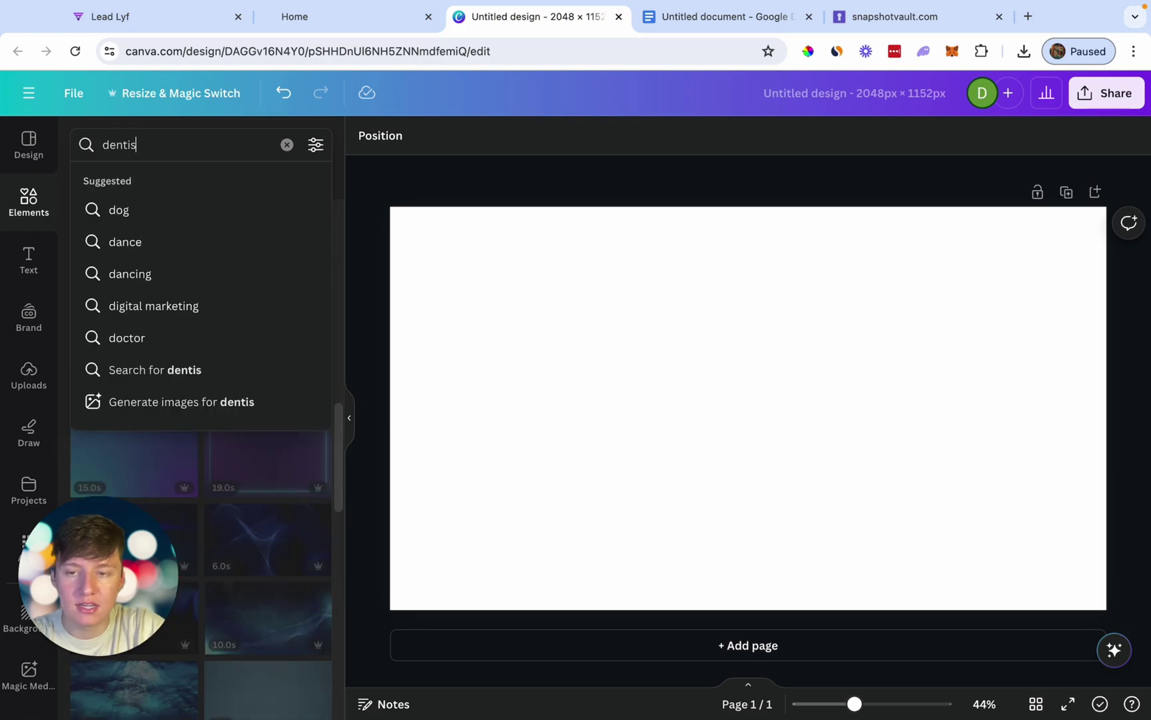
key("Return")
Add the 7.0s dentist clip, stretch it to fill the page, and open Share.
scroll(234, 475, "down", 3)
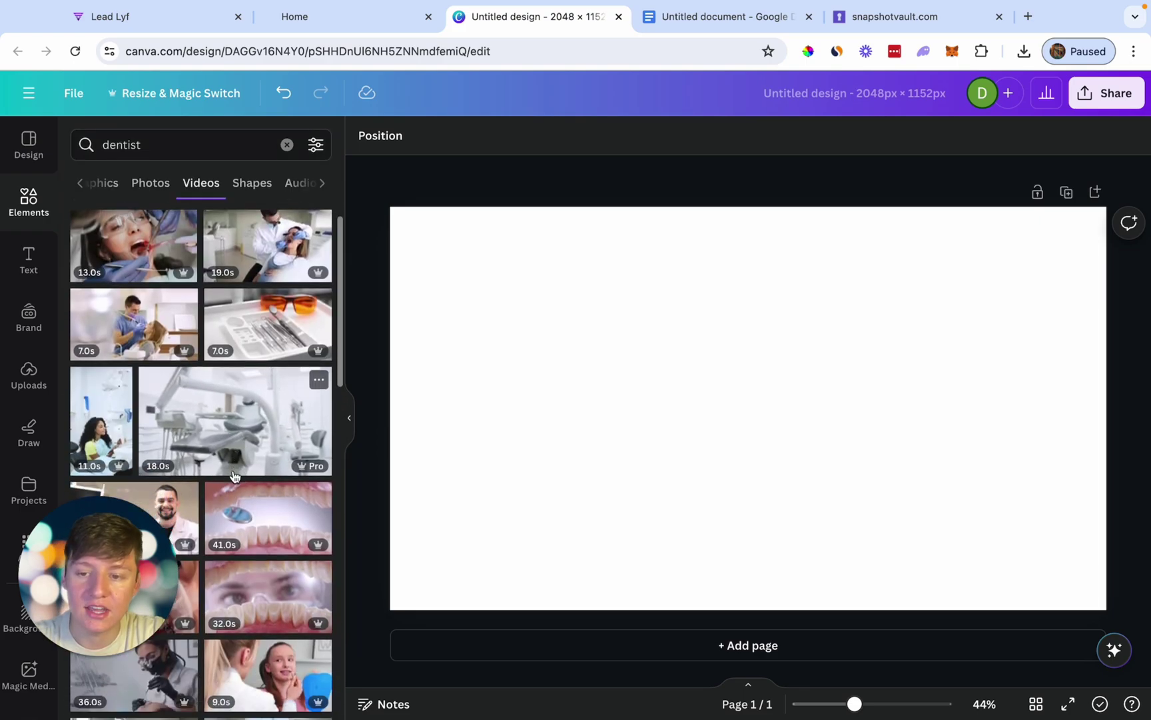
scroll(235, 476, "down", 3)
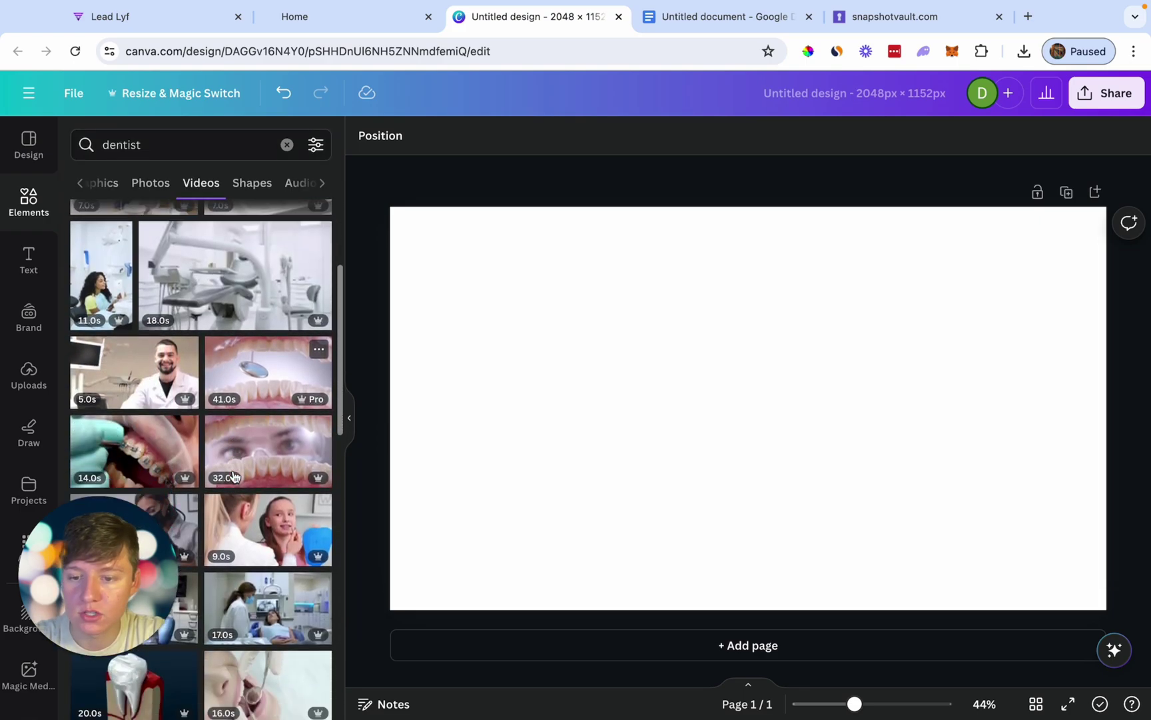
scroll(235, 476, "up", 5)
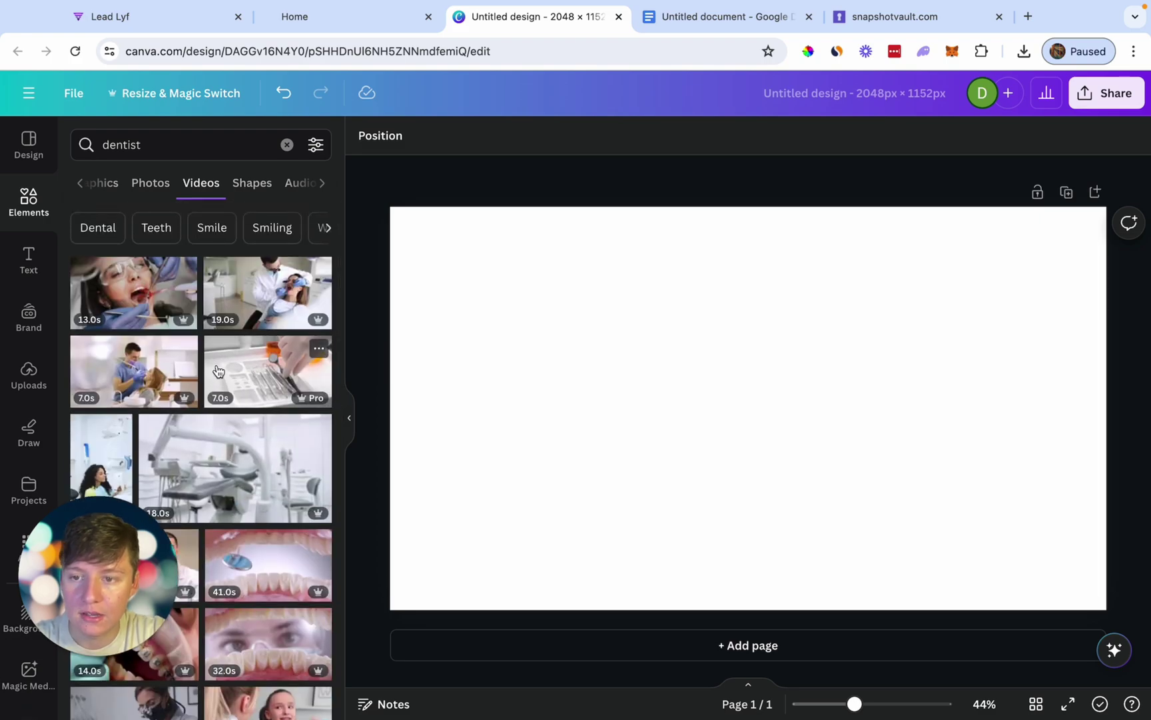
left_click(147, 363)
left_click_drag(748, 407, 676, 368)
left_click_drag(963, 527, 1112, 614)
left_click(1082, 107)
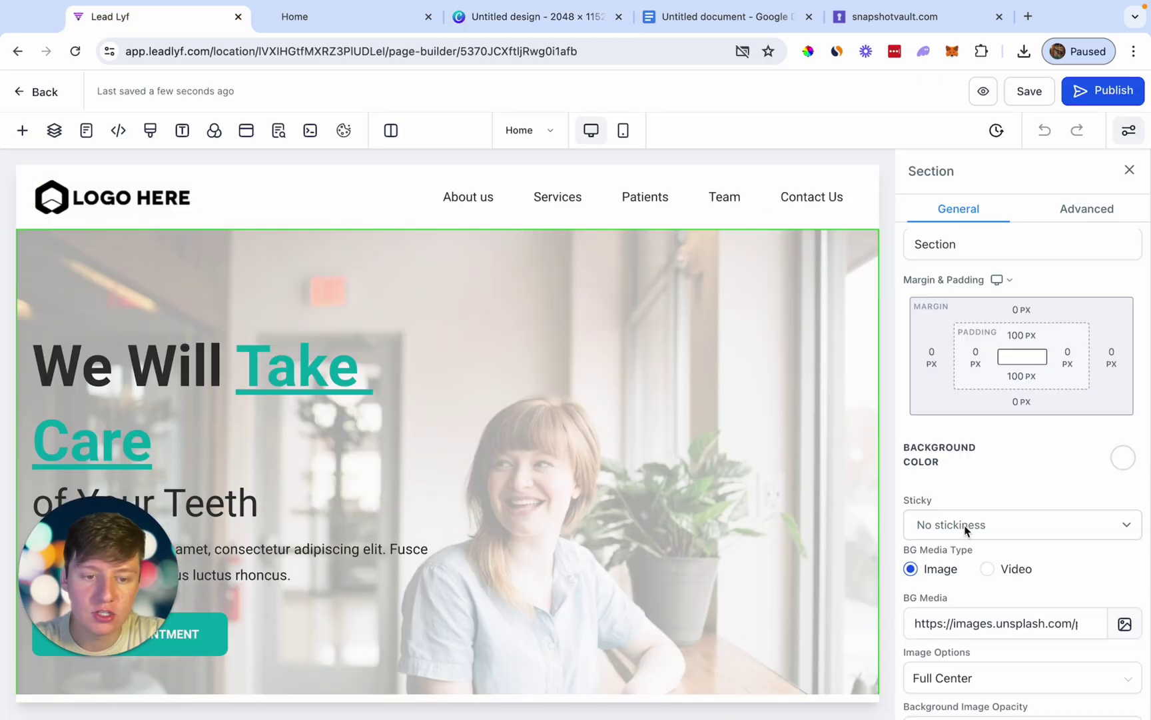
Upload Untitled design.gif as the dental hero's background, then preview the live page.
scroll(966, 454, "down", 3)
left_click(1125, 516)
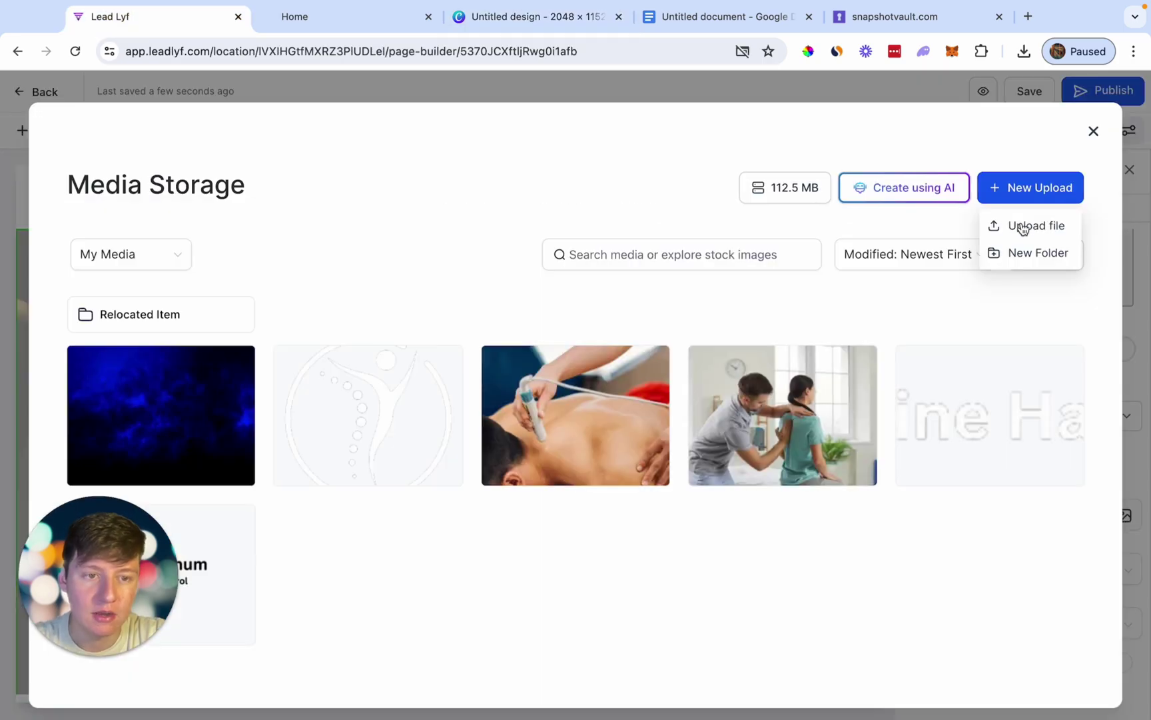
left_click(1022, 231)
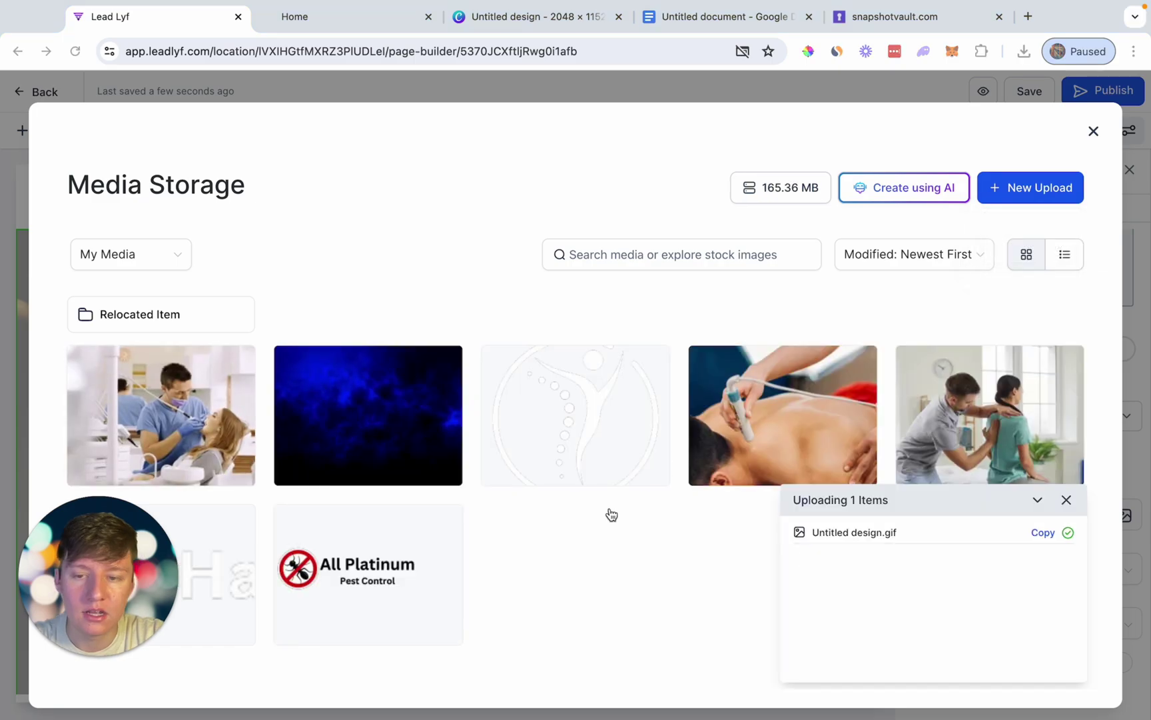
left_click(197, 430)
scroll(350, 250, "down", 1)
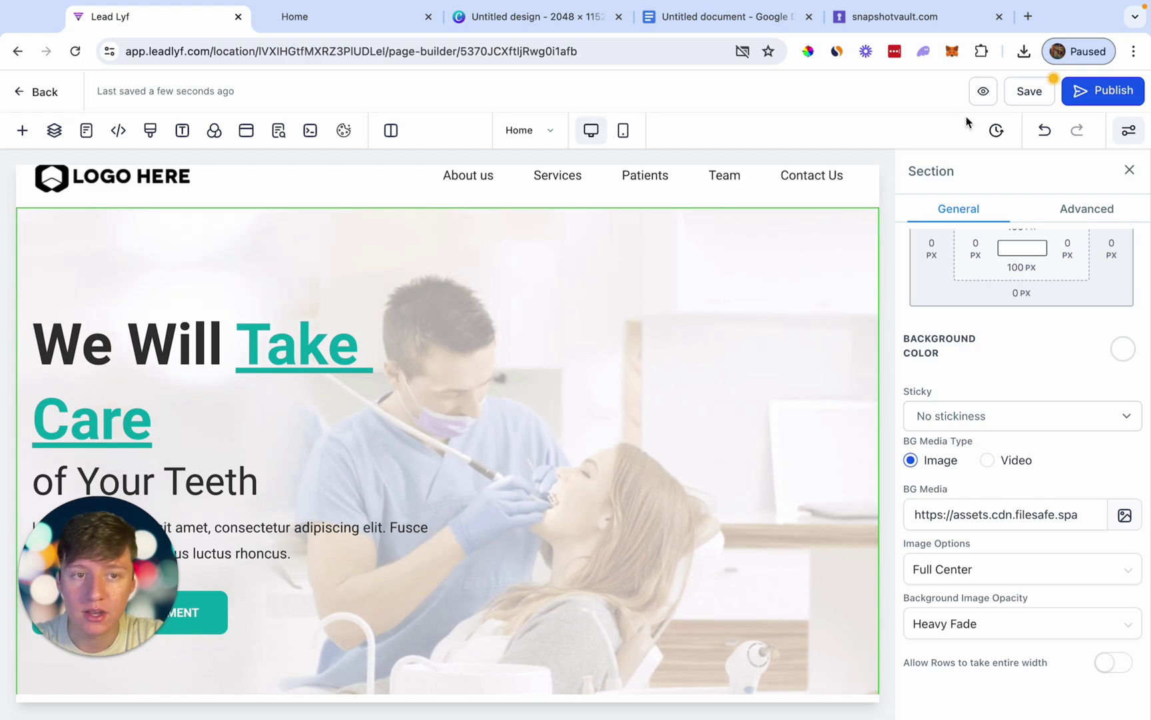
left_click(982, 96)
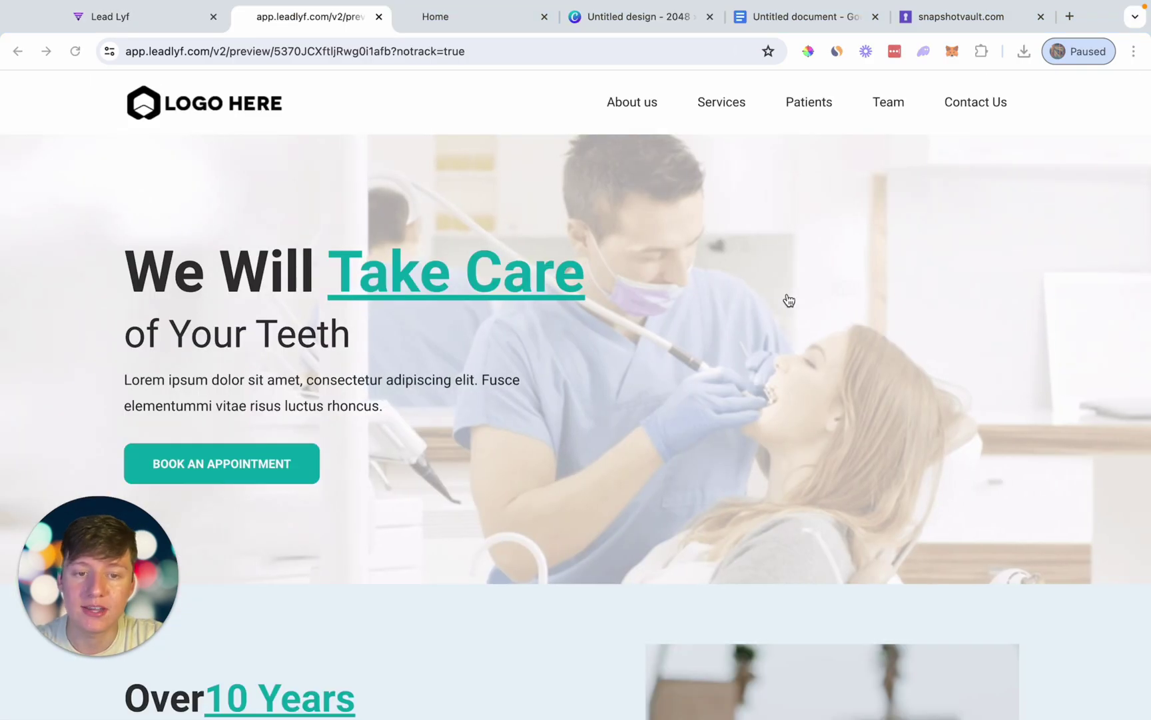